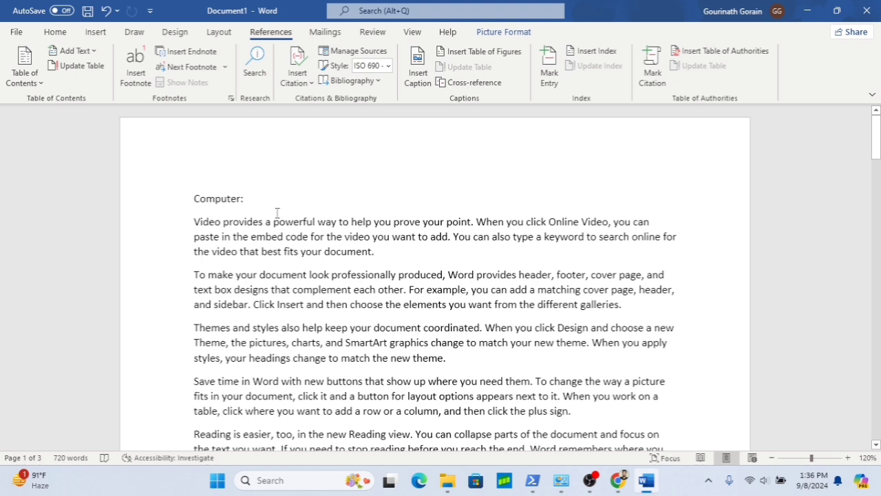
- Scroll through the document to review the Computer, Motherboard and Mouse sections and their pictures
scroll(277, 213, down, 3)
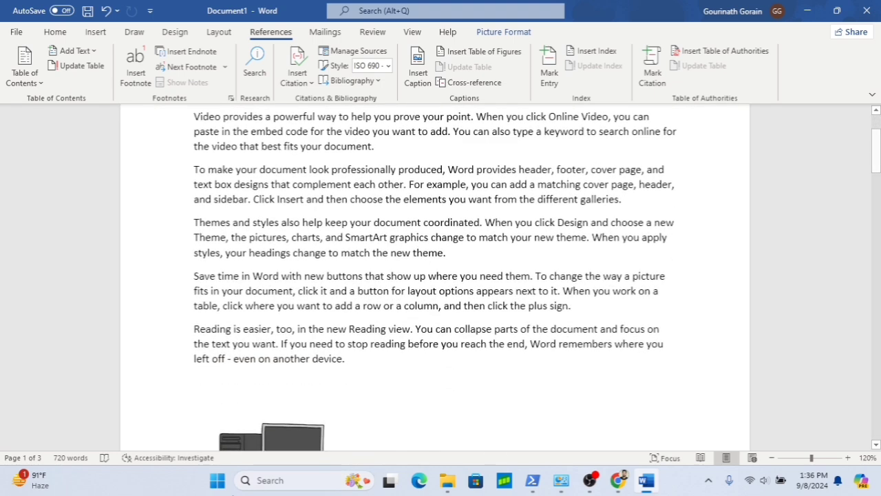
scroll(333, 413, down, 15)
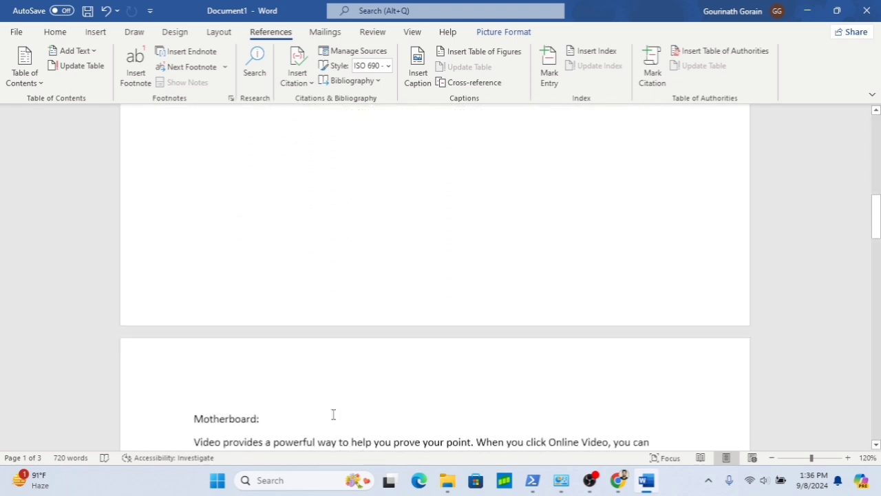
scroll(337, 383, down, 7)
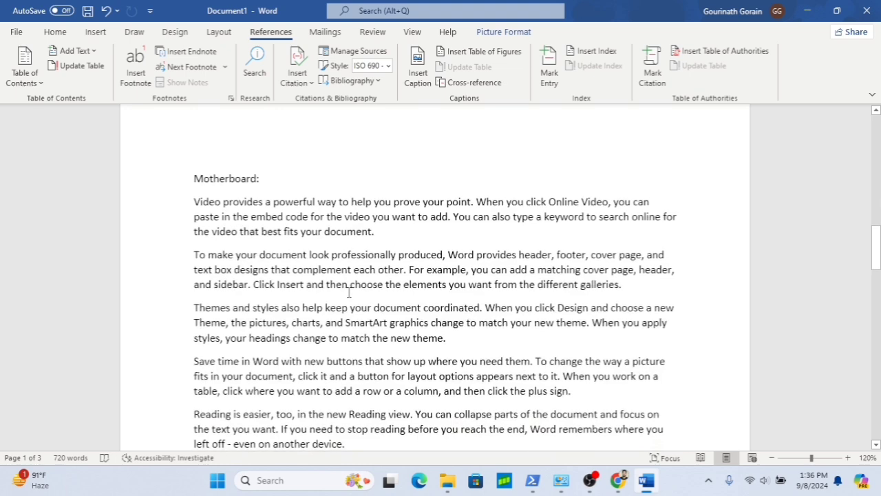
scroll(349, 293, down, 7)
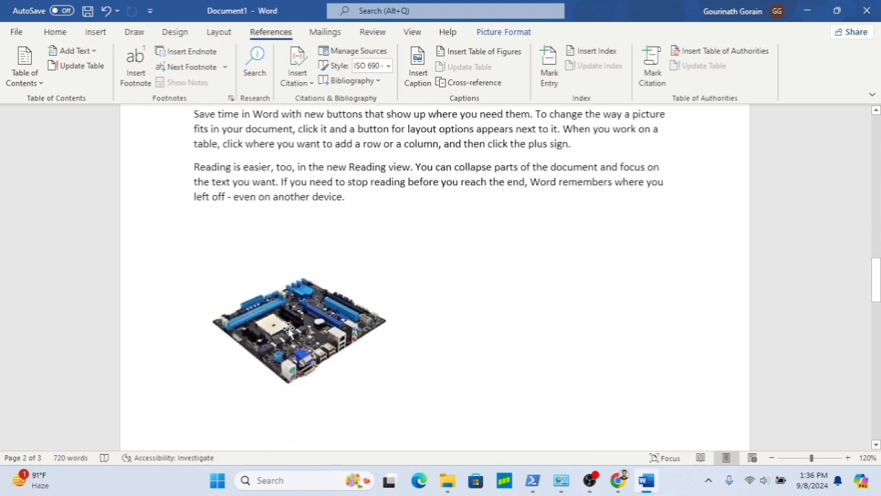
scroll(446, 255, down, 20)
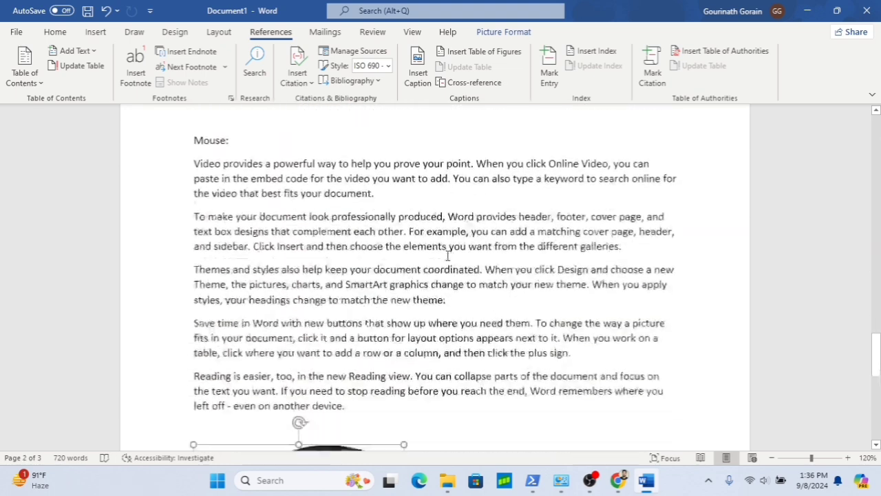
scroll(432, 278, up, 4)
right_click(414, 309)
scroll(414, 311, down, 6)
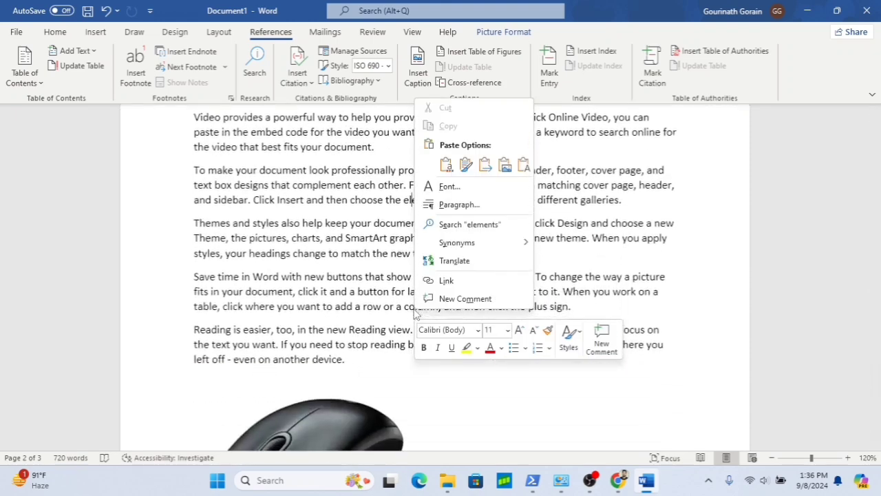
click(246, 287)
scroll(246, 285, up, 5)
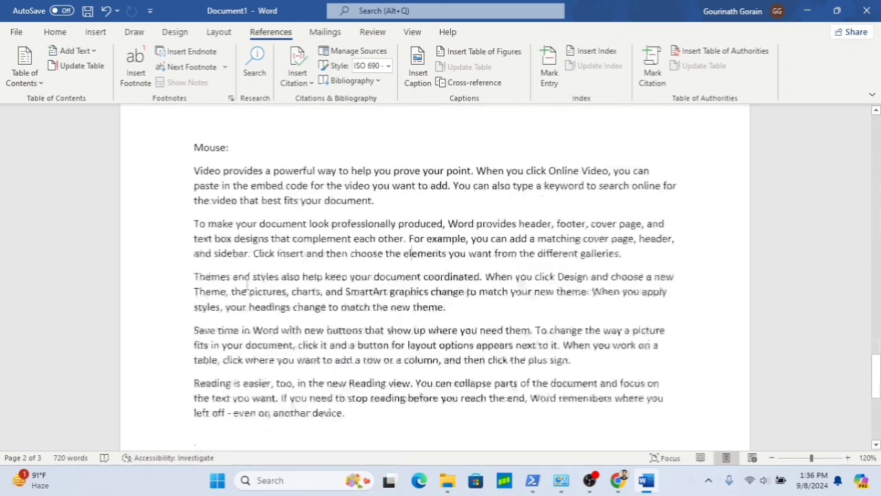
scroll(246, 285, up, 10)
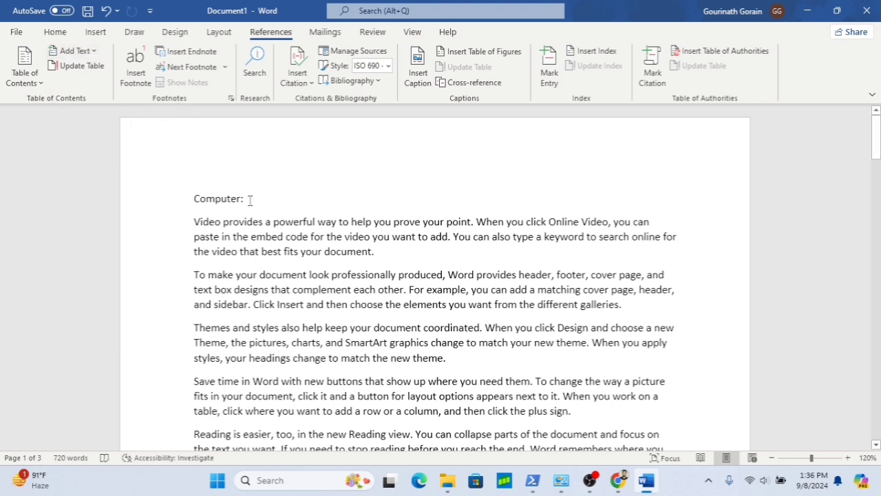
- Select the Computer:, Motherboard: and Mouse: headings together and add them to the table of contents at Level 1
drag(250, 200, 193, 197)
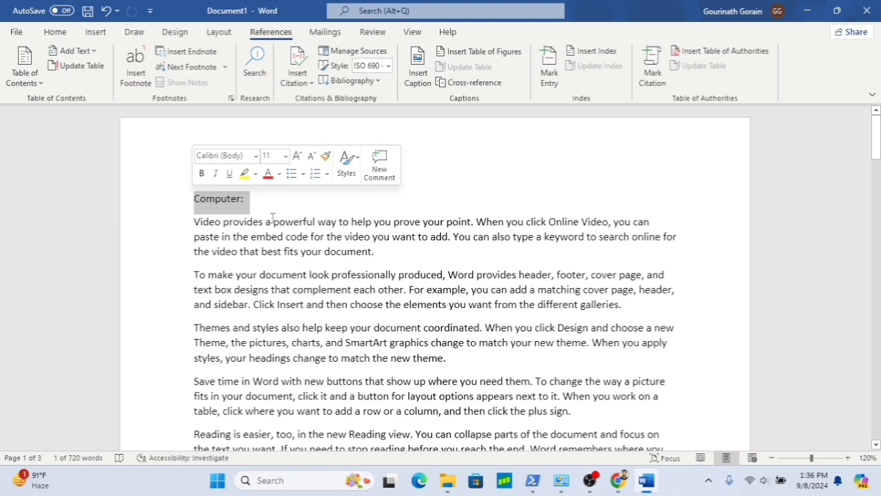
scroll(392, 314, down, 5)
scroll(392, 314, down, 12)
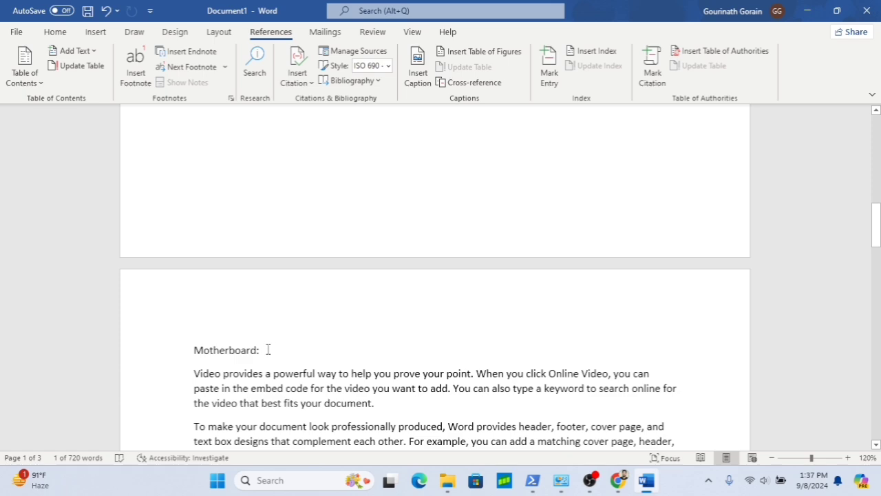
drag(269, 349, 212, 338)
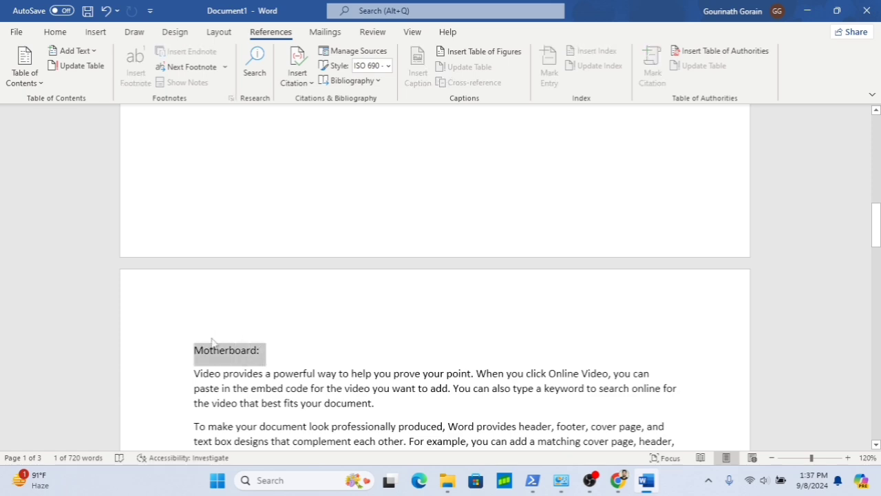
scroll(333, 369, down, 10)
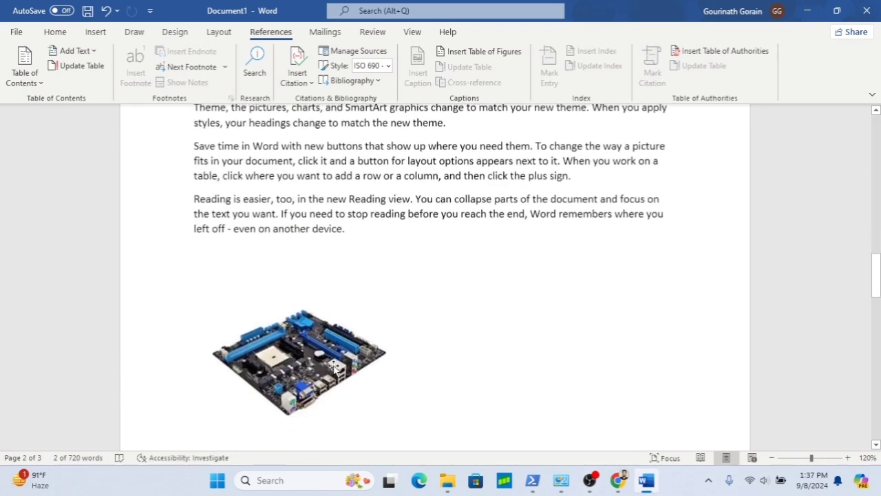
scroll(334, 369, down, 15)
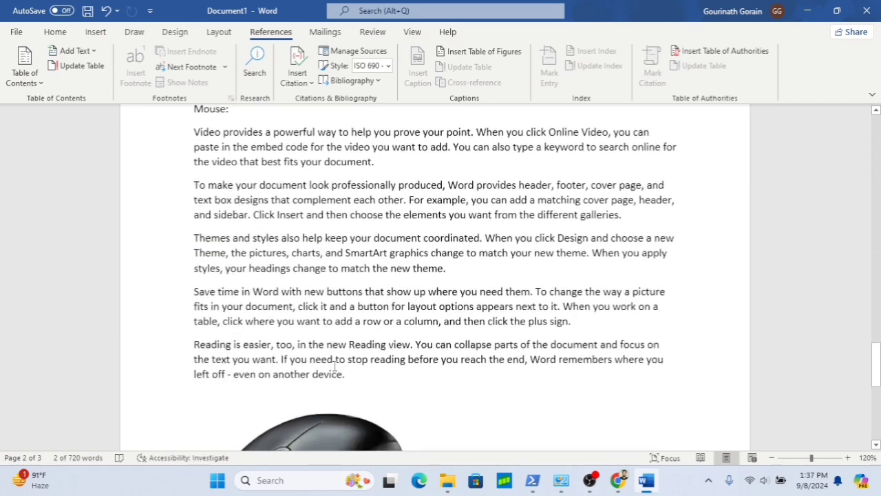
scroll(334, 367, up, 2)
scroll(334, 366, up, 1)
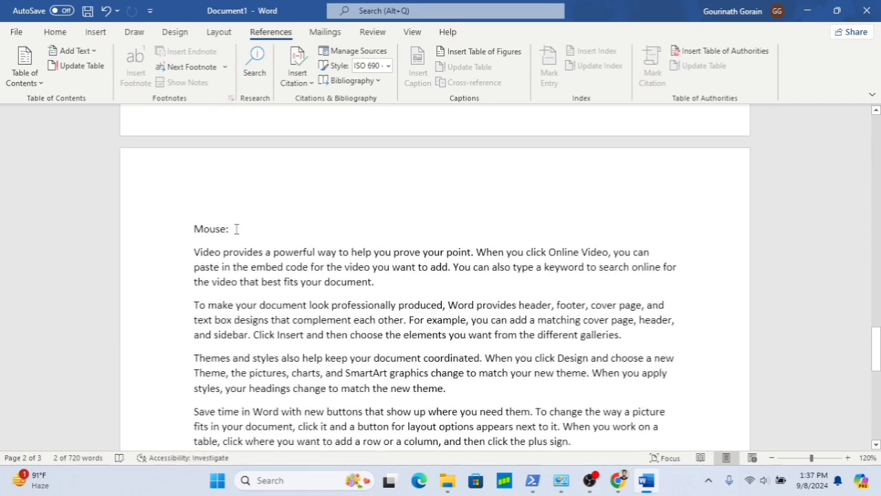
drag(236, 229, 193, 229)
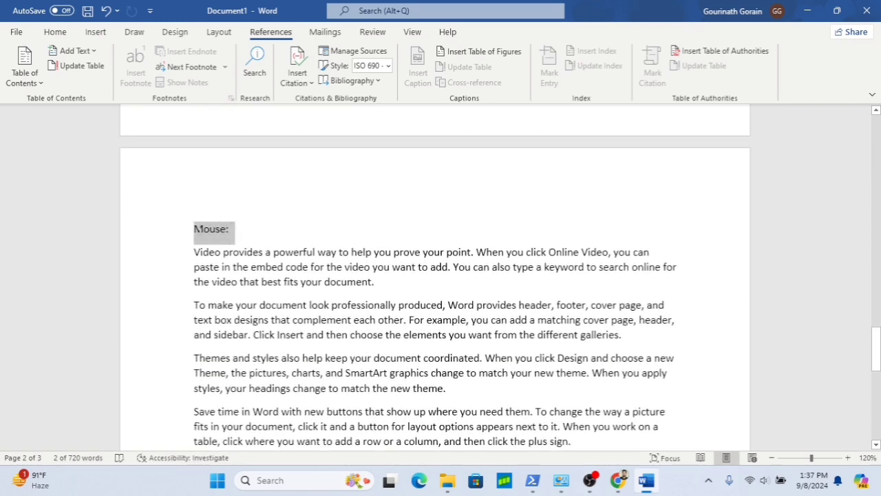
scroll(411, 199, up, 4)
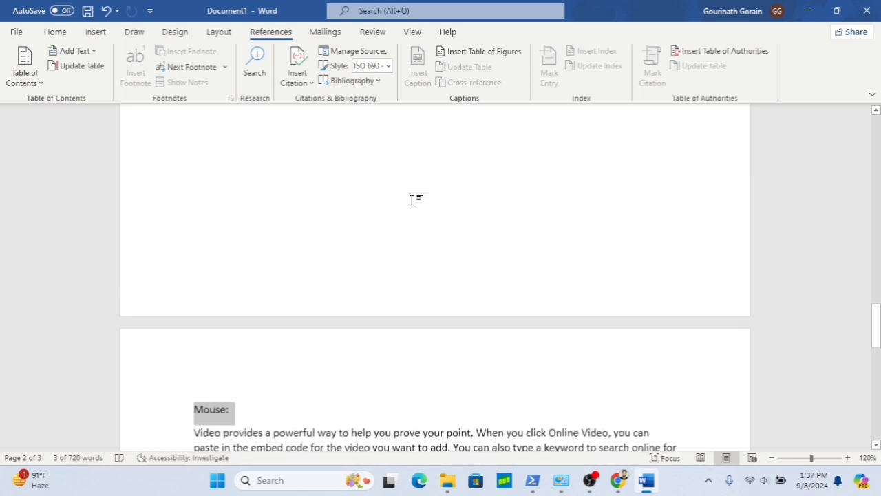
scroll(411, 199, down, 9)
scroll(411, 199, up, 6)
scroll(411, 201, down, 10)
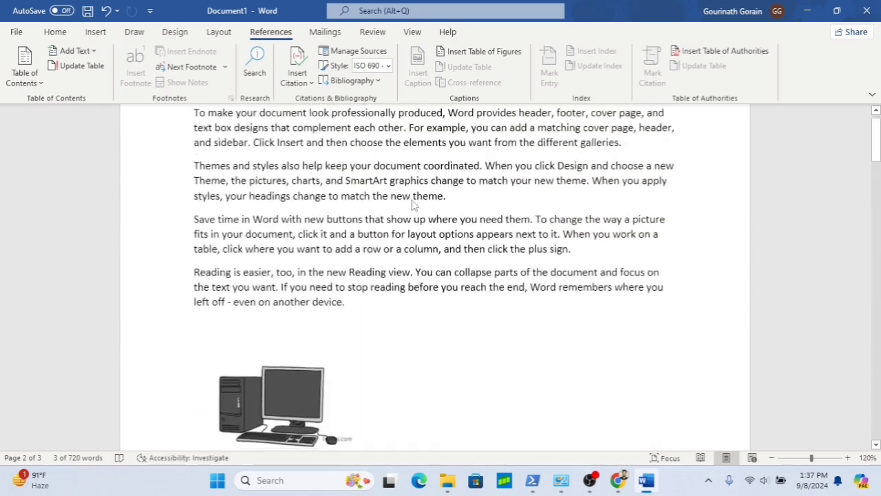
scroll(413, 205, up, 3)
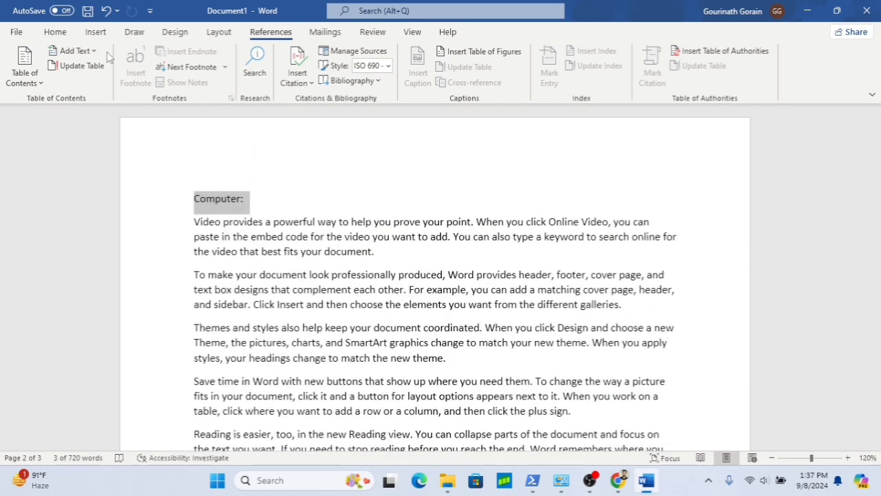
click(76, 51)
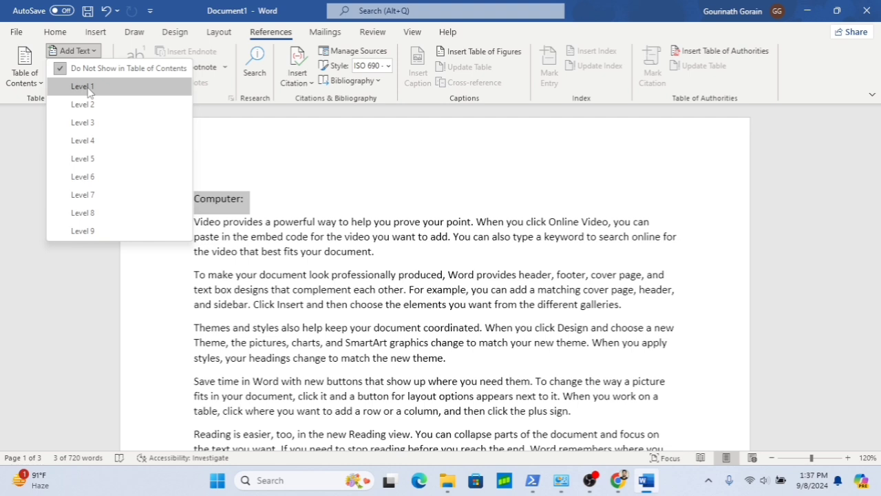
click(83, 86)
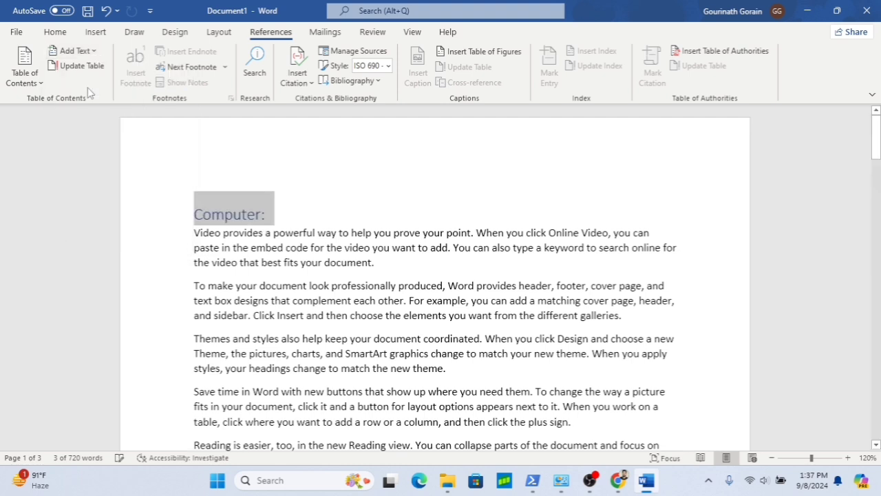
- Undo the Level 1 heading change and close the header and footer area
click(255, 174)
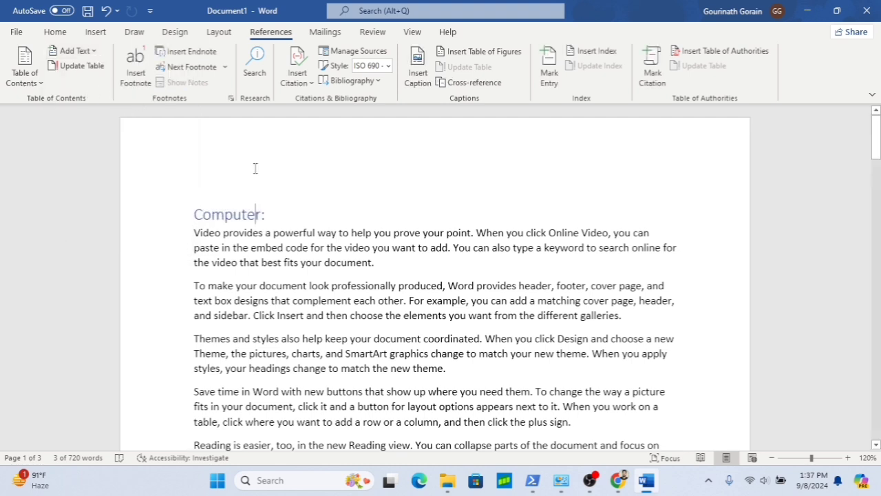
click(221, 167)
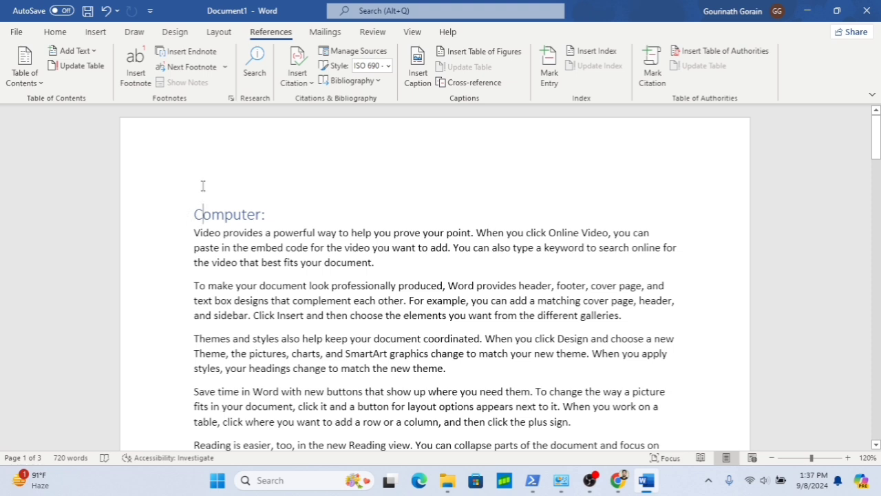
double_click(199, 184)
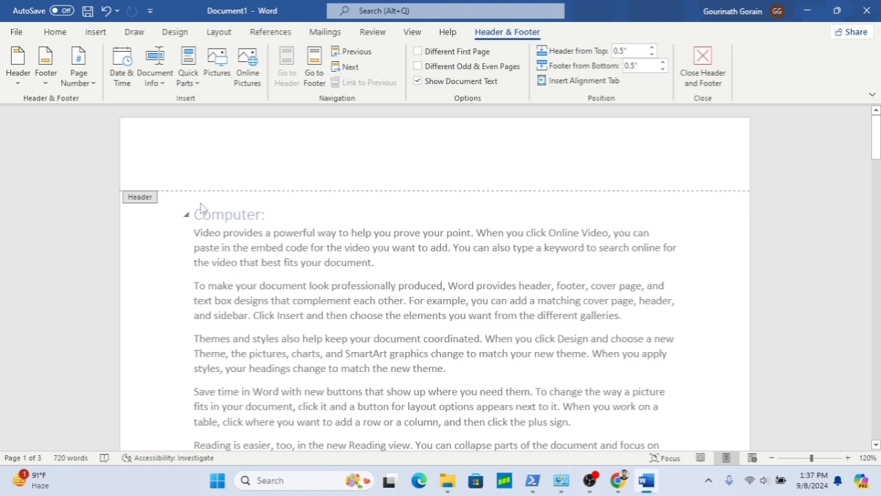
key(ctrl+z)
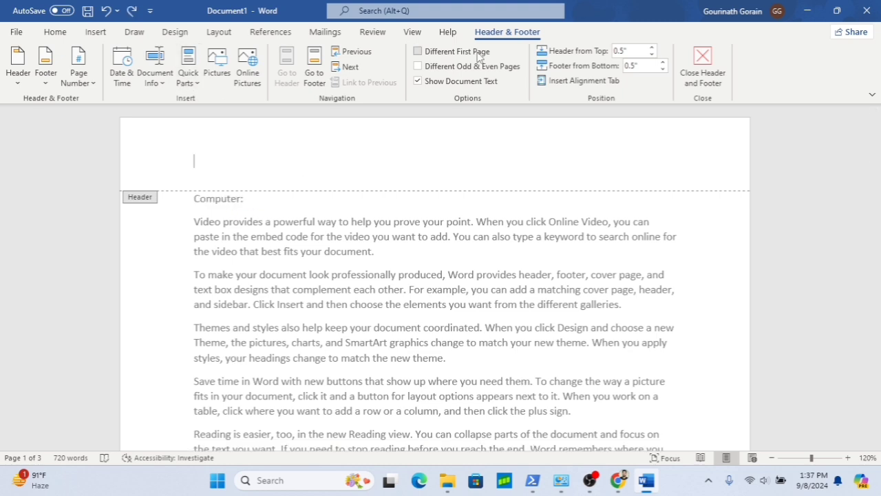
click(702, 69)
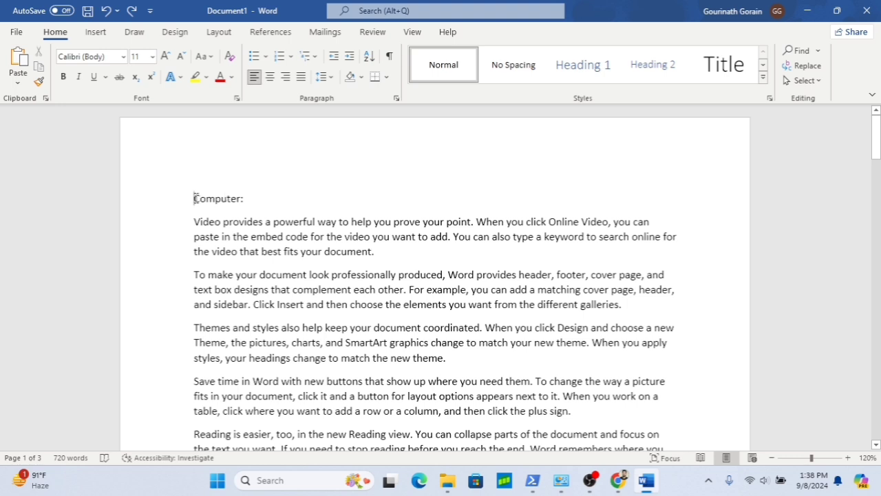
- Insert two blank lines above the Computer: heading and select the Computer: heading text
key(Return)
key(Return)
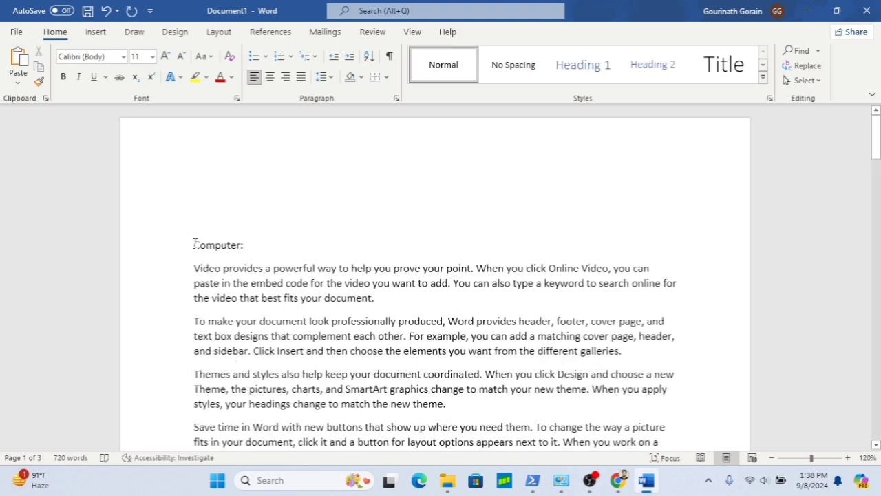
drag(193, 245, 247, 245)
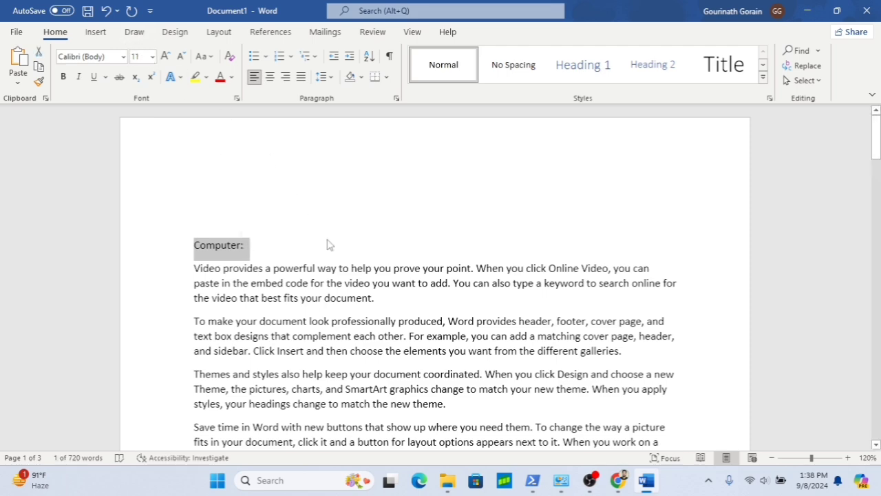
ctrl+scroll(333, 354, down, 2)
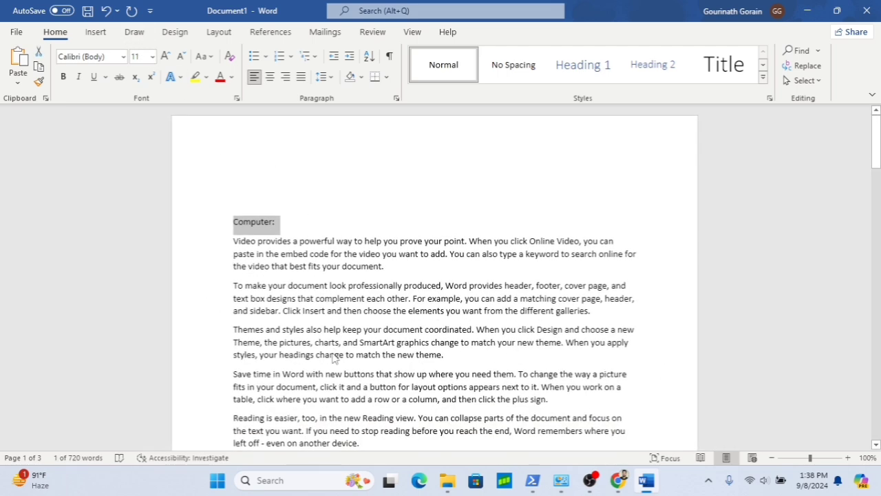
ctrl+scroll(335, 353, up, 1)
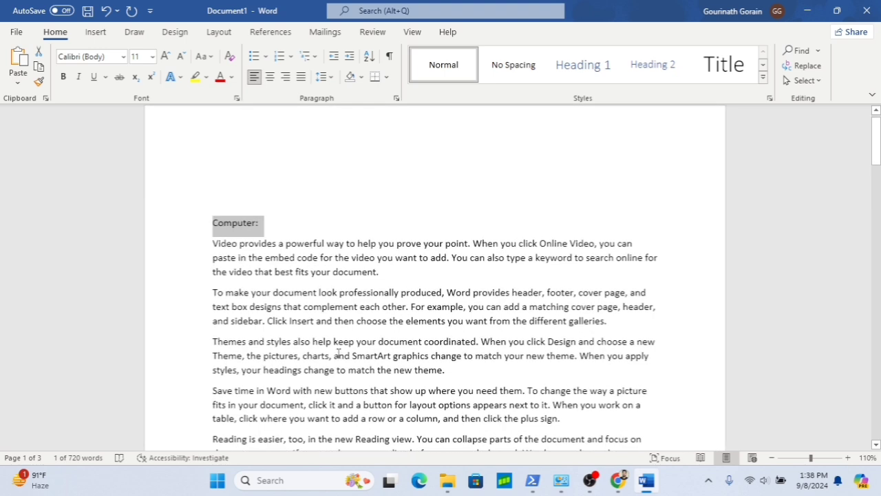
ctrl+right_click(339, 353)
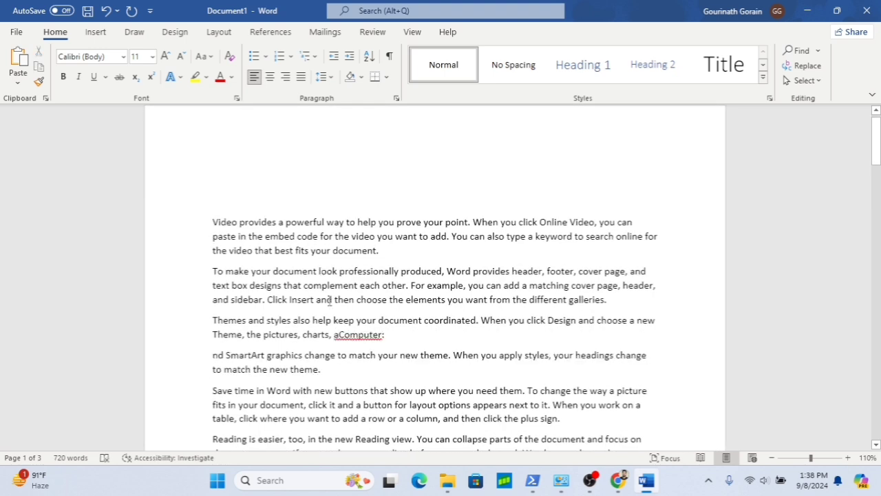
scroll(329, 300, up, 1)
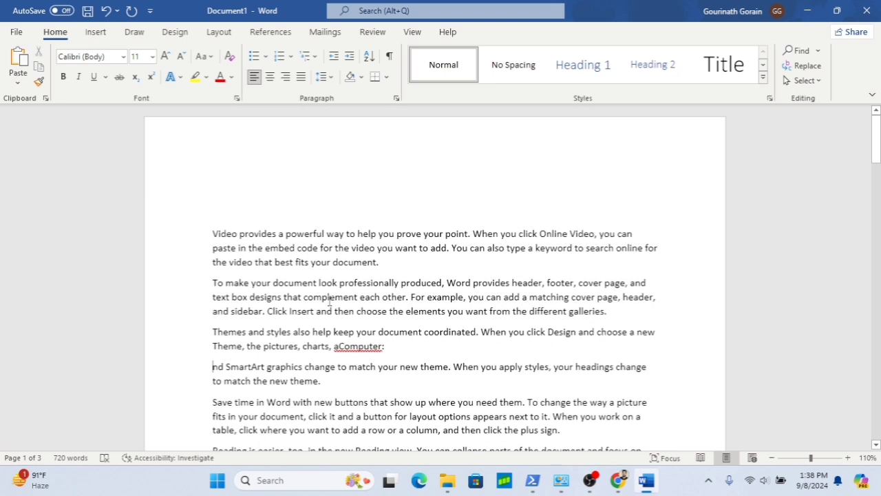
click(239, 210)
key(ctrl+z)
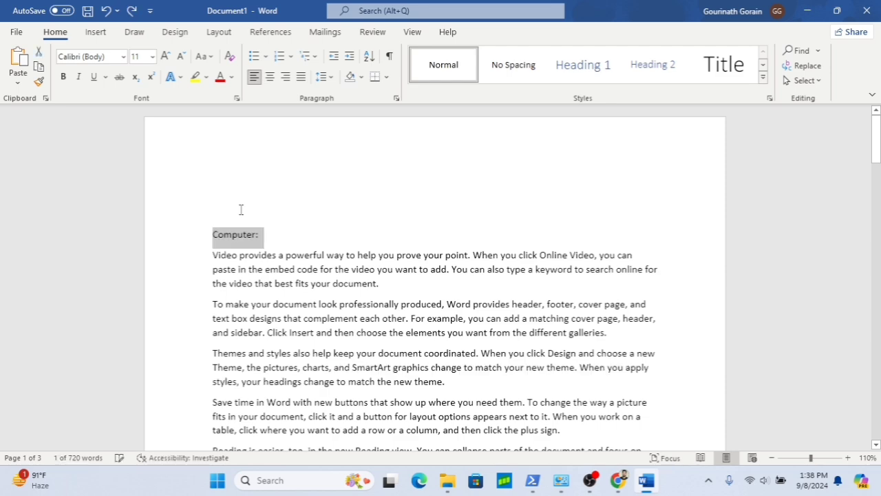
- Add the Motherboard: and Mouse: headings to the Computer: selection and mark all three as Level 1 table of contents entries
scroll(284, 330, down, 15)
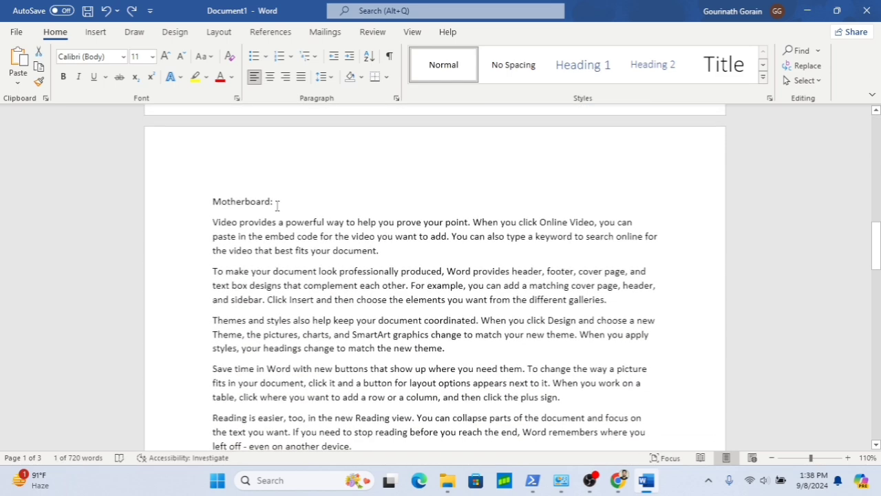
drag(277, 203, 215, 197)
scroll(324, 299, down, 8)
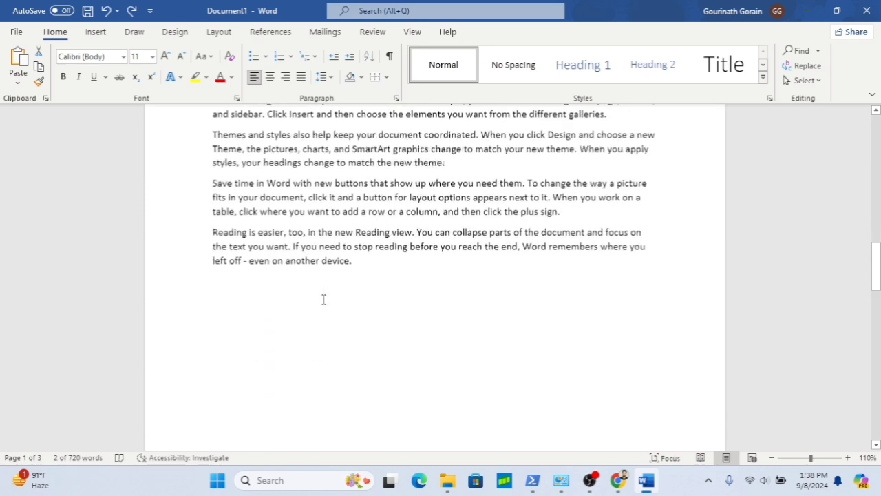
scroll(324, 300, down, 7)
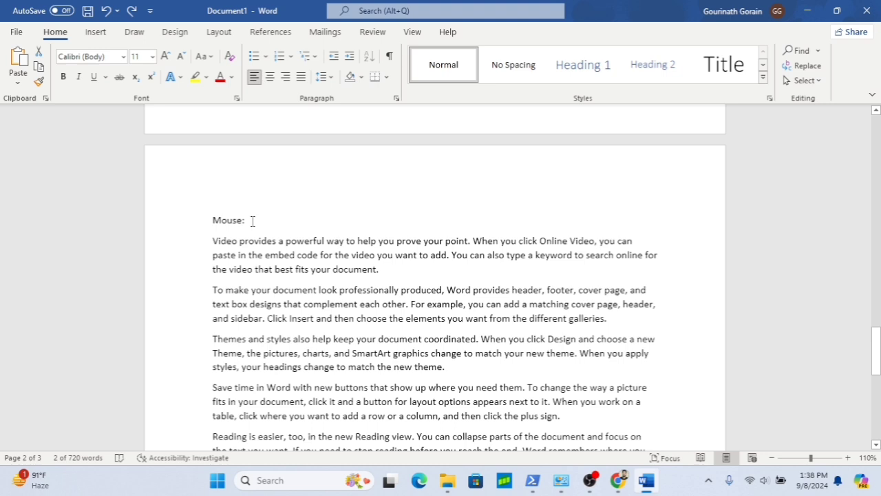
drag(245, 220, 213, 220)
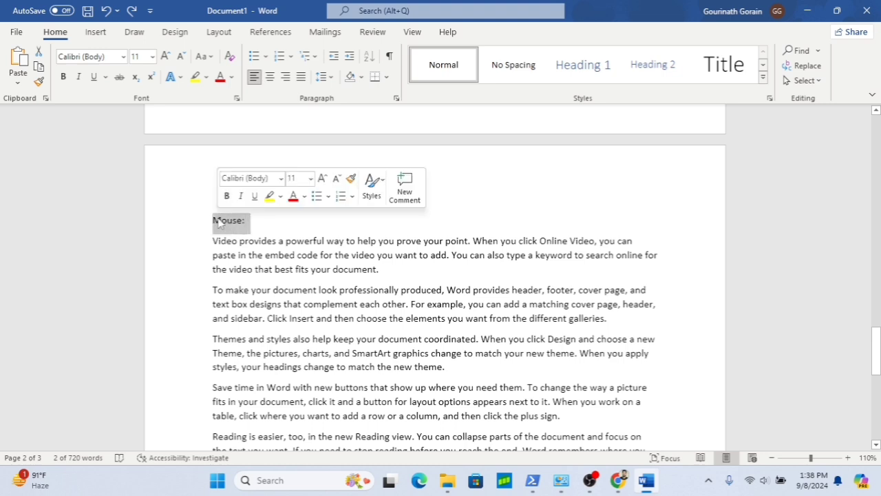
click(267, 32)
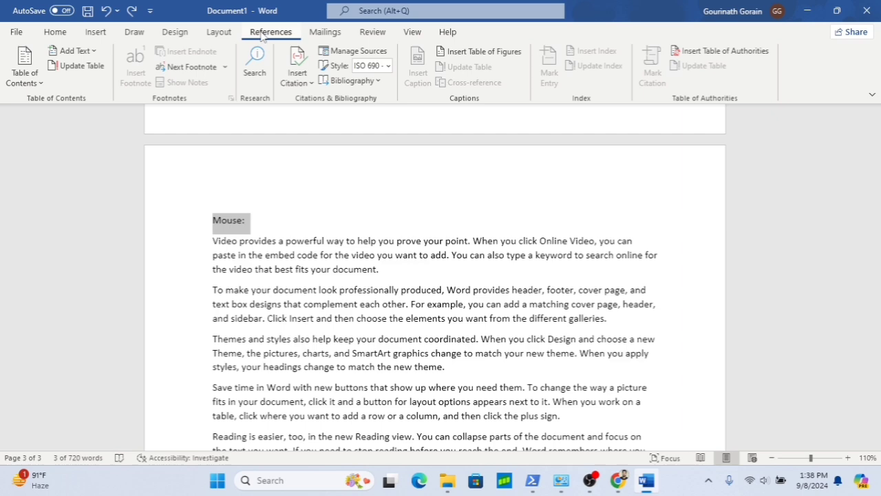
click(93, 52)
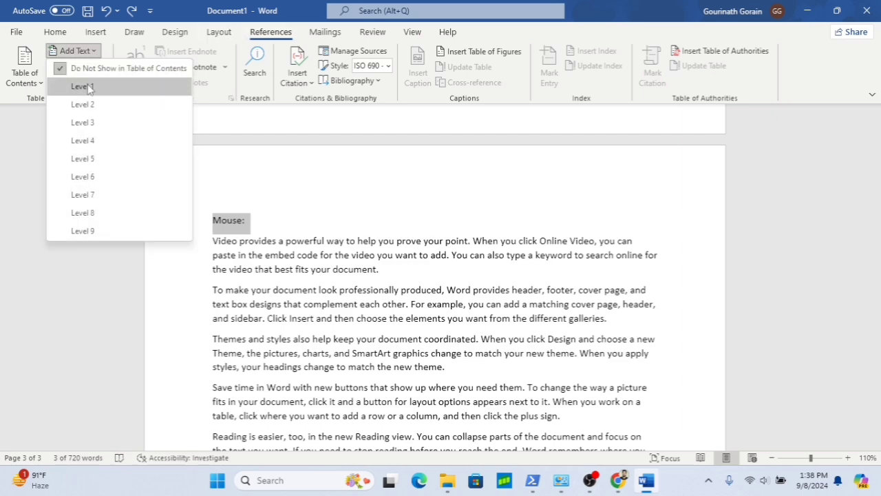
click(88, 87)
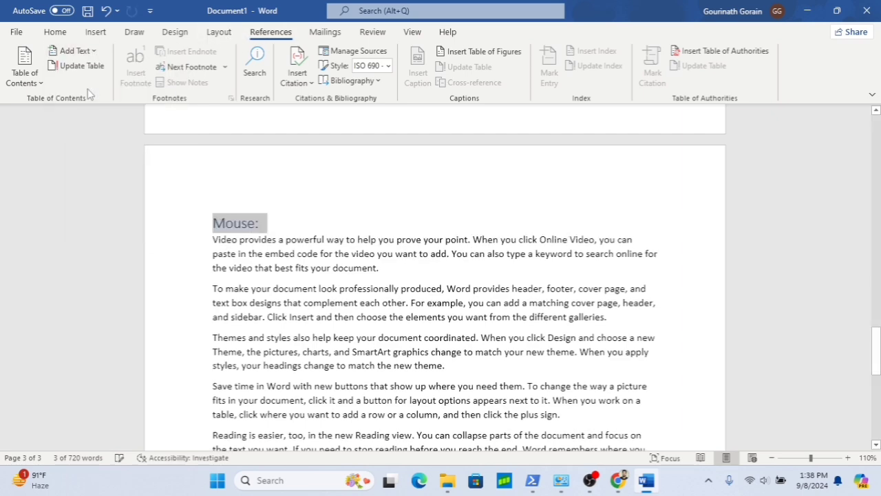
- Insert a page break before the Computer: heading to create a blank first page
click(323, 189)
scroll(323, 188, up, 20)
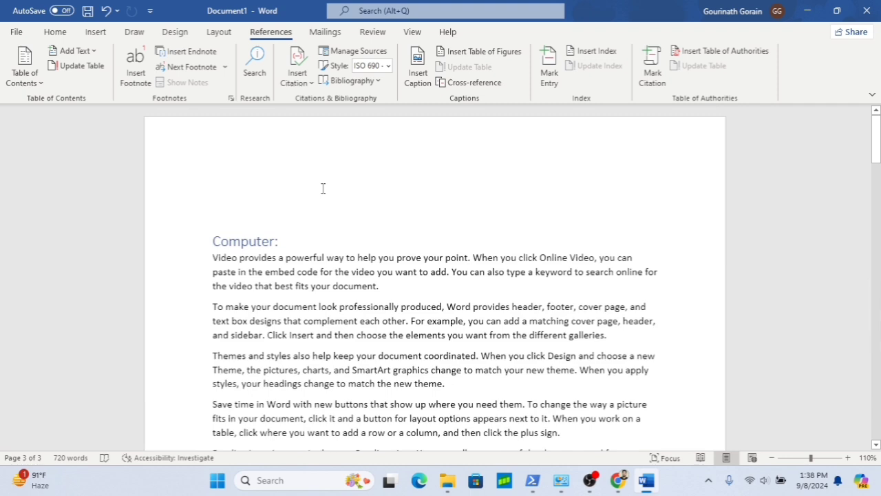
click(288, 215)
key(ctrl+Return)
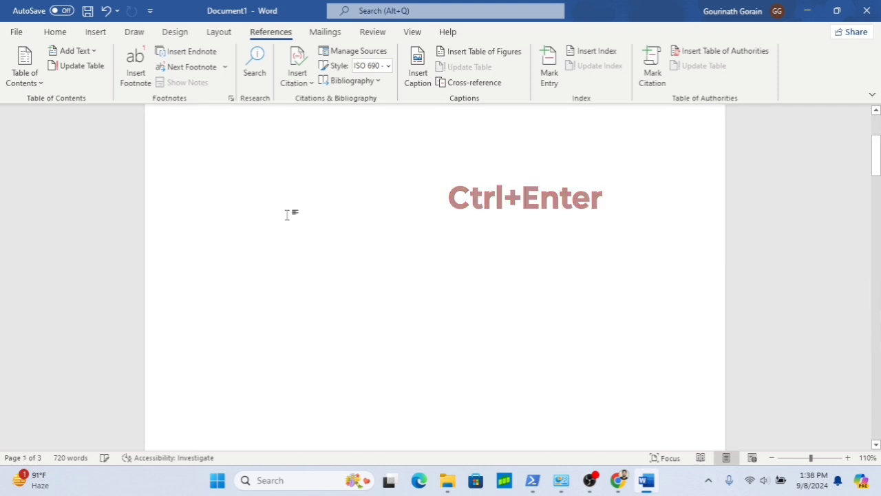
- Insert an Automatic Table 1 table of contents on the blank first page
scroll(301, 238, down, 3)
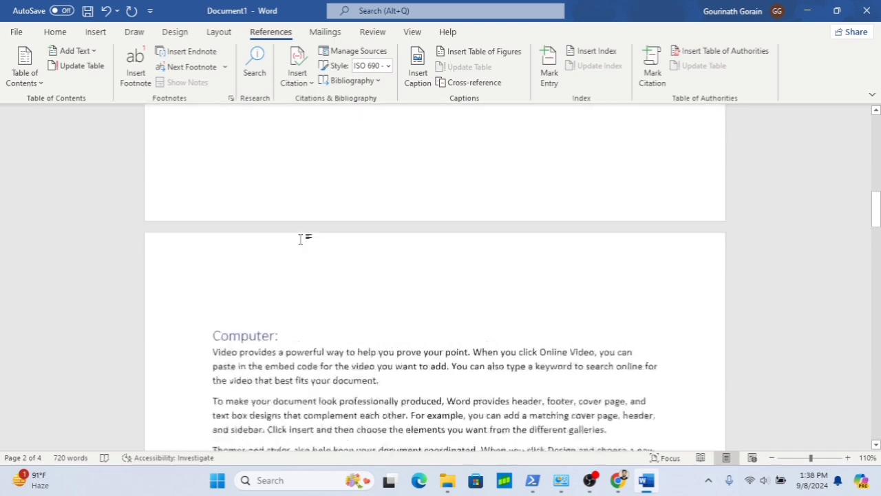
scroll(300, 239, up, 8)
scroll(282, 213, up, 3)
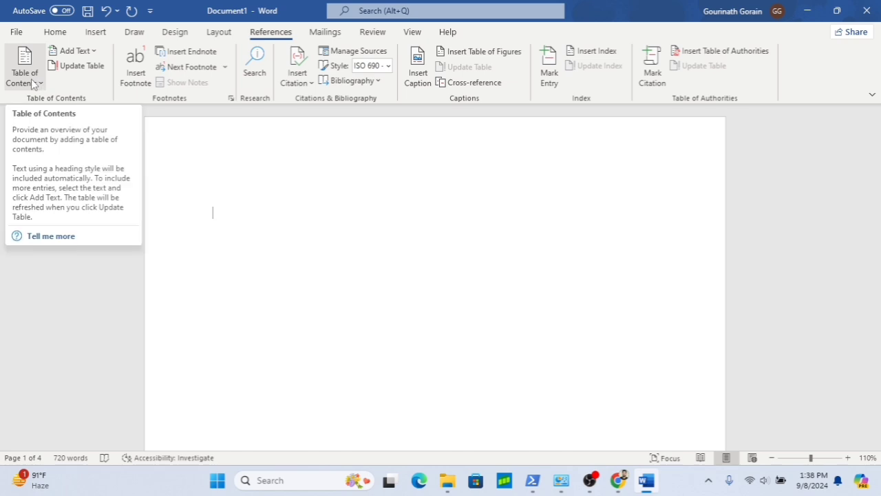
click(29, 78)
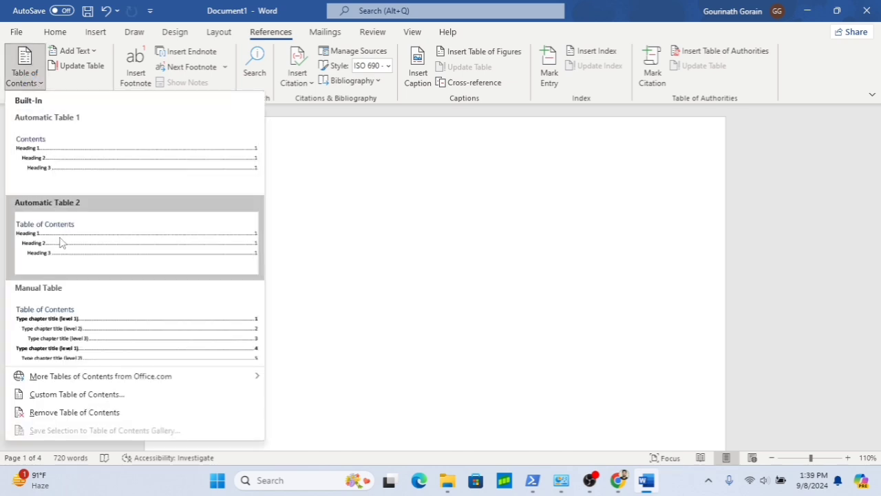
click(101, 168)
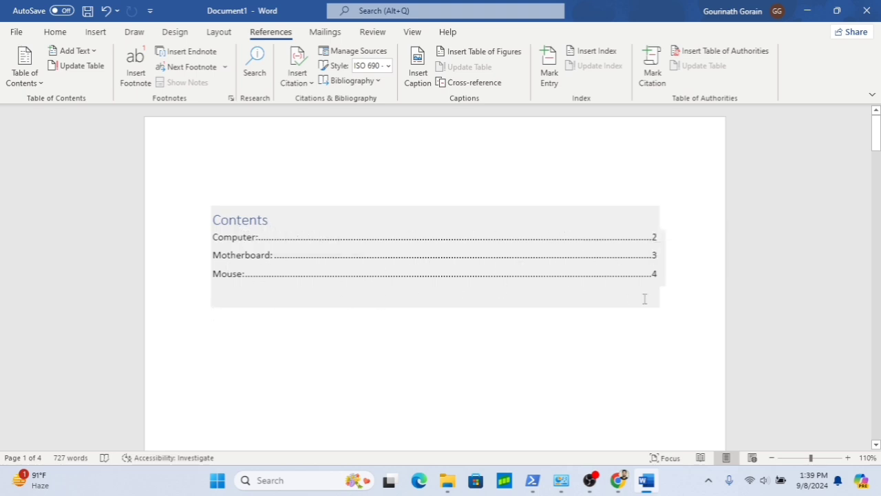
- Insert a page break at the end of the document to start a new page
scroll(461, 343, down, 10)
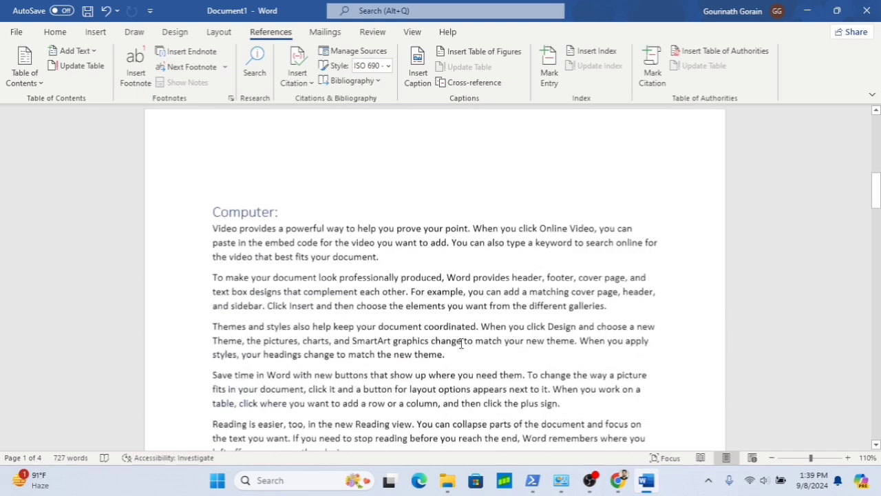
scroll(461, 342, down, 15)
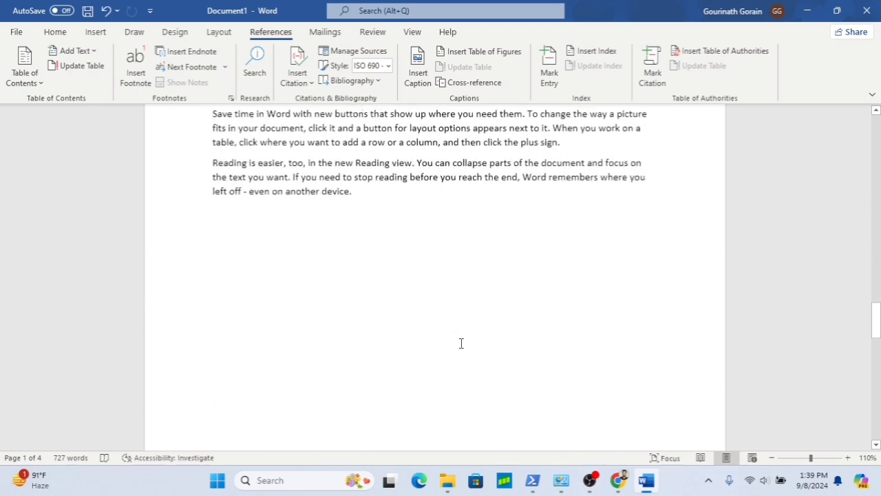
scroll(461, 343, down, 15)
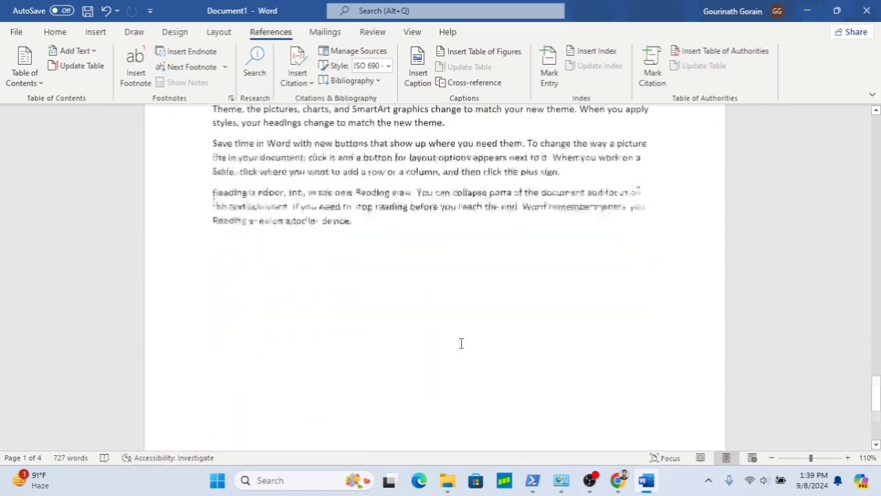
scroll(461, 343, down, 2)
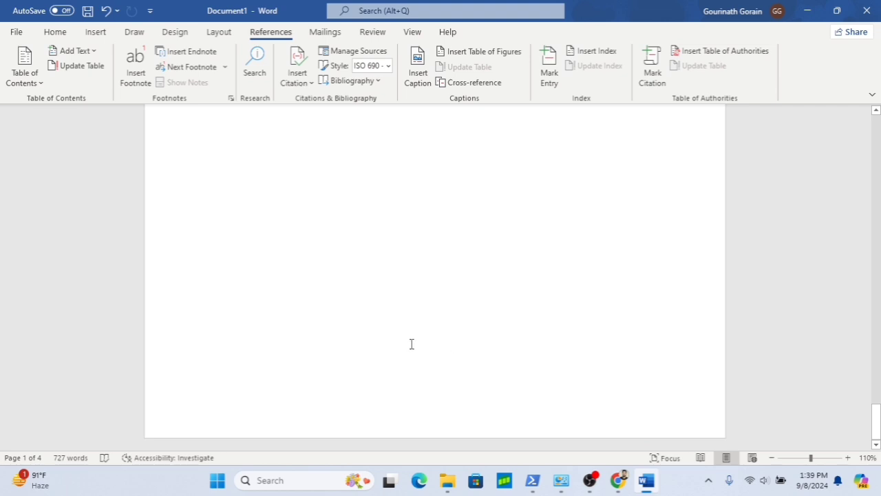
click(292, 358)
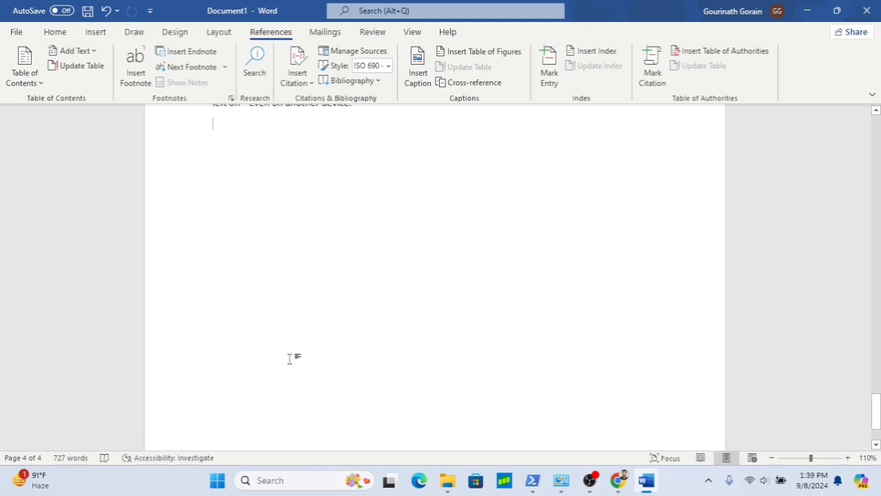
scroll(268, 392, down, 1)
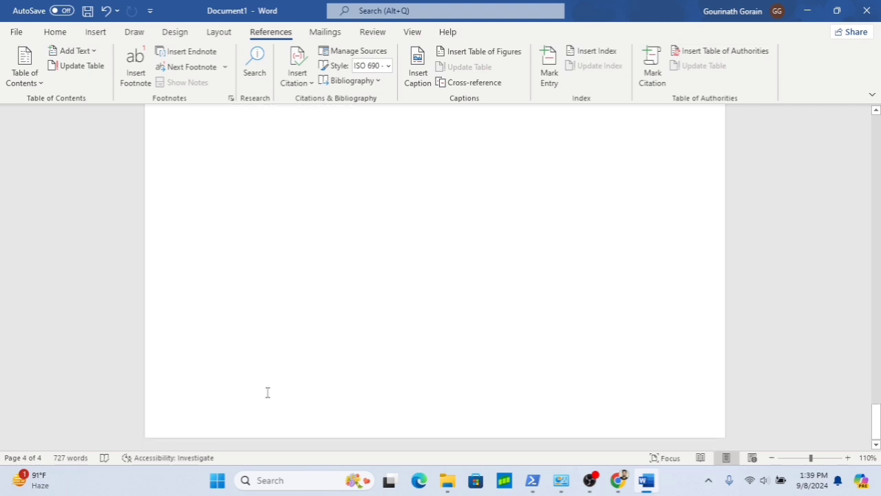
key(ctrl+Return)
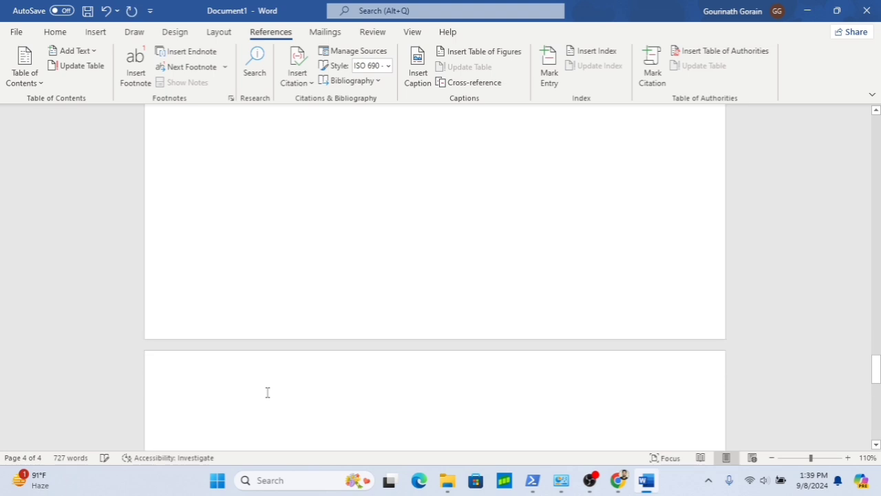
- Type the heading Keyboard: on the new page and generate sample paragraphs below it with =rand()
text(K)
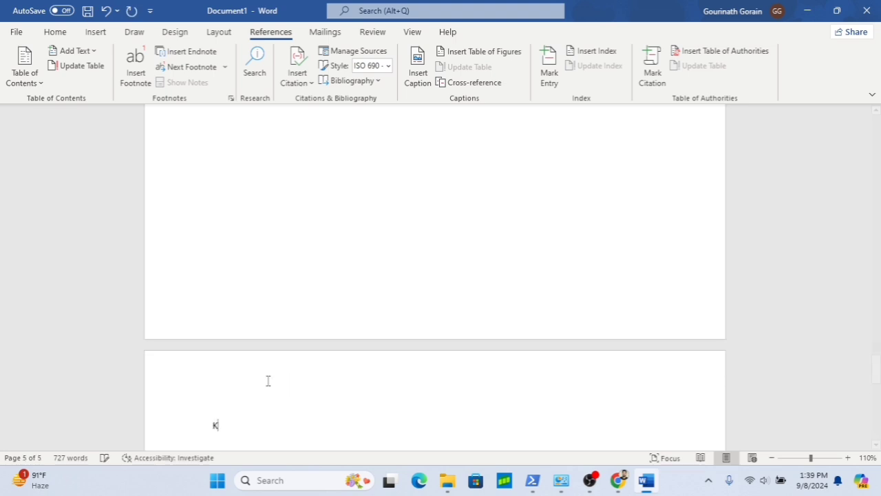
text(eyboard:)
key(Return)
text(=rans)
key(BackSpace)
text(d())
key(Return)
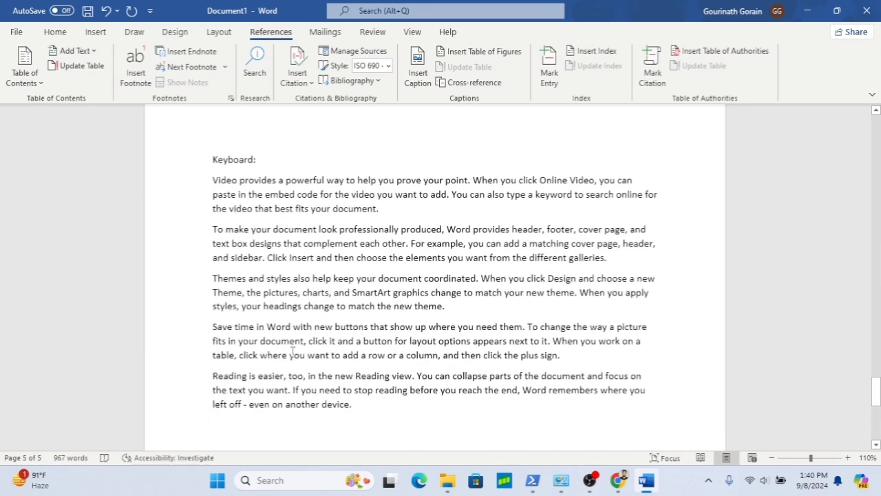
- Review the table of contents and the document pages above the Keyboard: section
click(257, 159)
key(shift+Home)
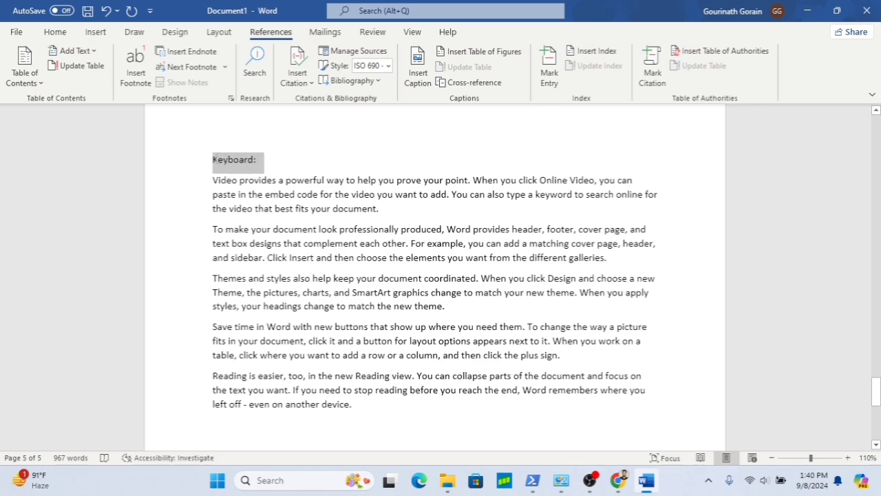
scroll(359, 192, up, 10)
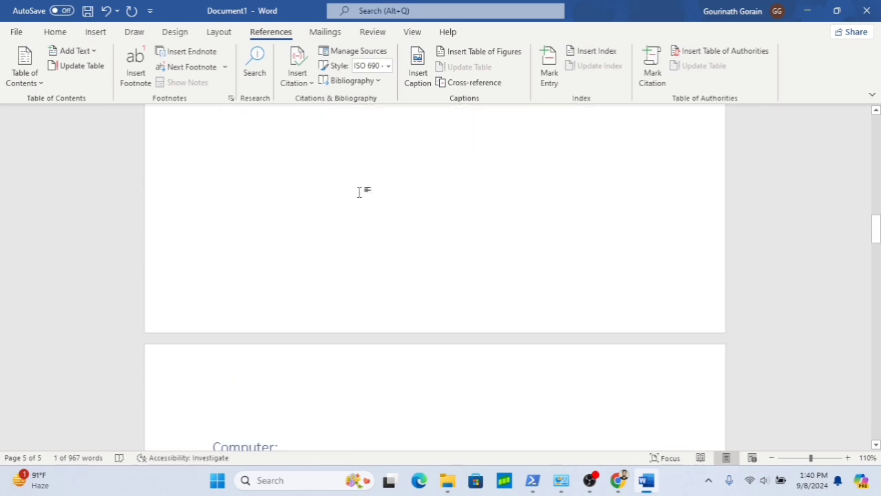
scroll(359, 192, up, 8)
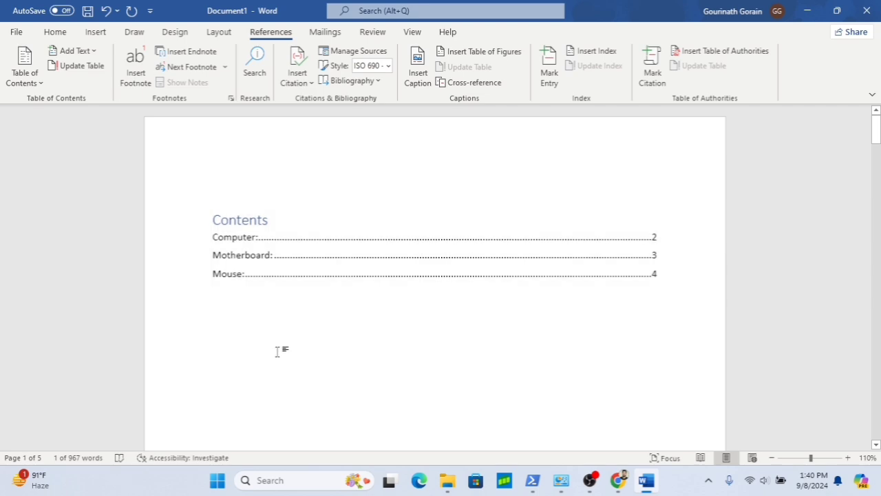
scroll(277, 351, down, 10)
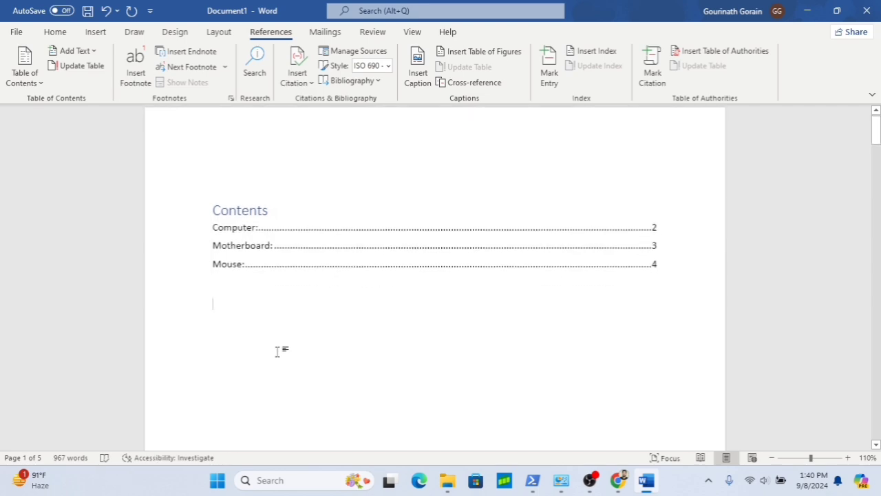
scroll(278, 351, down, 20)
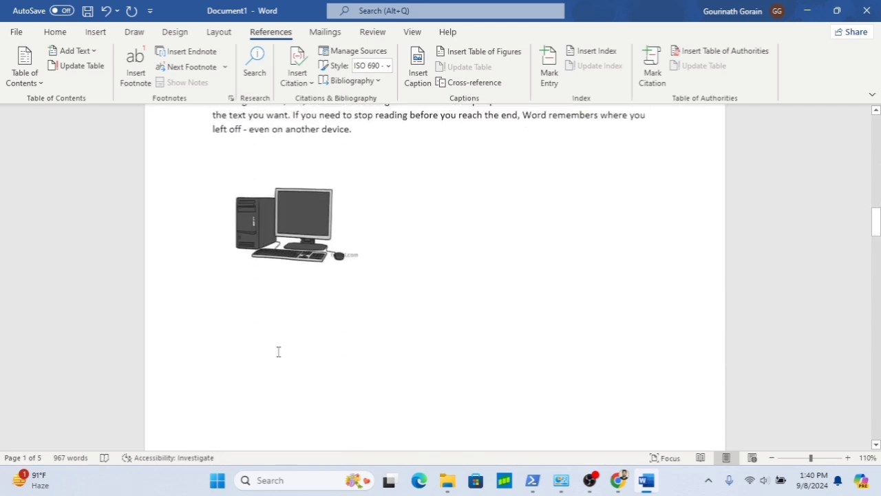
scroll(277, 351, down, 20)
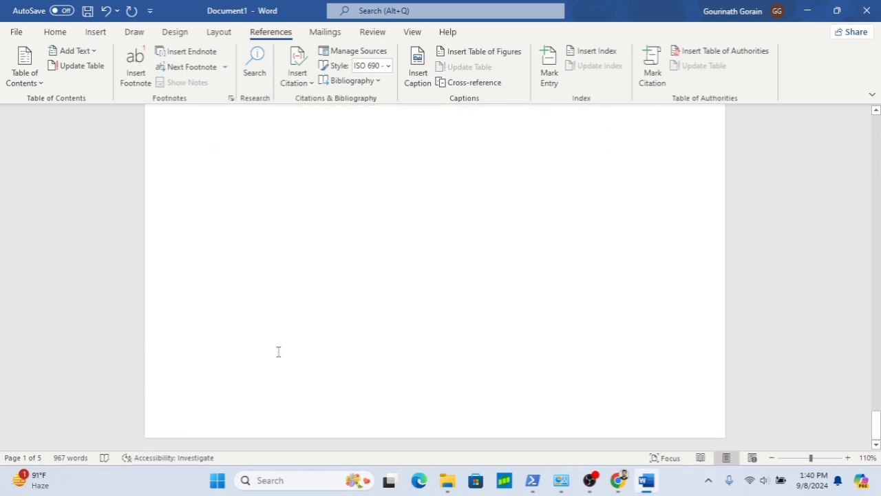
scroll(278, 352, up, 10)
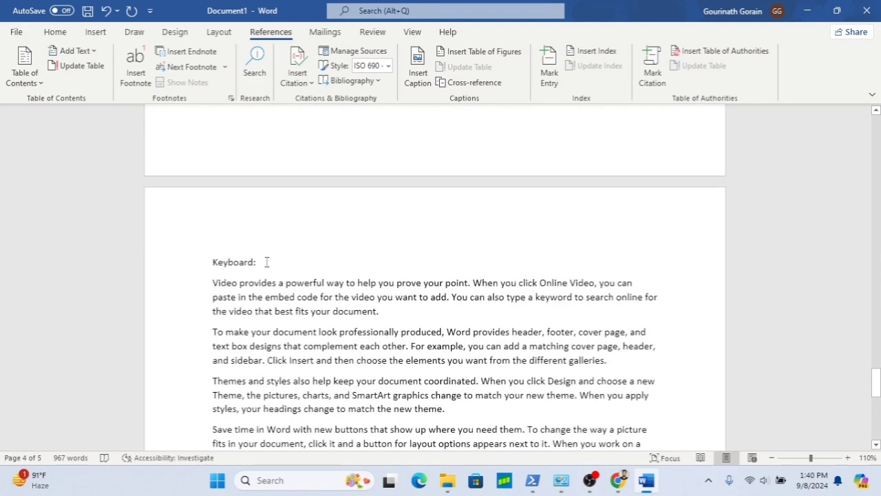
- Mark the Keyboard: heading as a Level 1 table of contents entry
drag(266, 262, 215, 263)
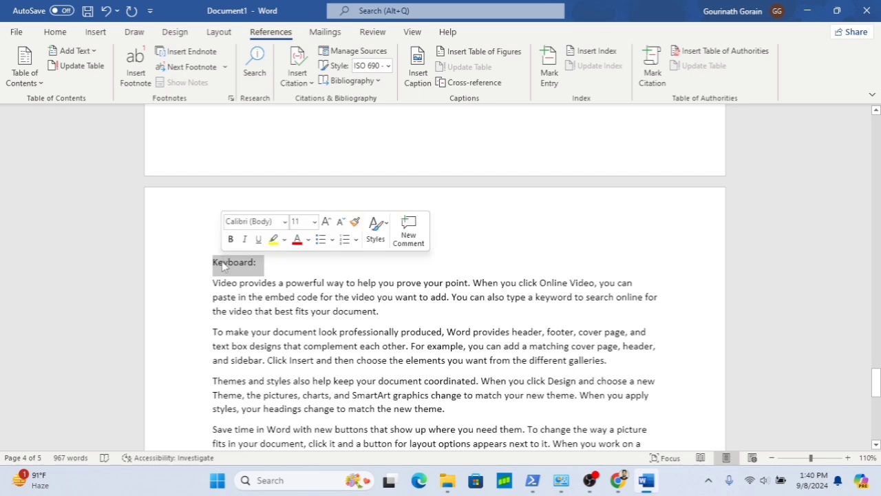
click(90, 54)
click(88, 90)
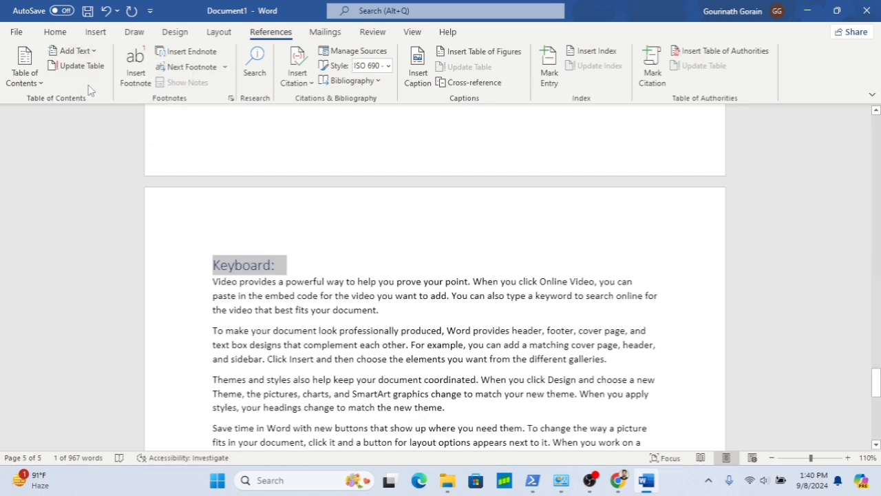
- Update the entire table of contents so it includes the Keyboard: entry
scroll(282, 163, up, 20)
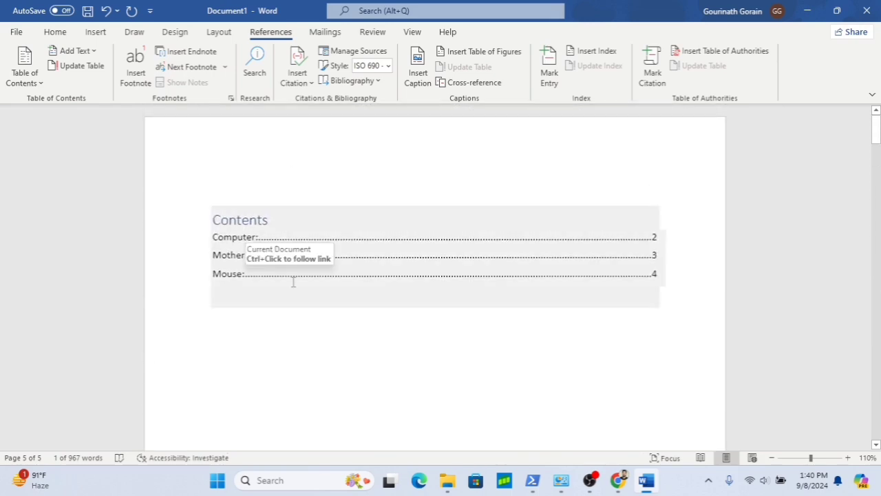
click(315, 338)
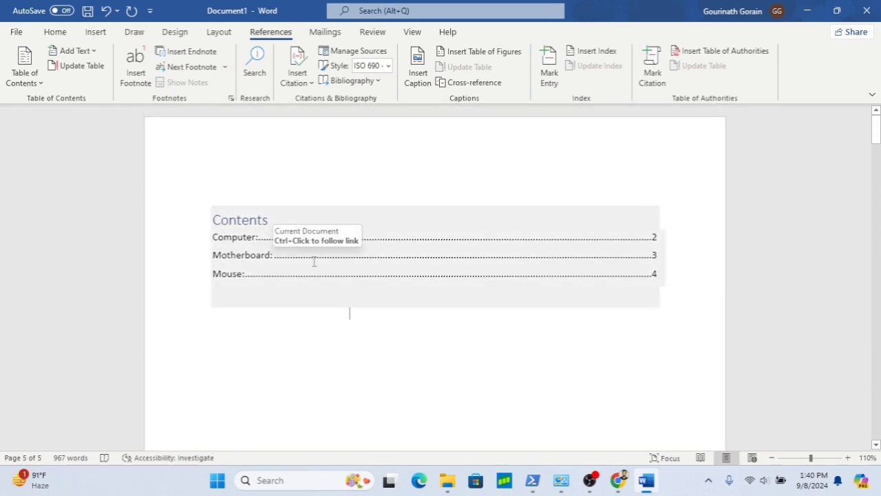
click(314, 262)
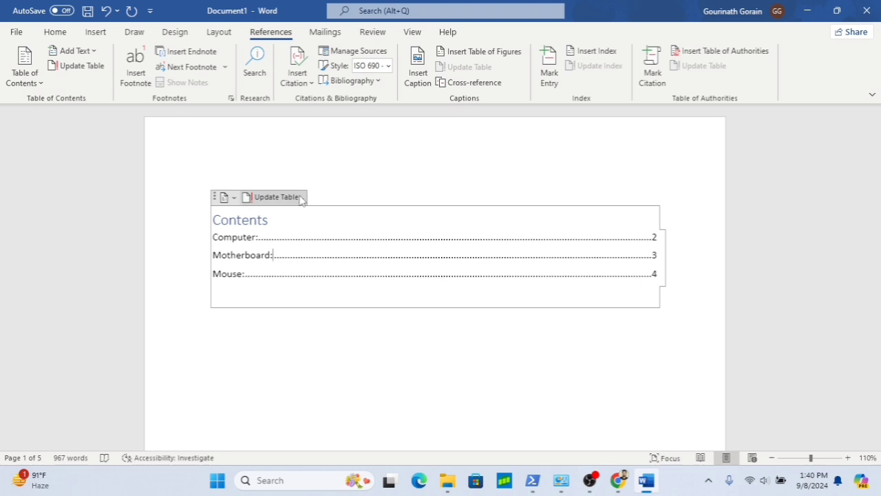
click(275, 197)
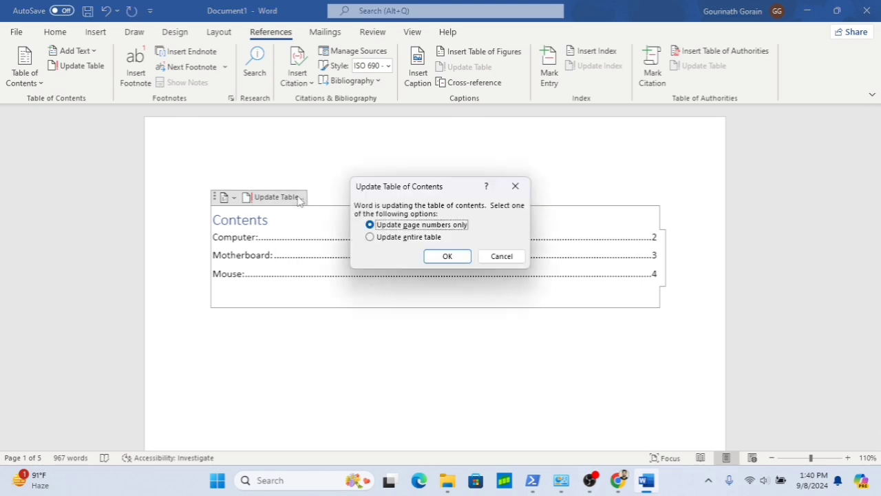
click(370, 238)
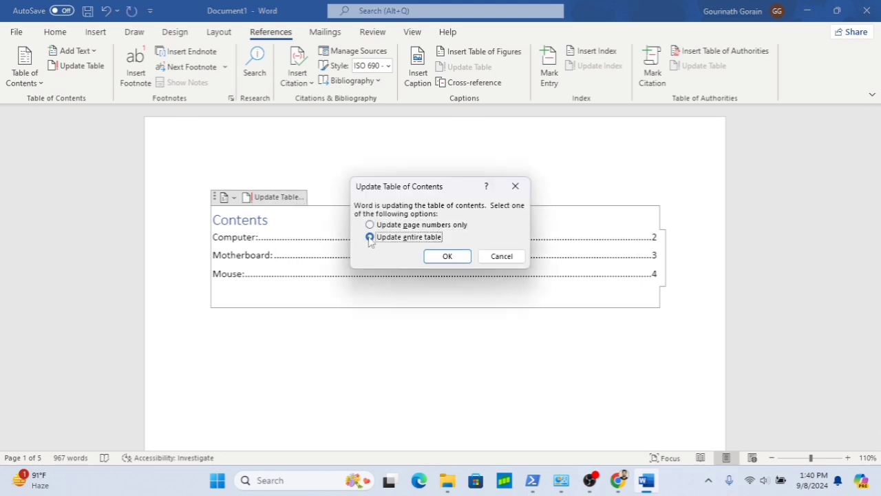
click(451, 259)
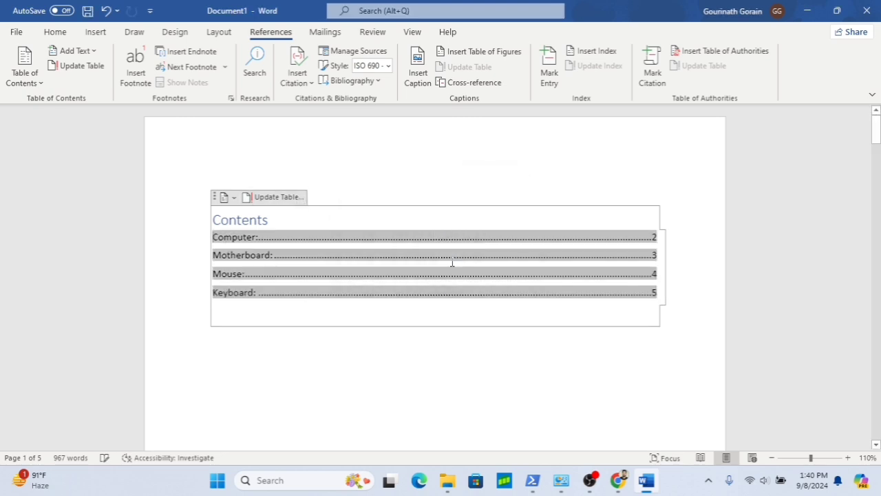
click(376, 315)
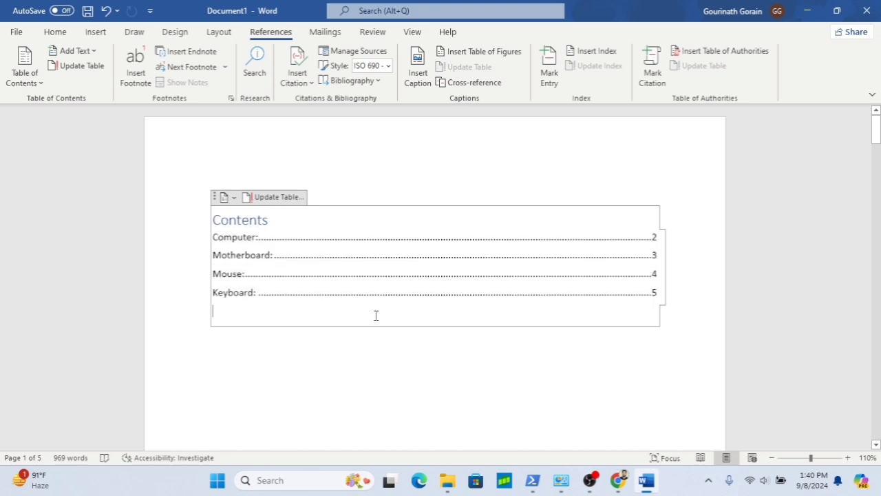
click(334, 372)
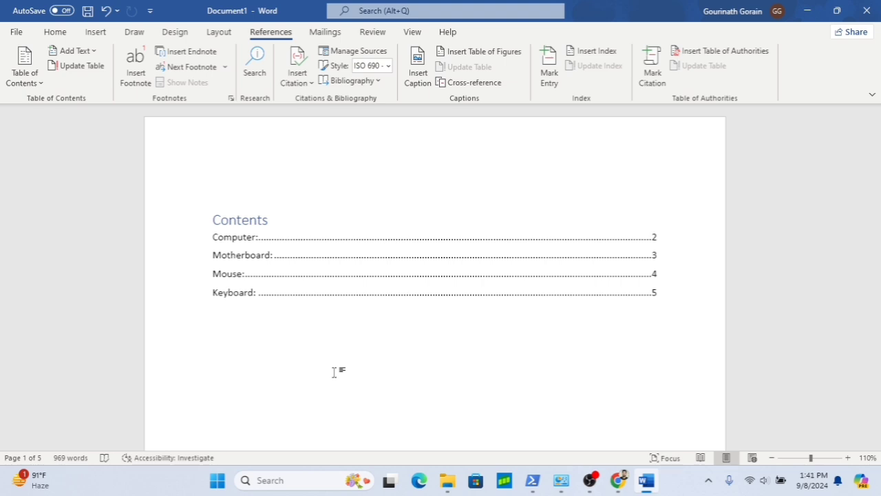
- Insert a footnote after the word powerful in the first paragraph of the Computer: section
scroll(334, 372, down, 5)
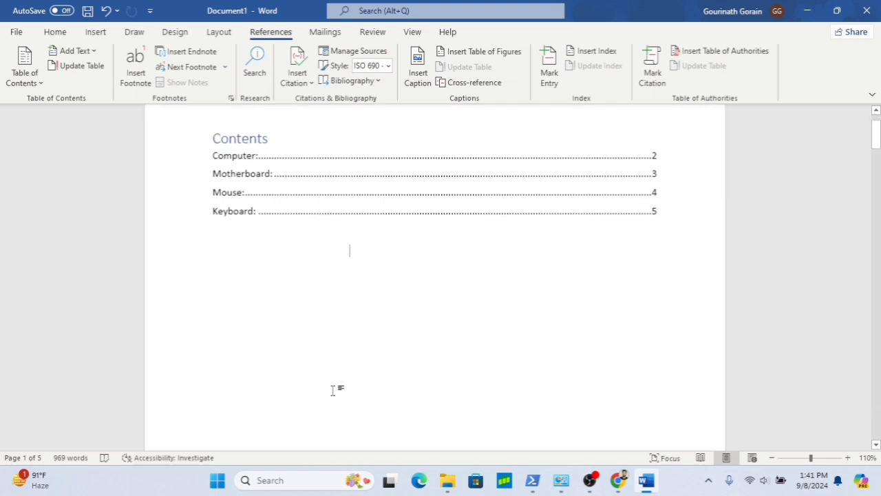
scroll(333, 390, down, 5)
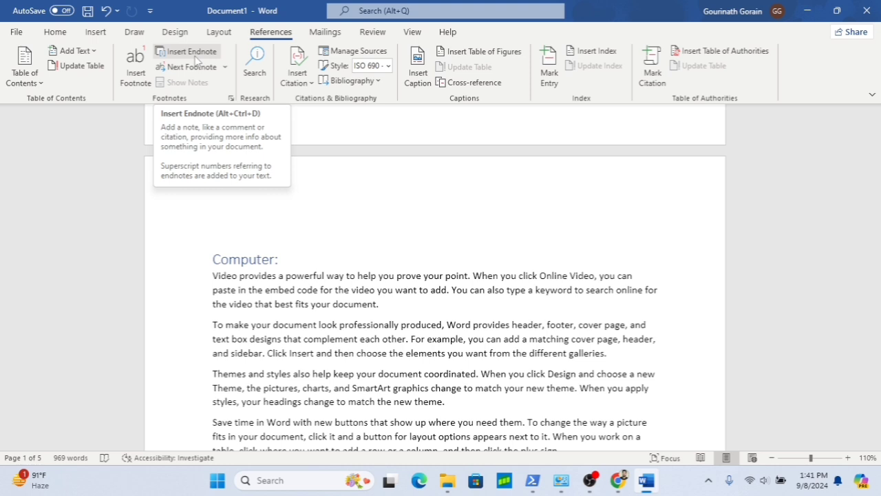
double_click(287, 276)
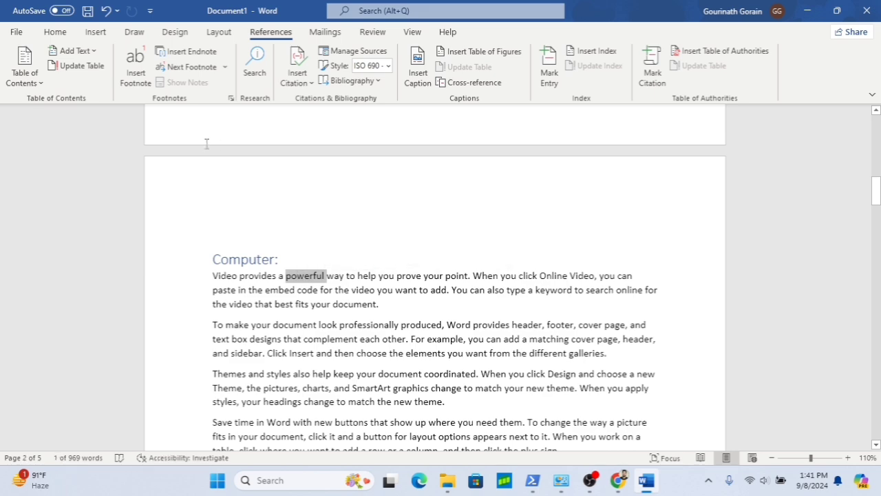
click(141, 81)
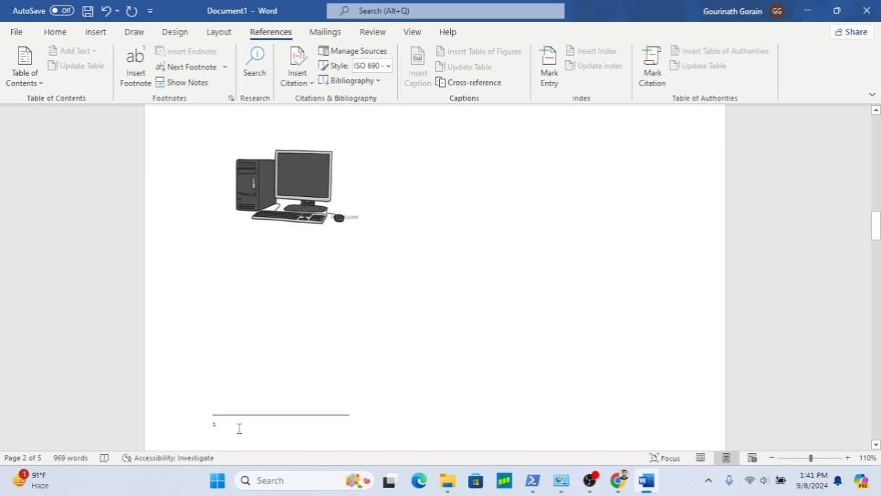
- Type Powerful - strong as the footnote text
scroll(413, 273, up, 10)
scroll(413, 274, up, 10)
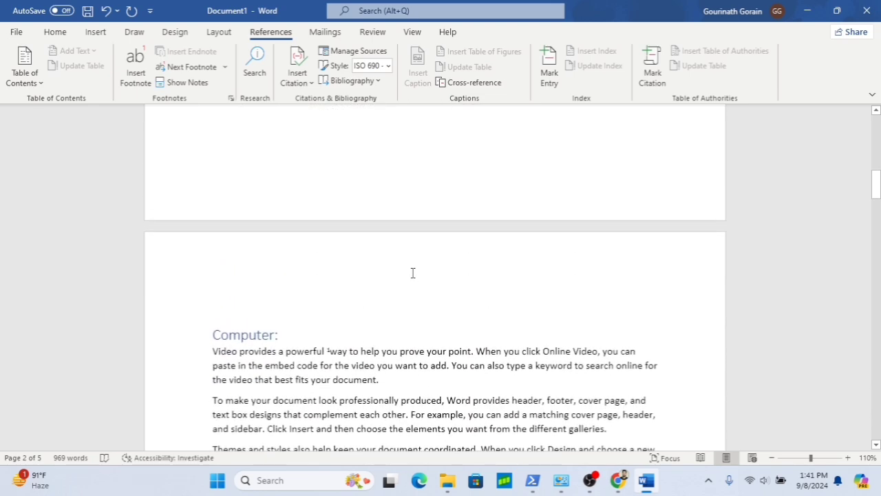
scroll(401, 390, down, 10)
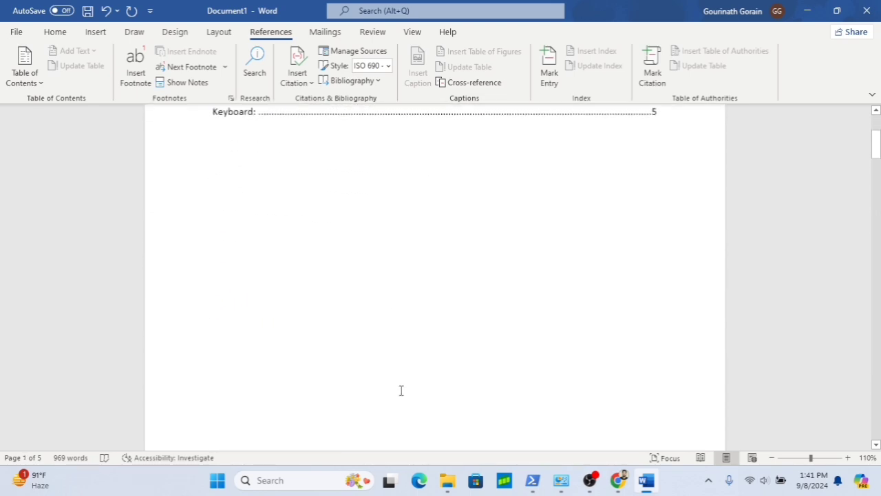
scroll(401, 390, down, 2)
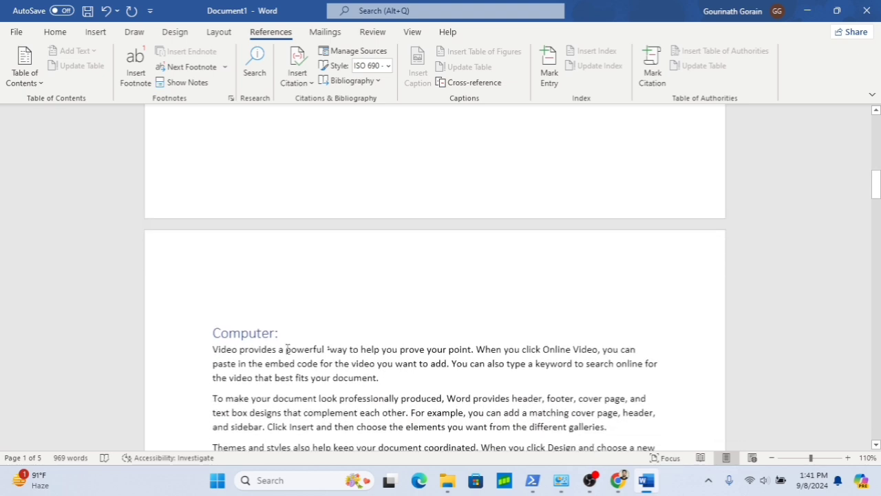
drag(287, 349, 300, 349)
drag(323, 349, 325, 349)
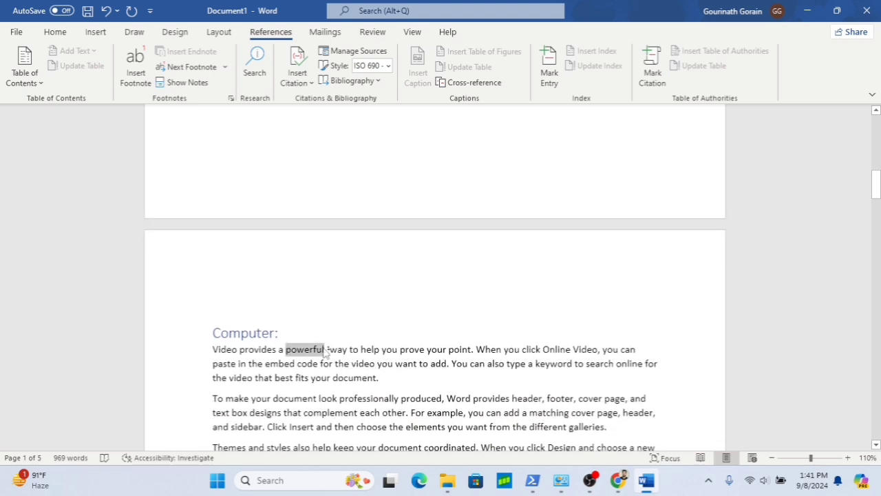
scroll(360, 314, down, 3)
scroll(359, 314, down, 20)
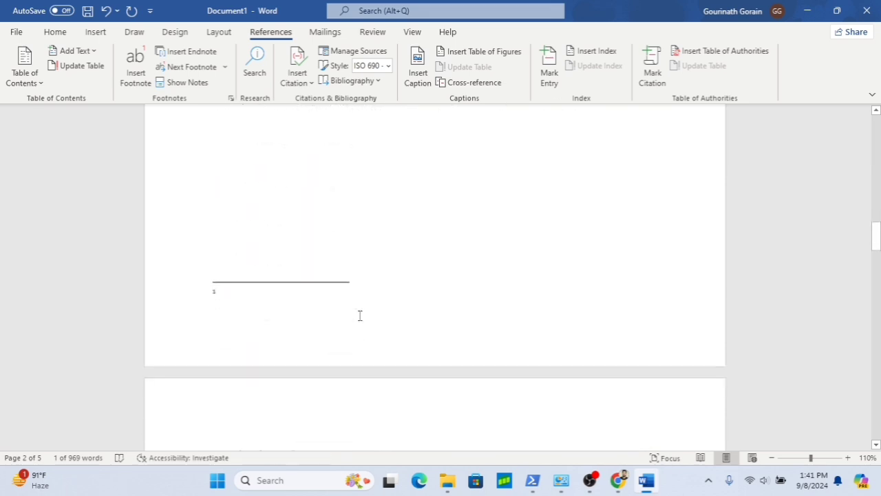
scroll(360, 315, up, 6)
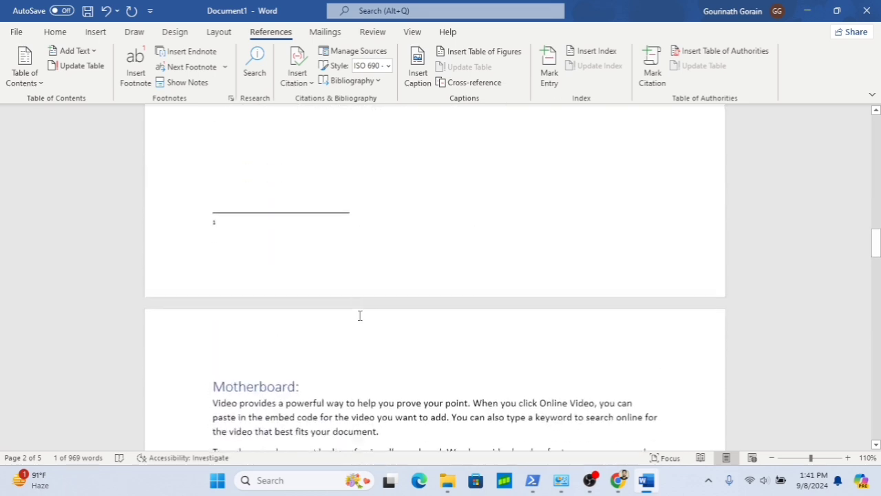
click(252, 251)
text(powerfu)
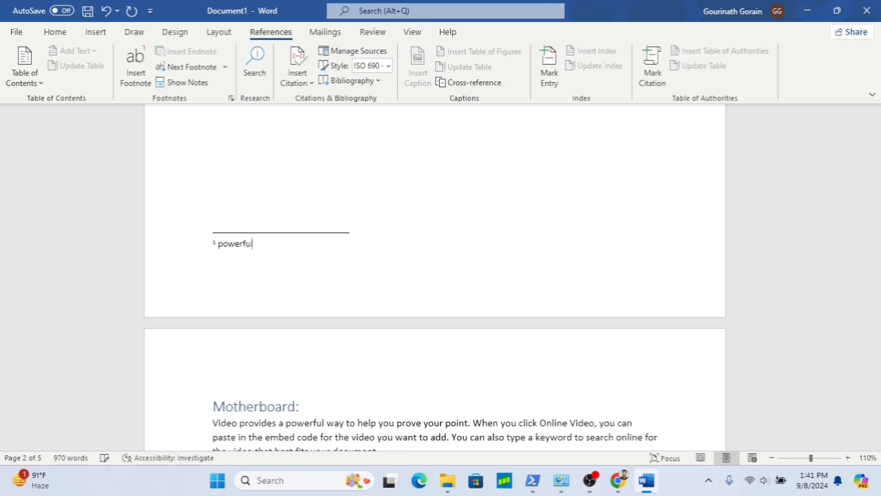
text(l)
key(BackSpace)
text(- stromg)
key(BackSpace)
key(BackSpace)
text(ng)
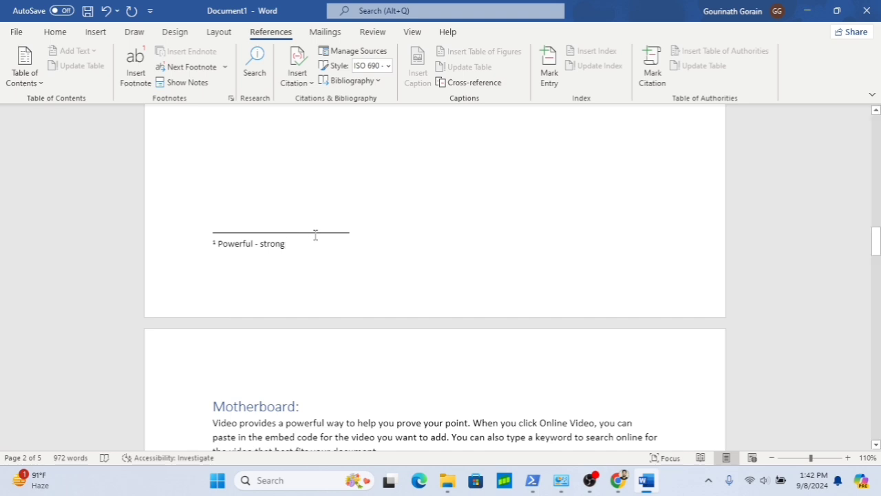
- Insert an endnote on the word document in the second paragraph of the Computer: section
scroll(315, 235, up, 5)
scroll(315, 235, up, 4)
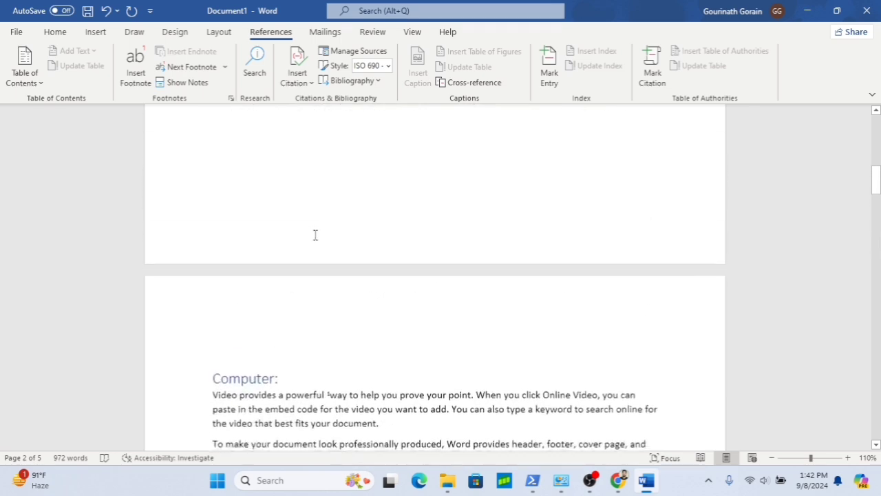
click(318, 302)
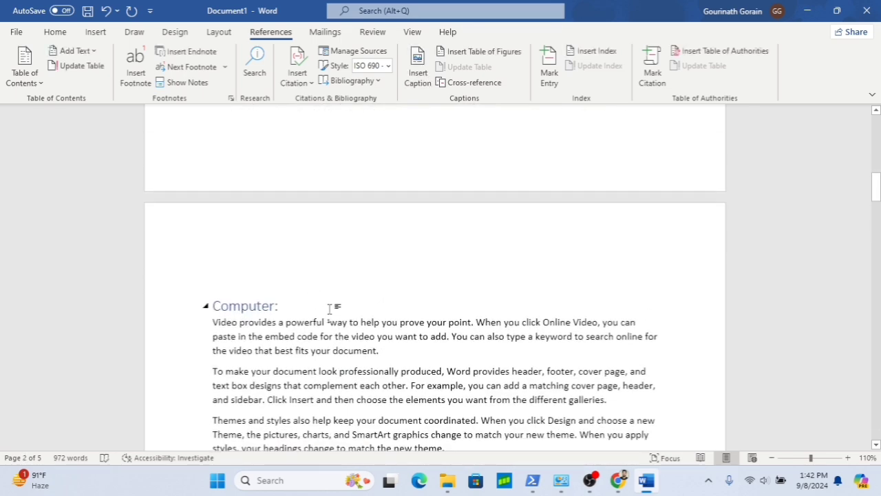
scroll(330, 308, down, 1)
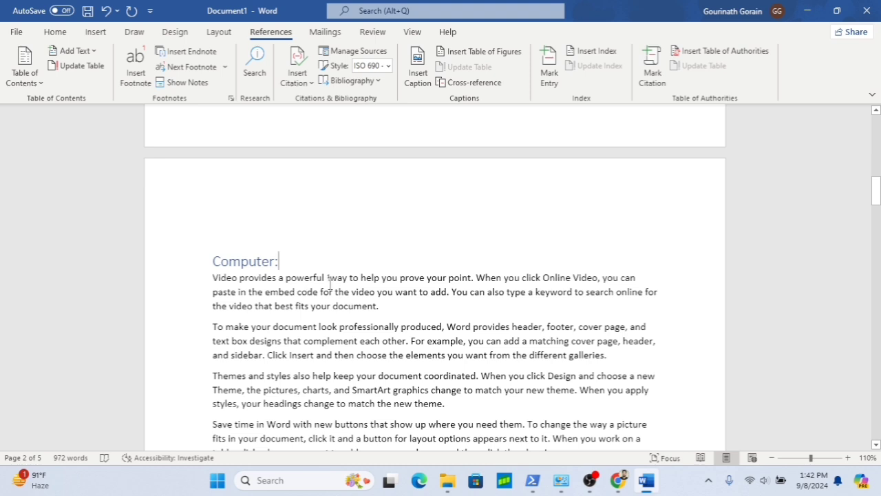
mouse_move(330, 279)
drag(276, 329, 315, 326)
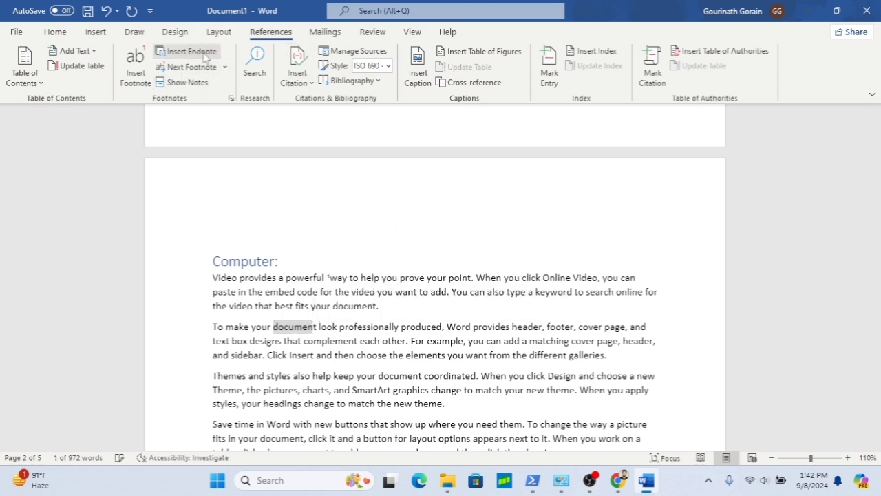
click(204, 55)
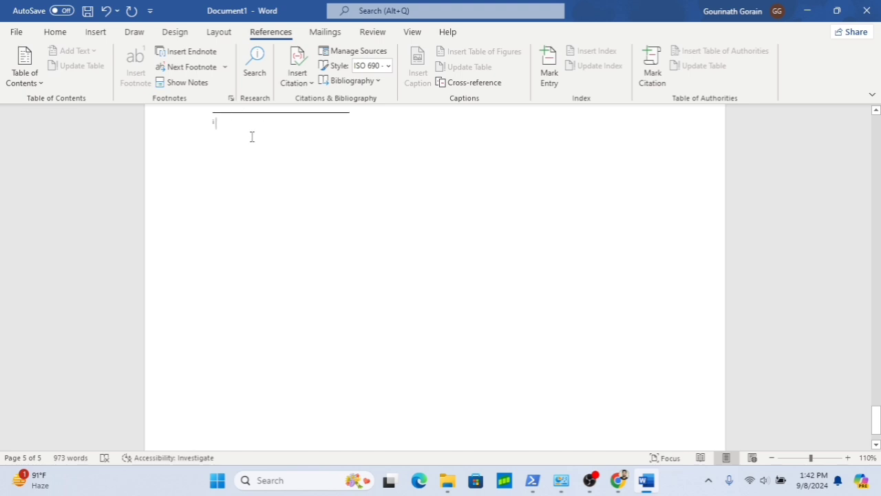
- Type Documents- file /folder as the endnote text, correcting its ending
scroll(252, 138, up, 4)
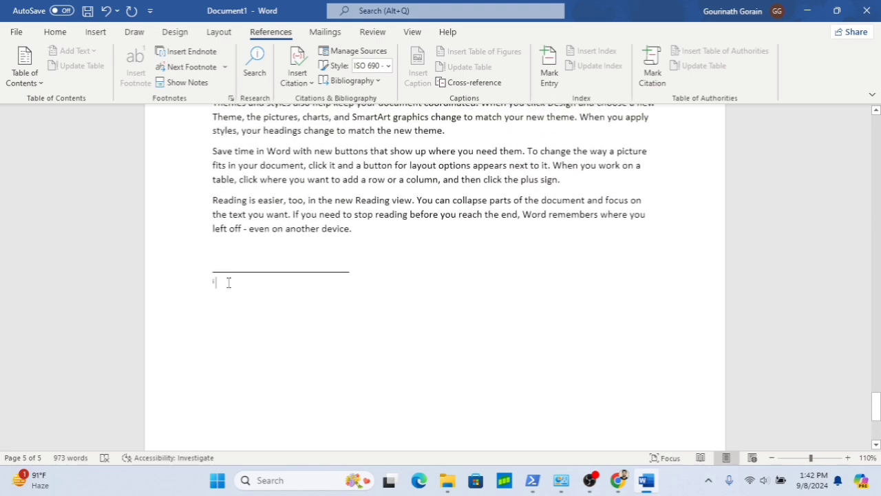
text(doc)
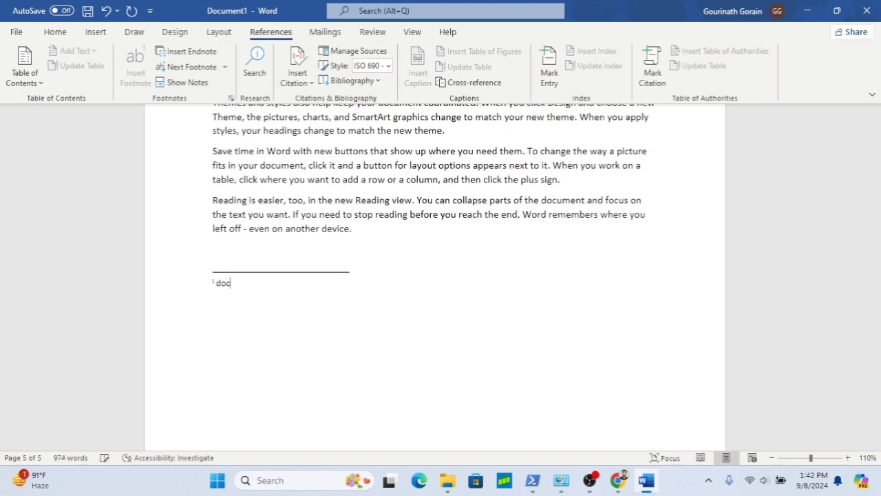
text(uments- file)
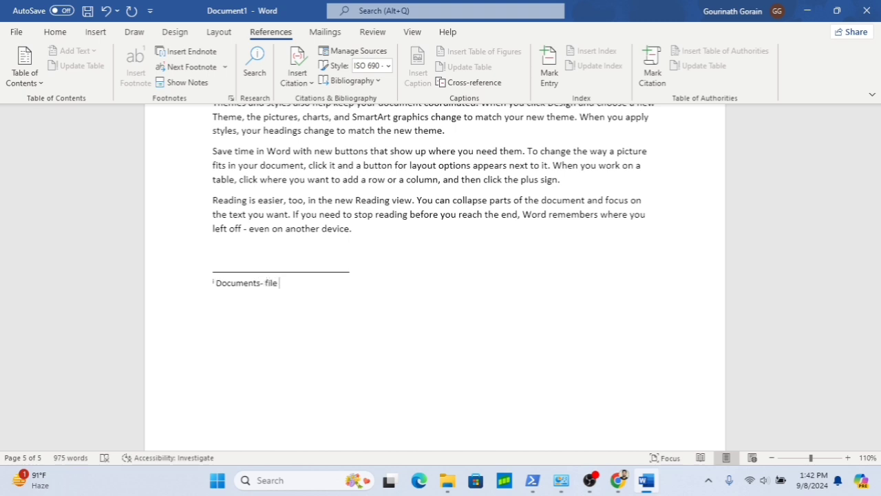
text(/)
text(d)
text(folder)
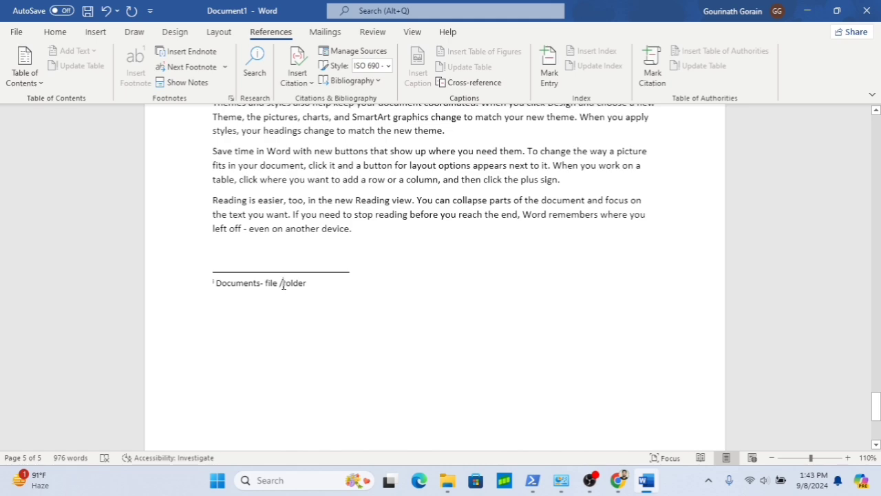
key(BackSpace)
key(BackSpace)
key(BackSpace)
key(BackSpace)
key(BackSpace)
key(BackSpace)
key(BackSpace)
scroll(407, 236, down, 3)
scroll(409, 235, up, 10)
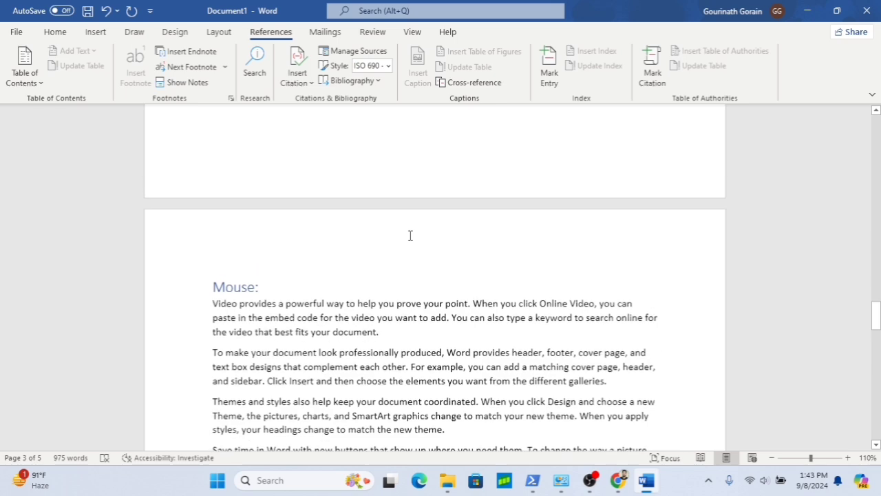
scroll(409, 236, up, 10)
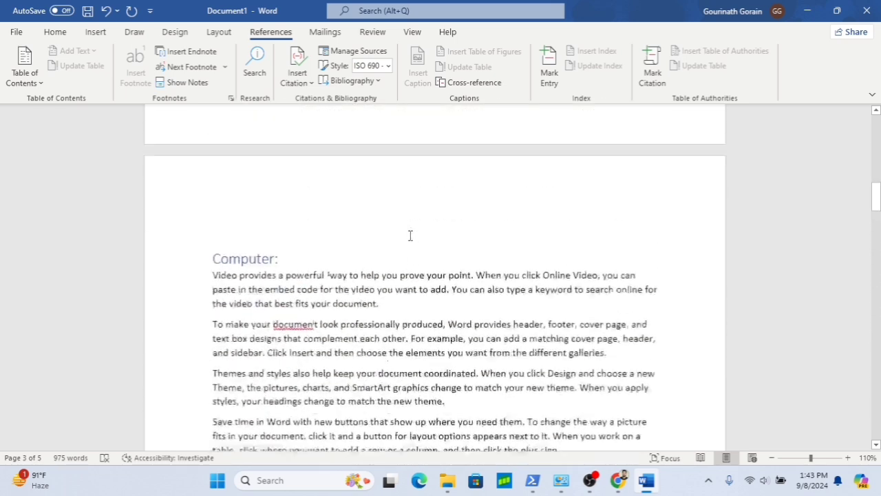
scroll(410, 235, down, 5)
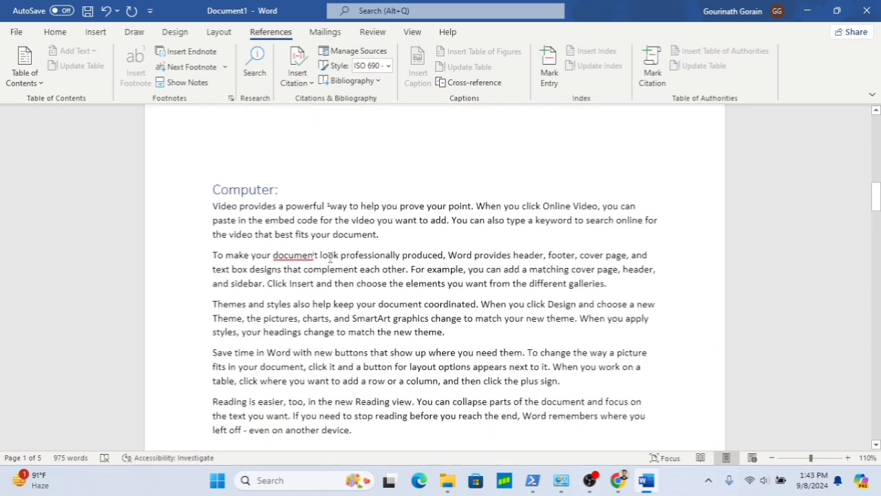
mouse_move(320, 254)
mouse_move(339, 205)
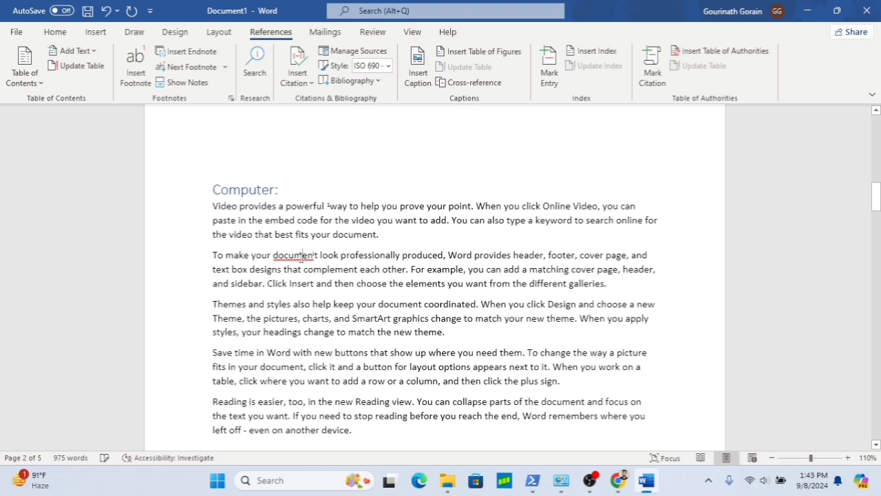
click(139, 78)
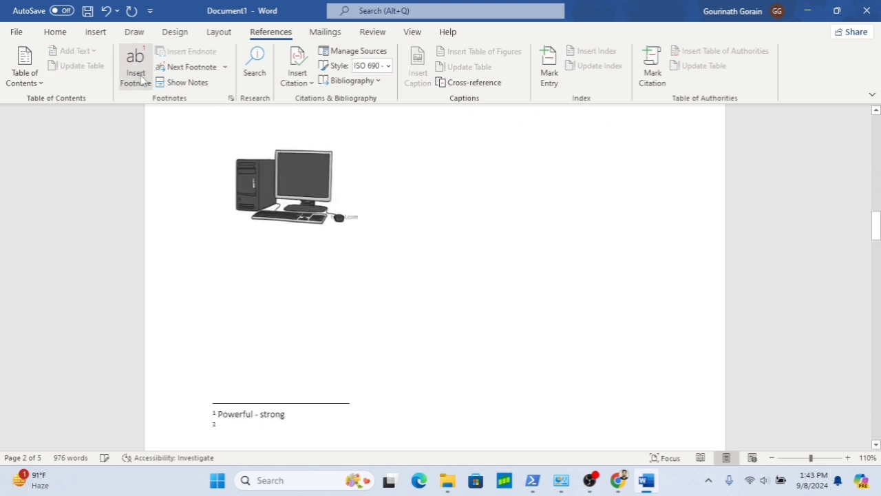
click(296, 262)
scroll(296, 263, up, 1)
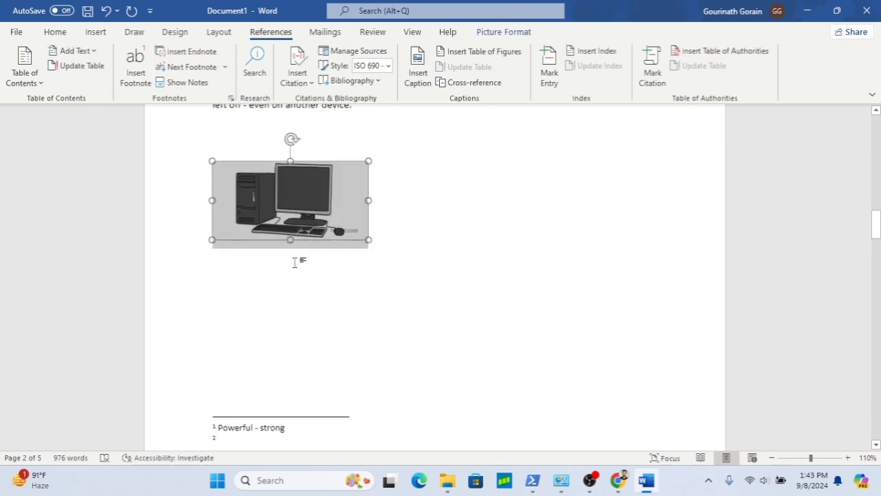
scroll(296, 264, up, 10)
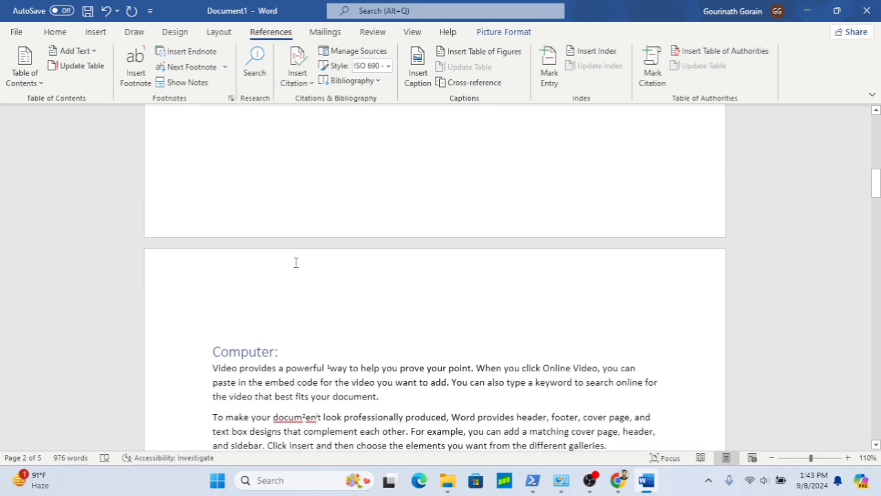
scroll(293, 301, down, 10)
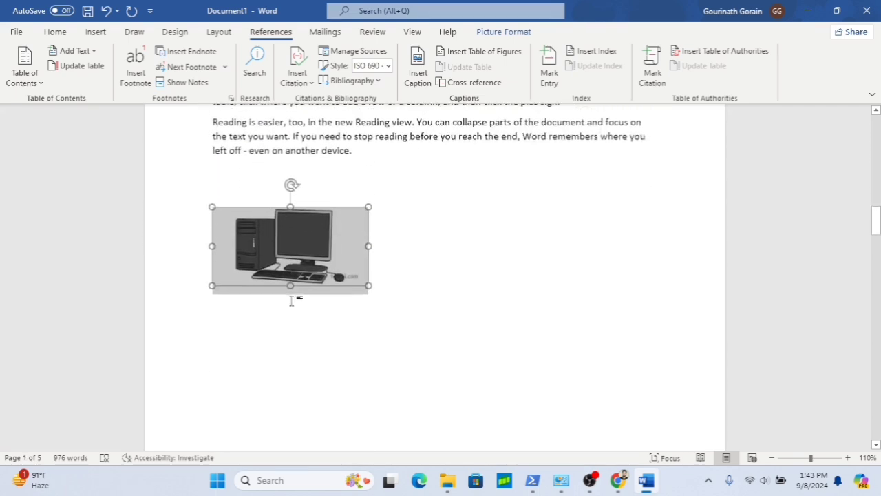
right_click(293, 300)
click(190, 51)
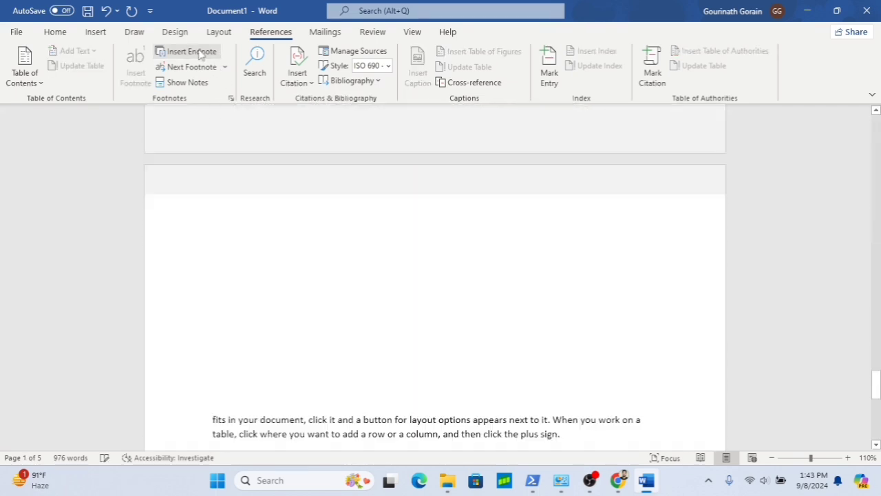
- Scroll through the pages to review the footnotes and endnotes added so far
scroll(294, 204, up, 3)
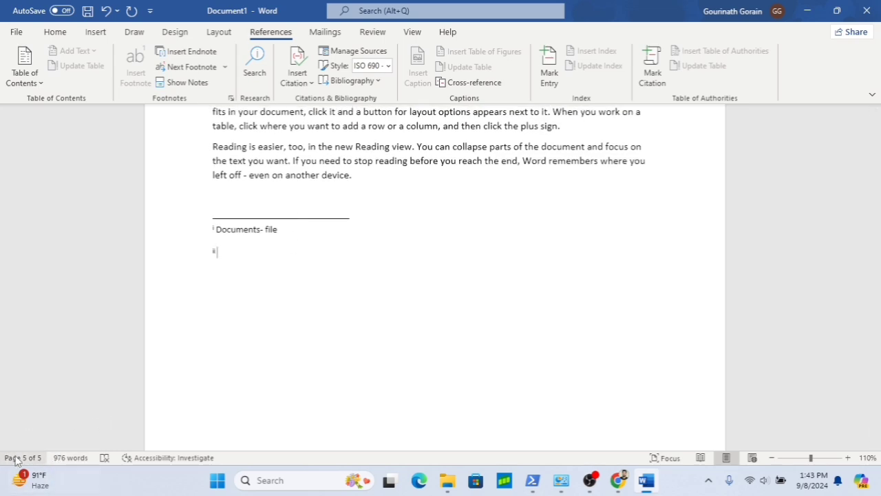
scroll(248, 251, up, 10)
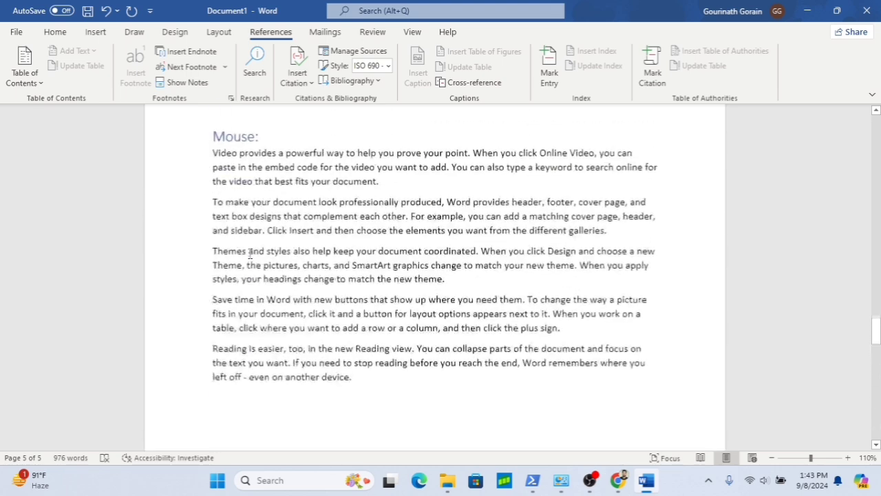
scroll(250, 254, up, 5)
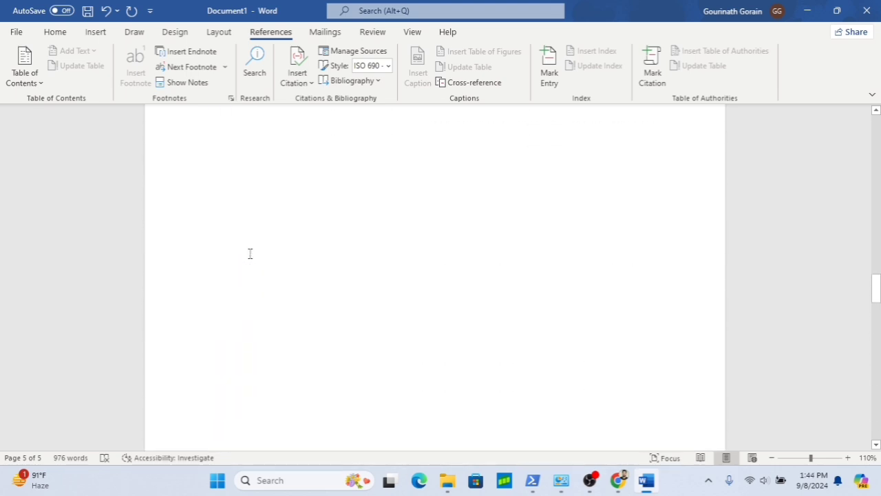
scroll(250, 253, up, 10)
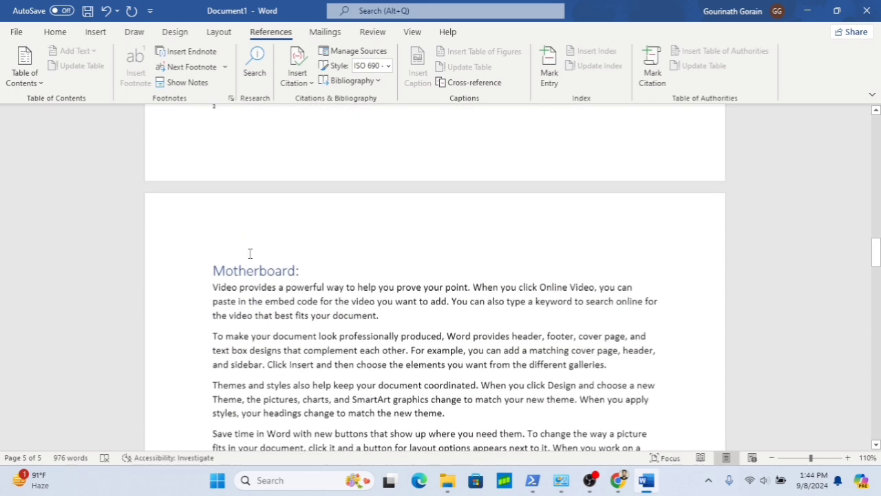
scroll(250, 253, up, 8)
scroll(250, 253, down, 2)
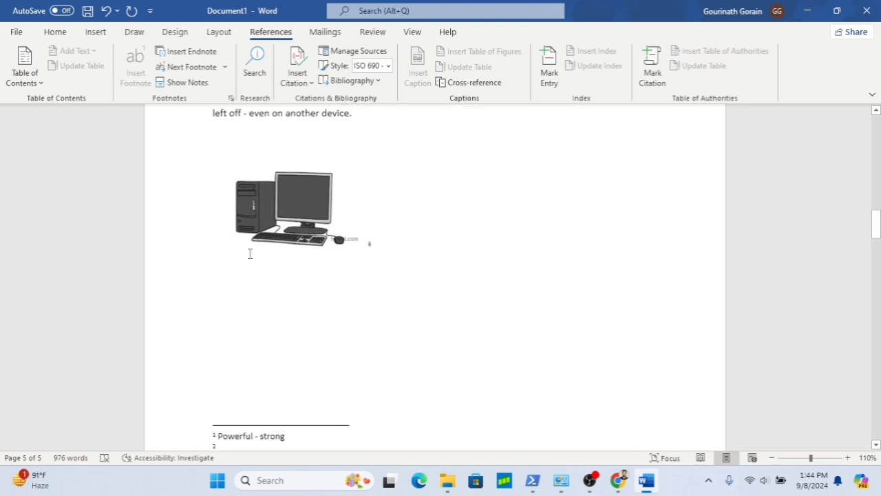
scroll(250, 253, down, 1)
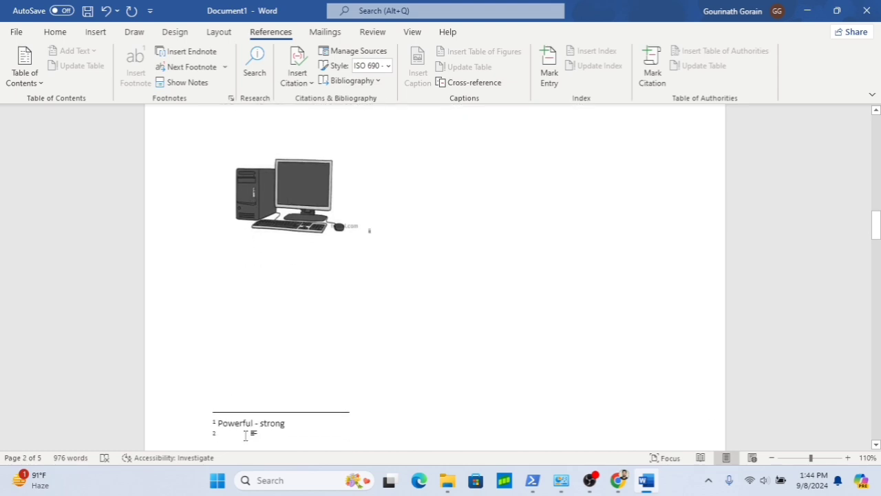
scroll(371, 323, up, 6)
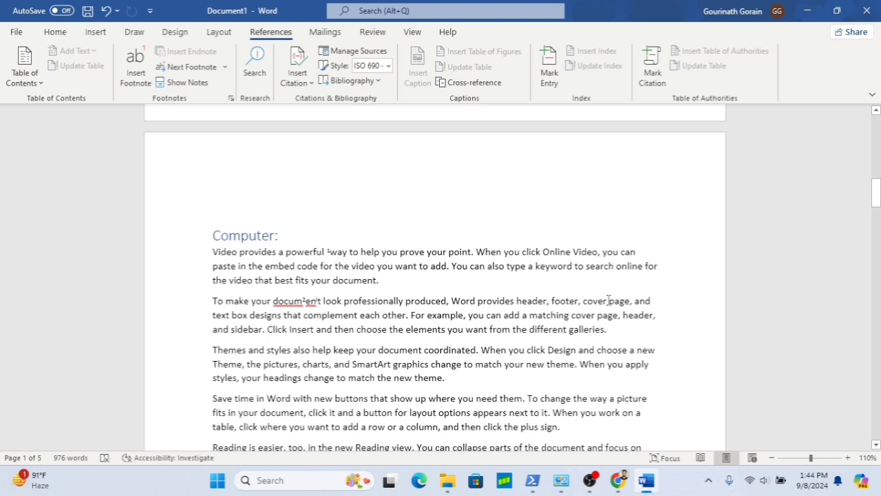
- Insert a footnote on the words cover page in the second paragraph of the Computer: section
drag(584, 301, 630, 301)
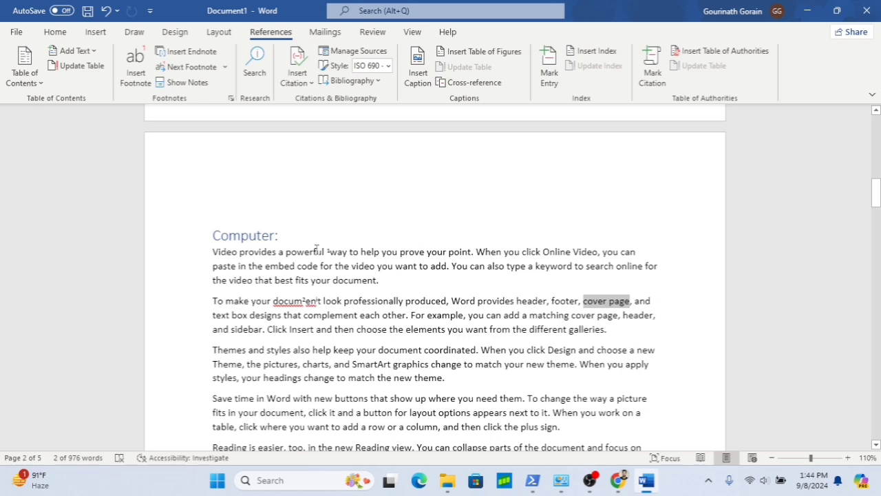
scroll(315, 249, down, 5)
key(ctrl+alt+f)
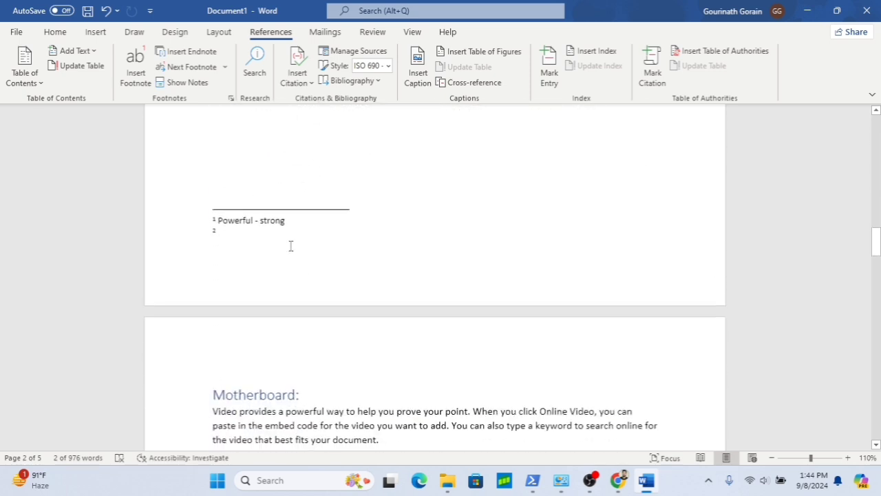
- Type Cover page – additional page as the footnote text, correcting the spacing in Cover page
text(co)
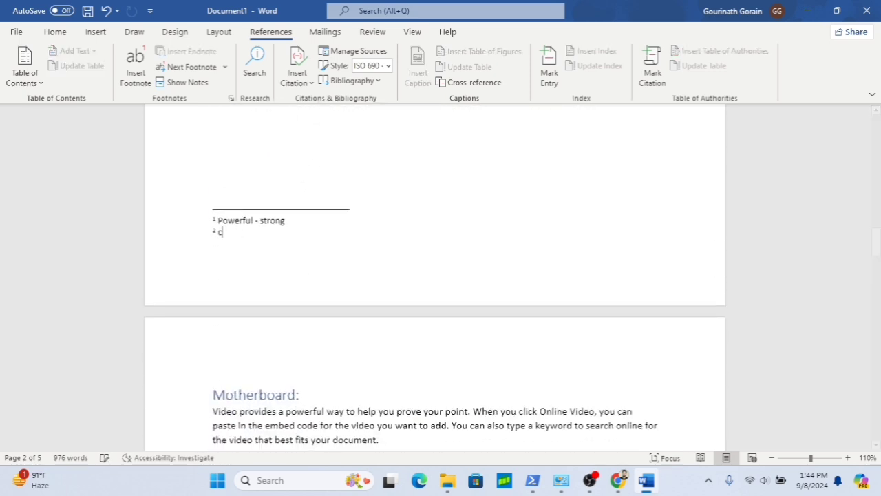
text(cverpage - a)
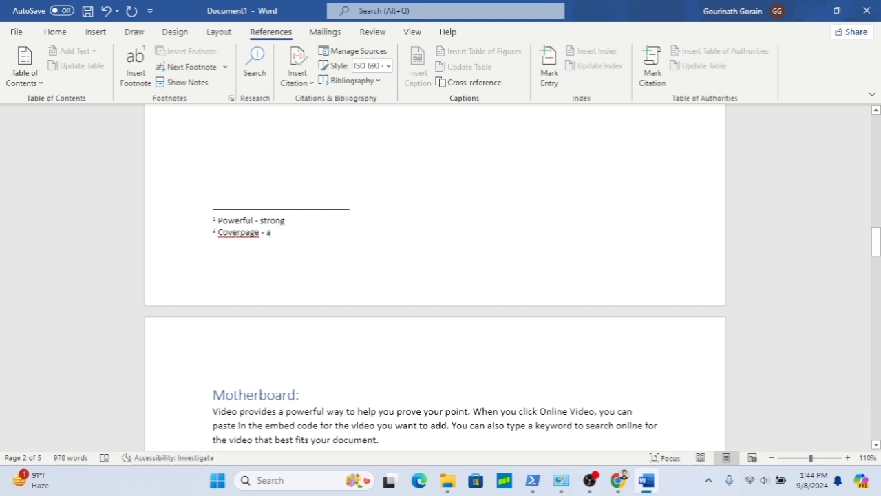
text(dd)
key(BackSpace)
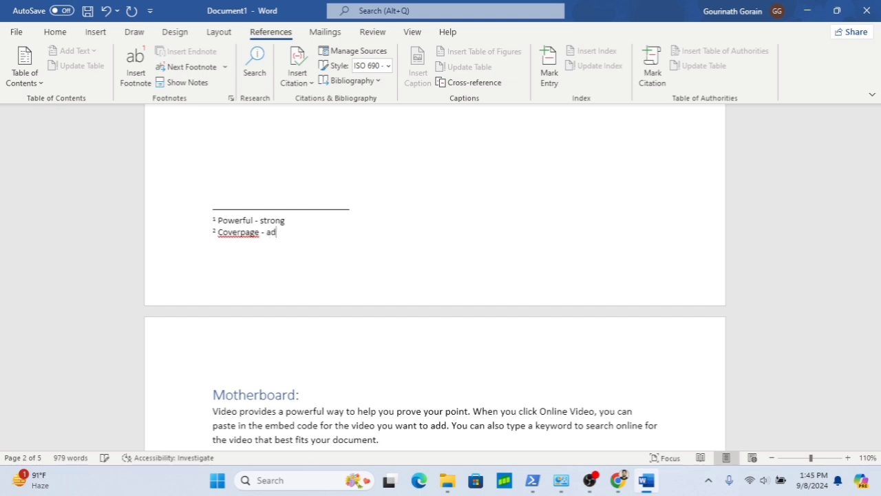
text(ditional page)
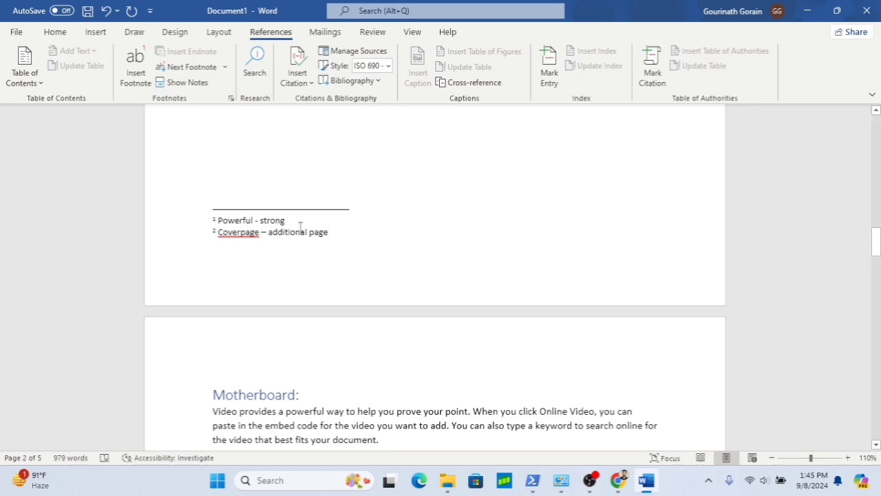
click(240, 232)
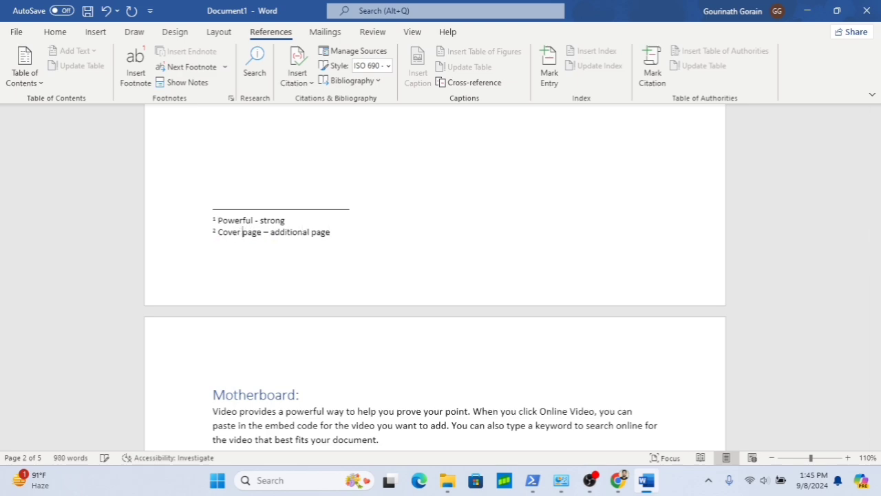
scroll(345, 209, up, 10)
scroll(346, 211, up, 2)
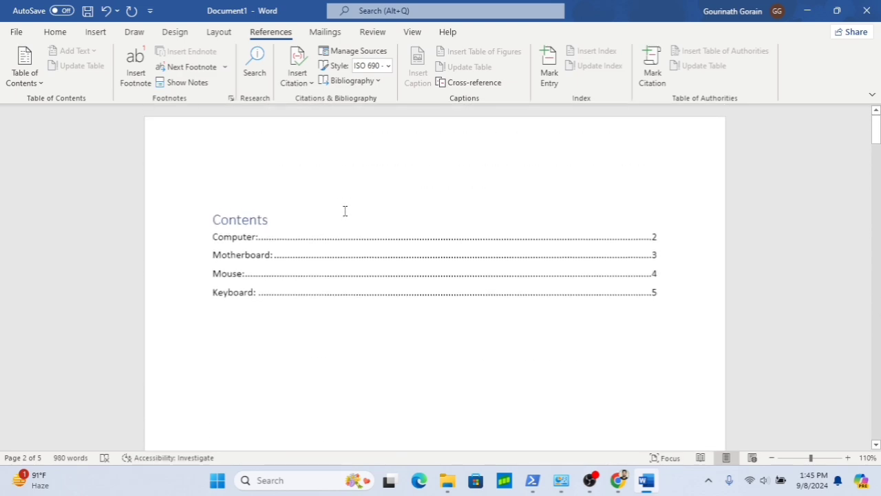
scroll(345, 211, down, 5)
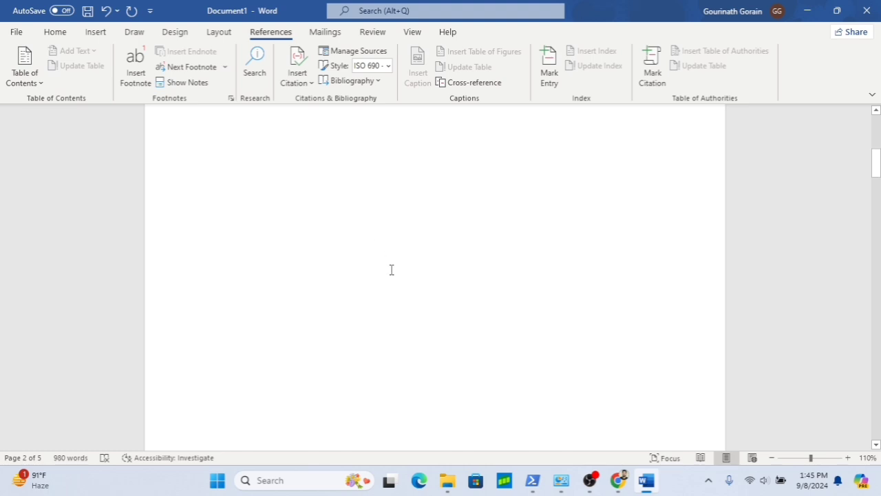
scroll(391, 269, down, 5)
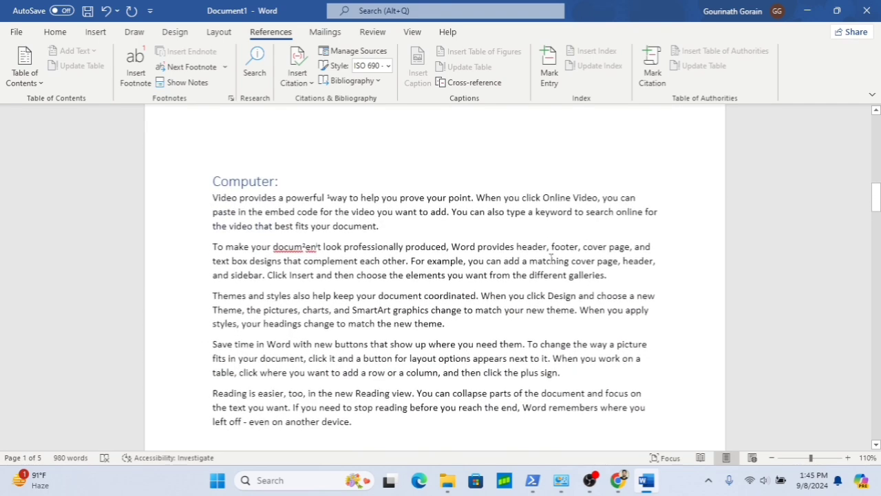
click(574, 295)
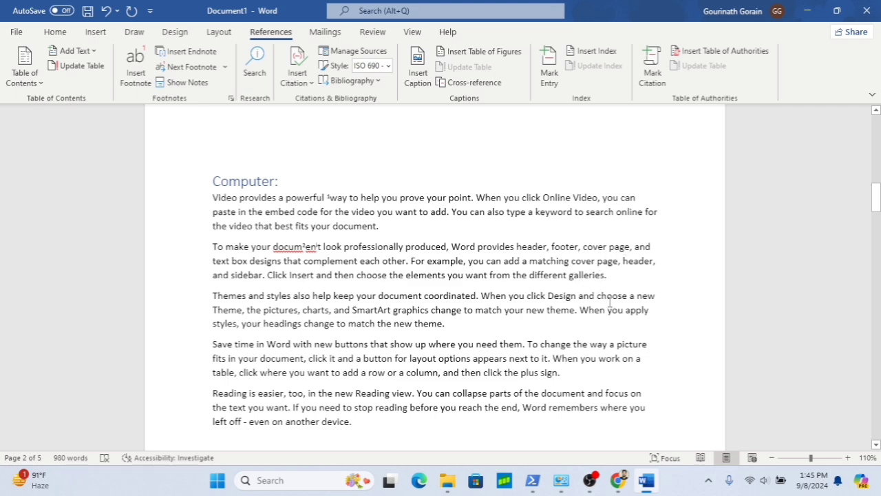
scroll(473, 378, down, 1)
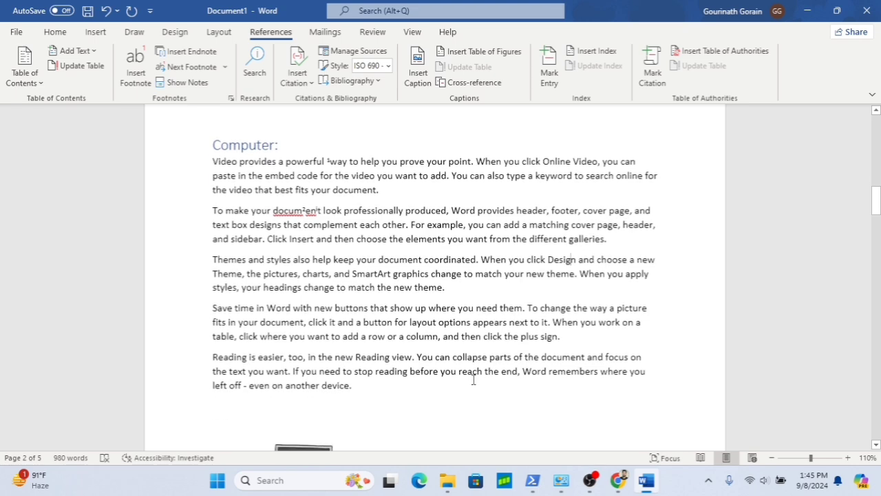
scroll(473, 378, up, 10)
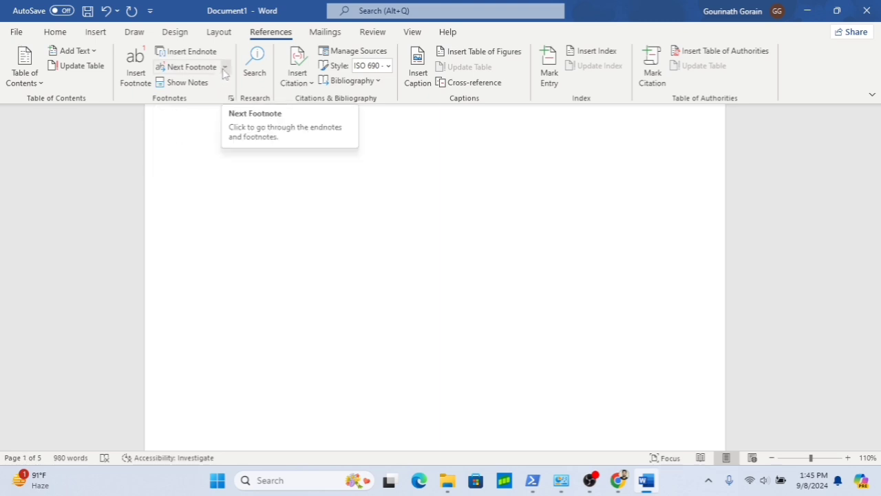
- Jump to the previous footnote reference in the document
click(224, 69)
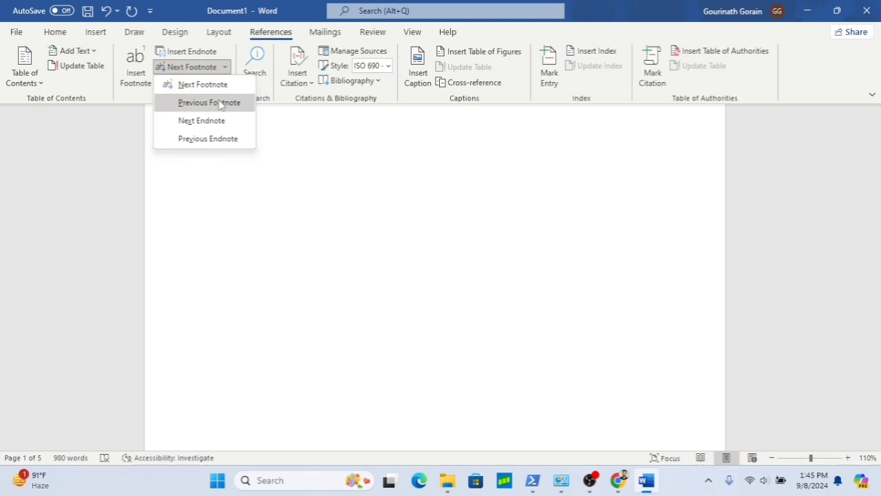
click(220, 103)
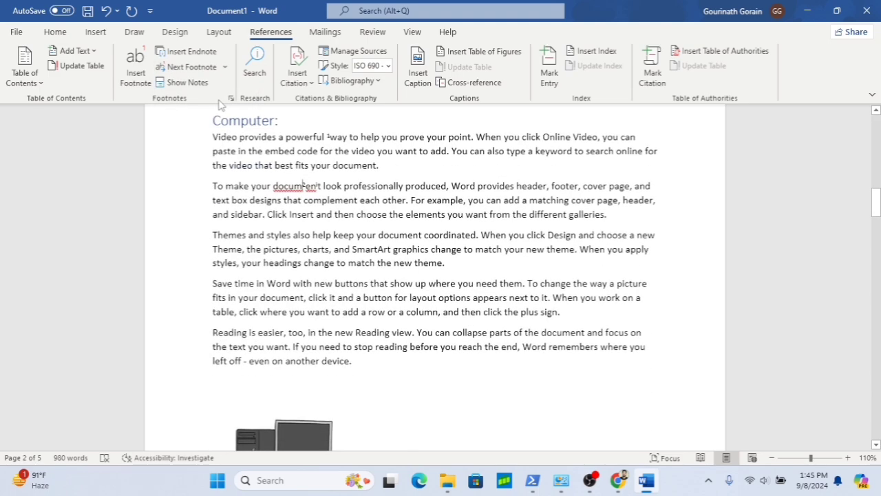
mouse_move(308, 187)
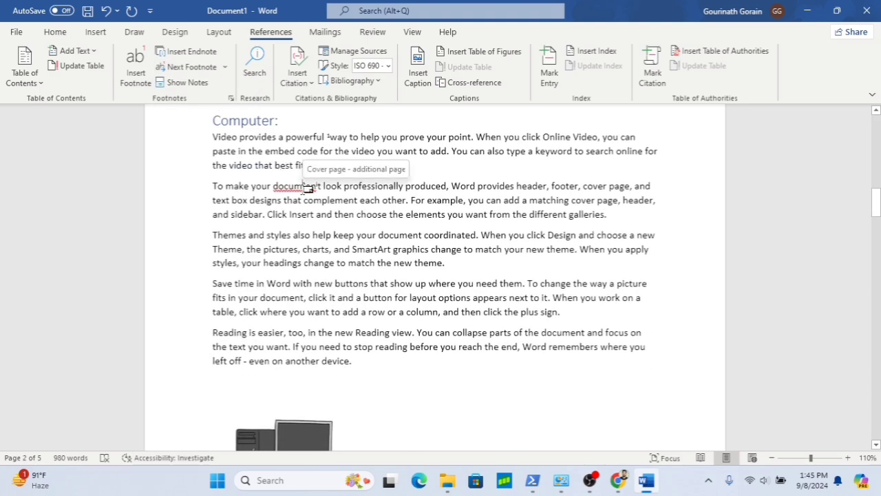
- Jump to the next endnote reference, then back to the previous endnote
click(224, 67)
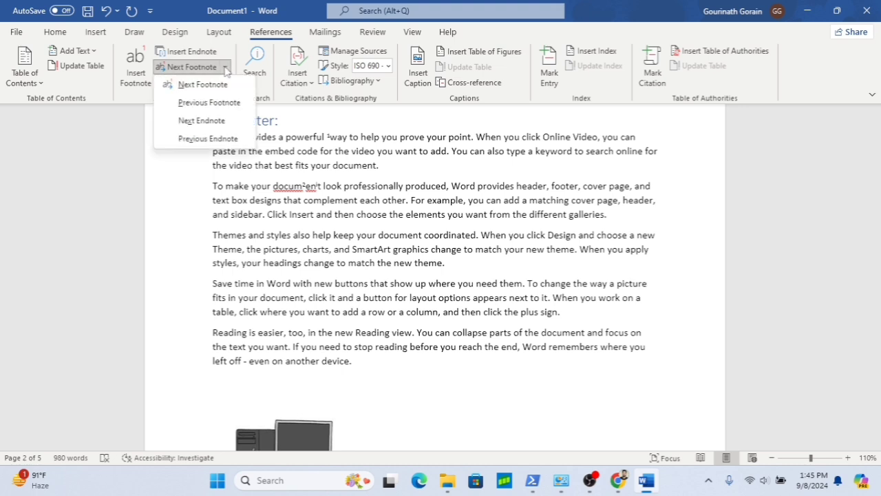
click(227, 122)
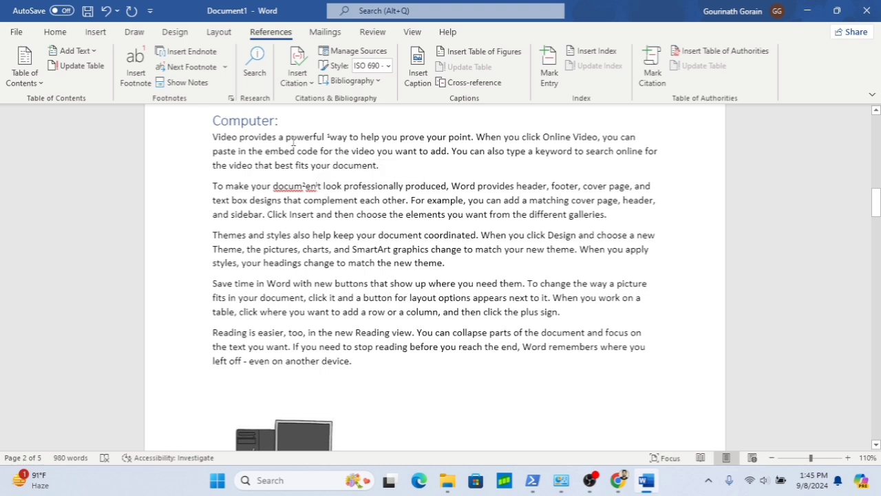
click(223, 68)
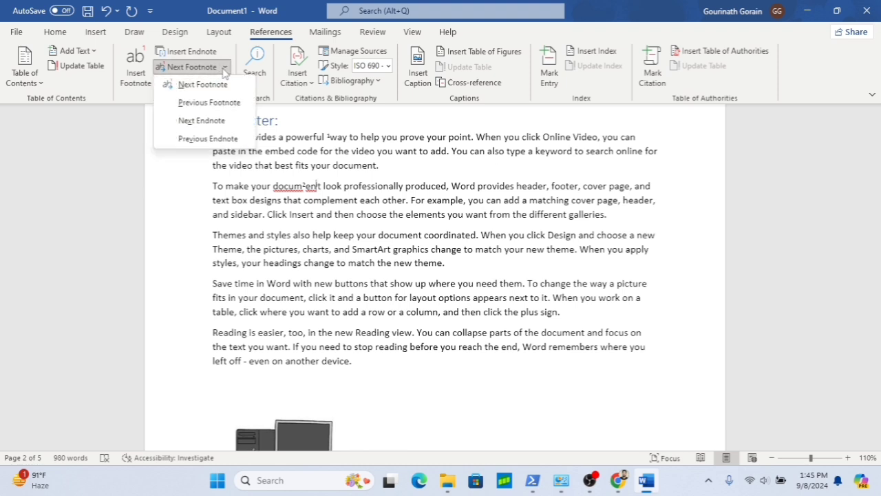
click(209, 140)
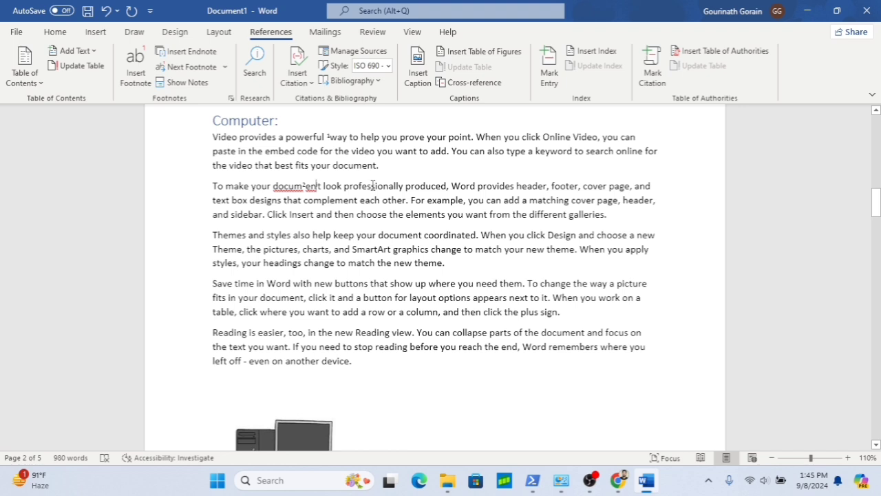
- Show the footnote area for the Computer section's notes, then return to the reference in the text
scroll(400, 180, up, 1)
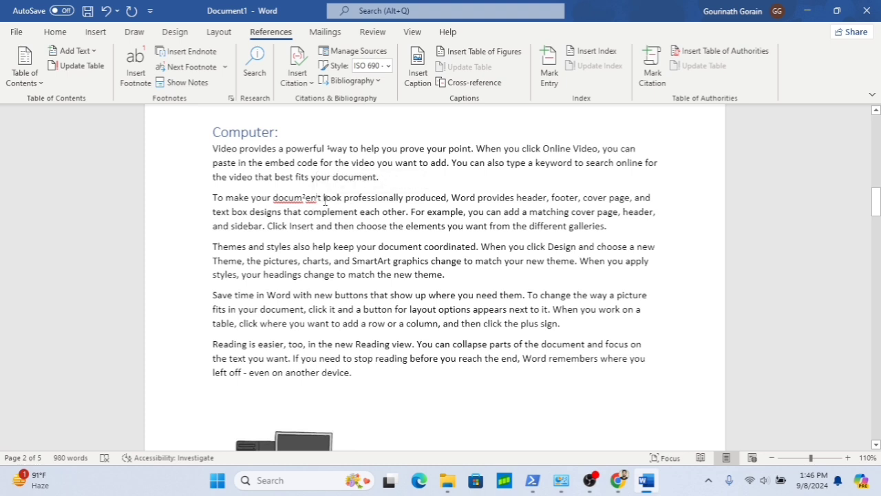
click(587, 198)
click(184, 83)
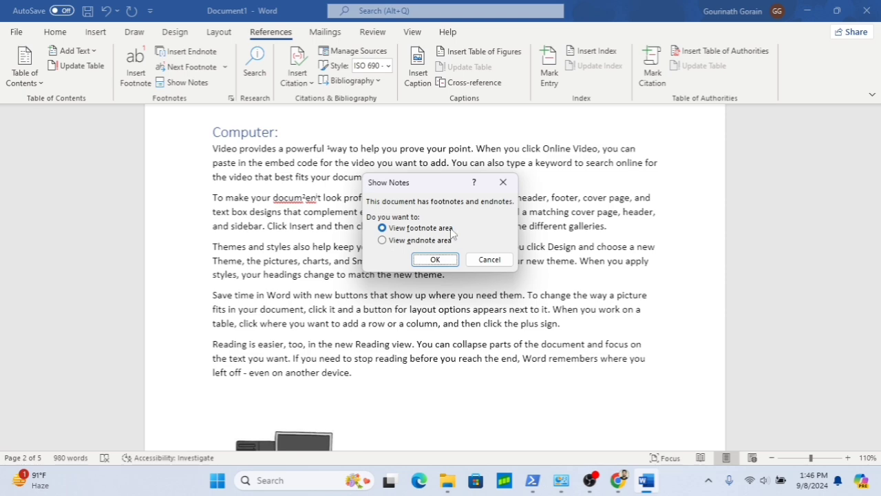
click(439, 259)
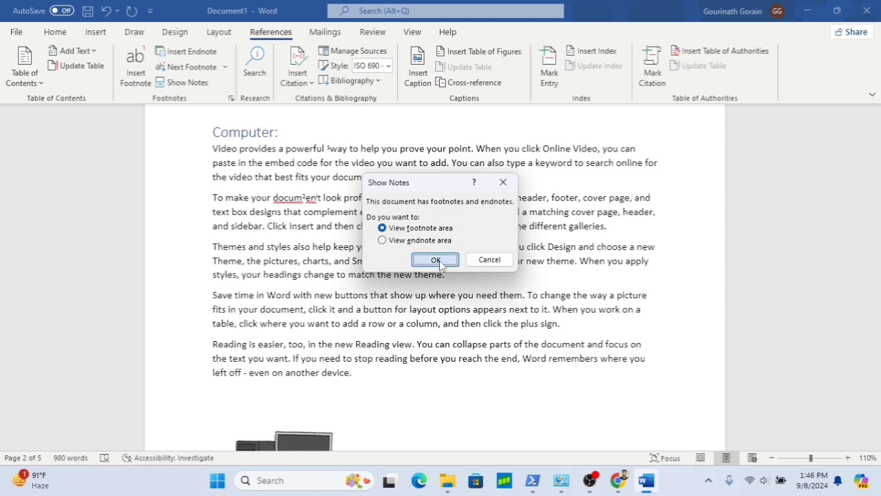
scroll(254, 246, up, 3)
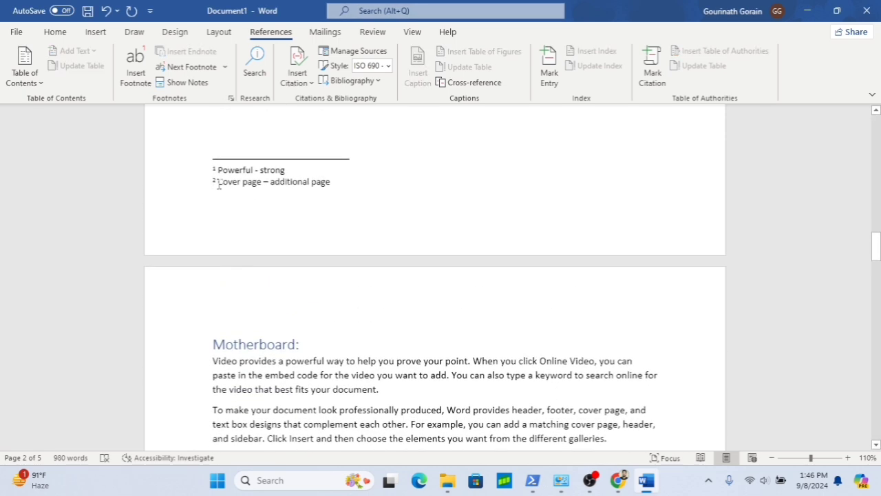
click(203, 86)
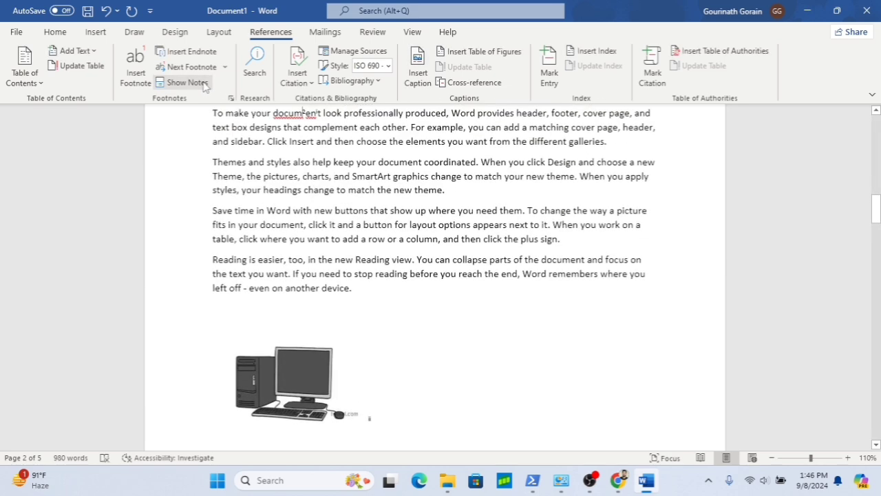
- Use Show Notes to display the endnote area instead of the footnotes
click(203, 85)
click(416, 241)
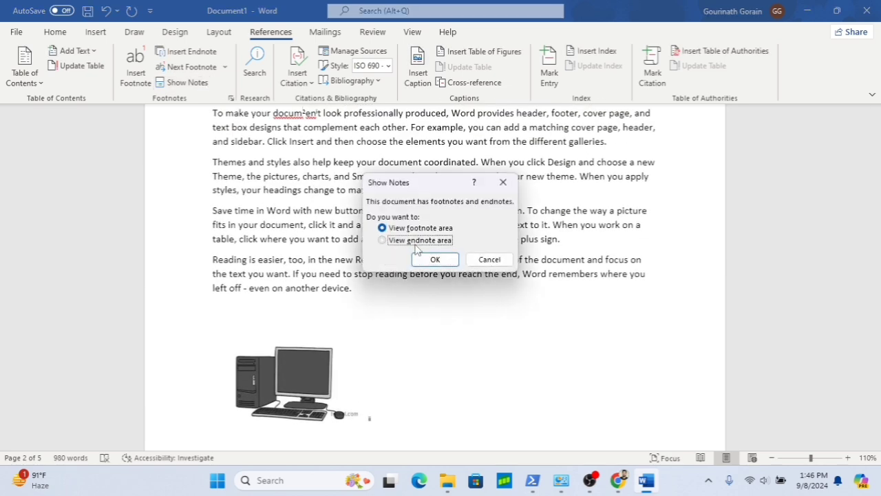
click(435, 259)
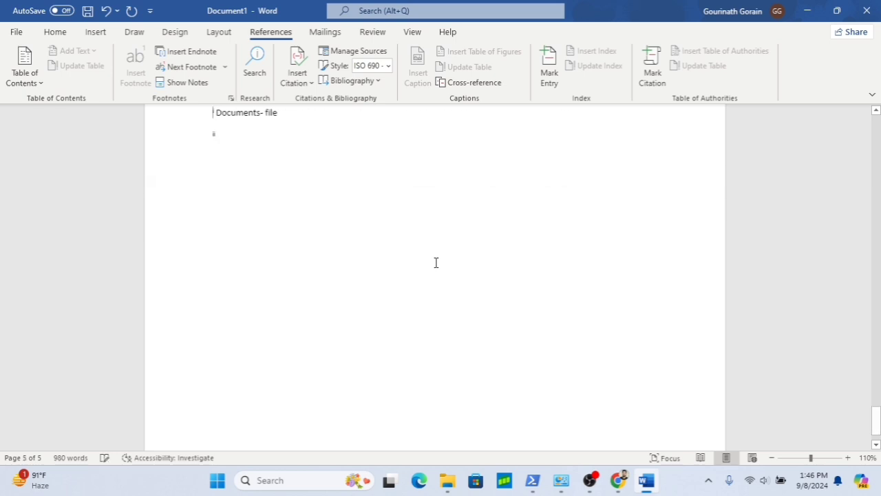
- Start adding a new Book source citation on the empty line above the Contents heading
scroll(291, 247, up, 3)
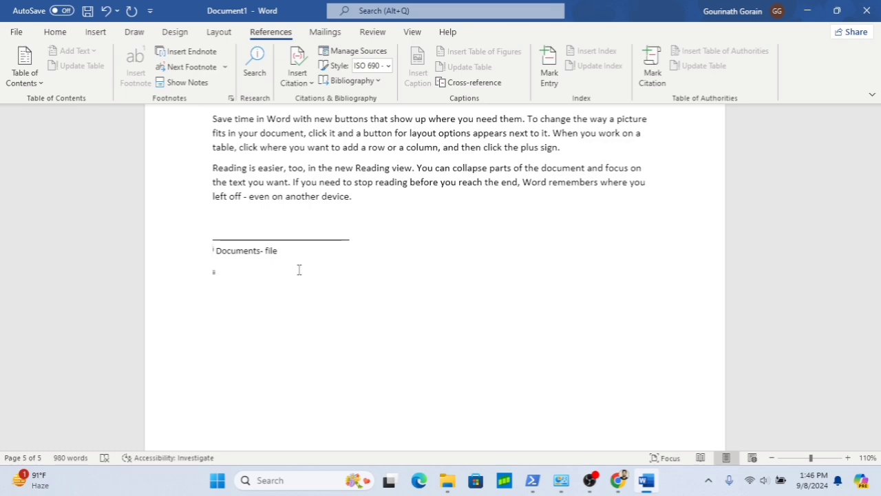
scroll(425, 216, down, 2)
scroll(425, 216, up, 10)
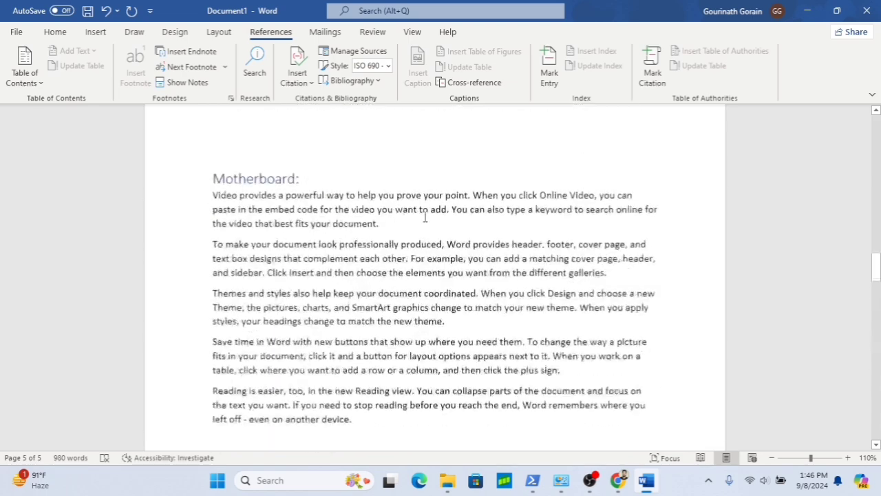
scroll(425, 216, up, 10)
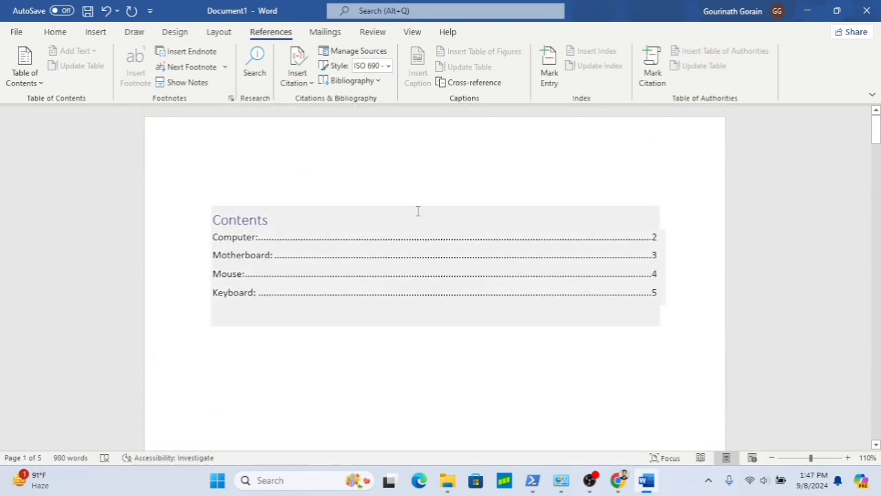
click(377, 181)
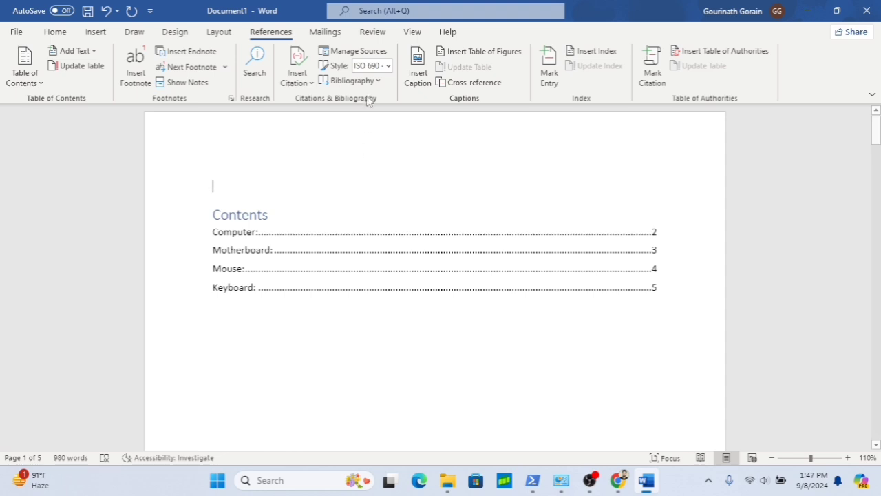
click(307, 83)
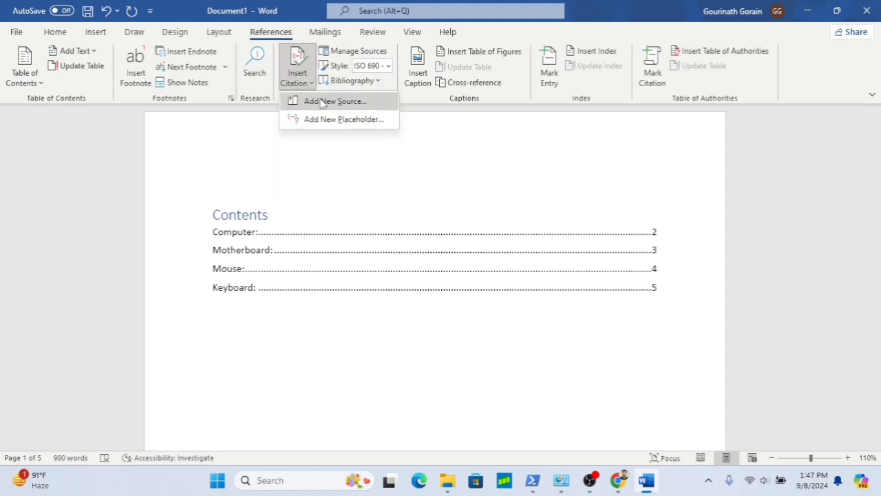
click(321, 102)
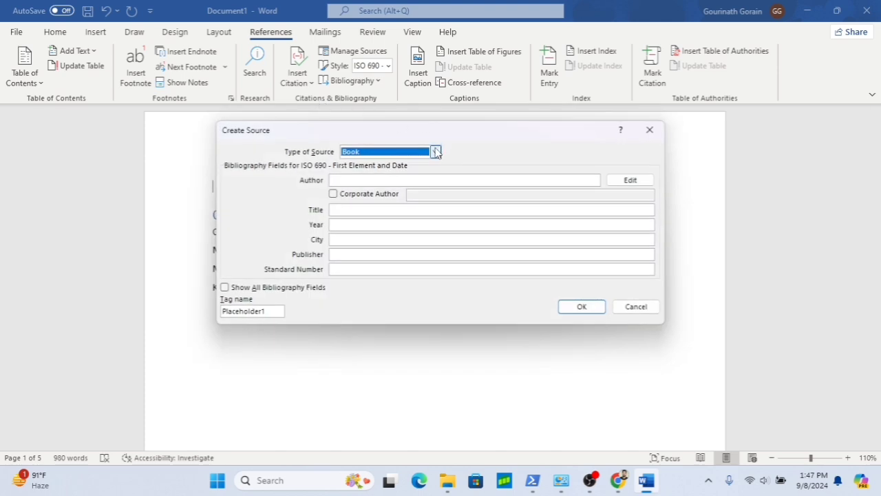
click(436, 151)
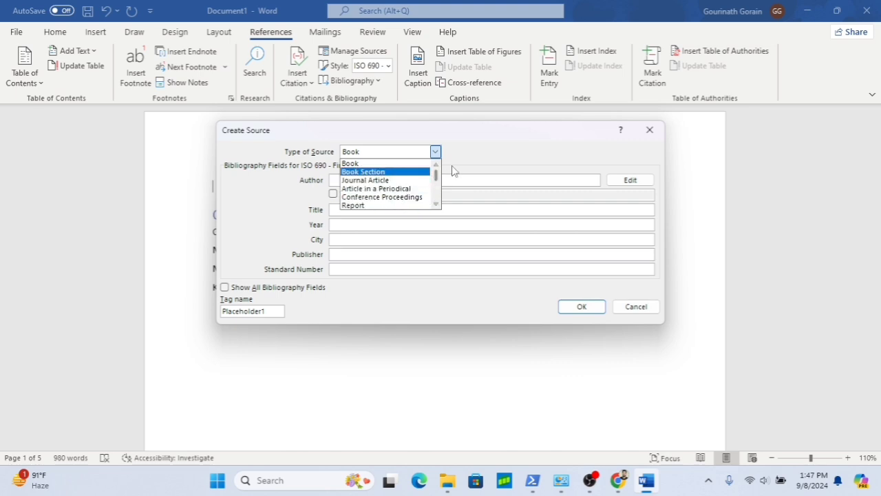
click(359, 164)
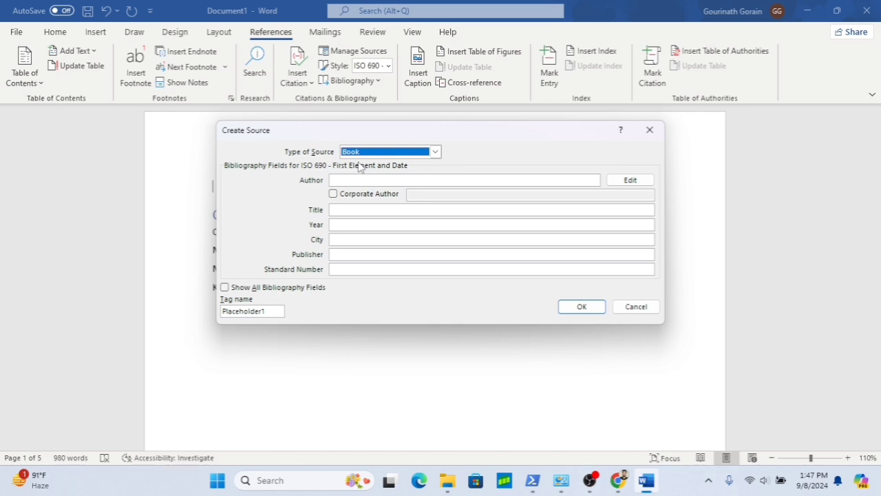
- Enter the author's name and the title Computer Fundamental for the new source
click(356, 180)
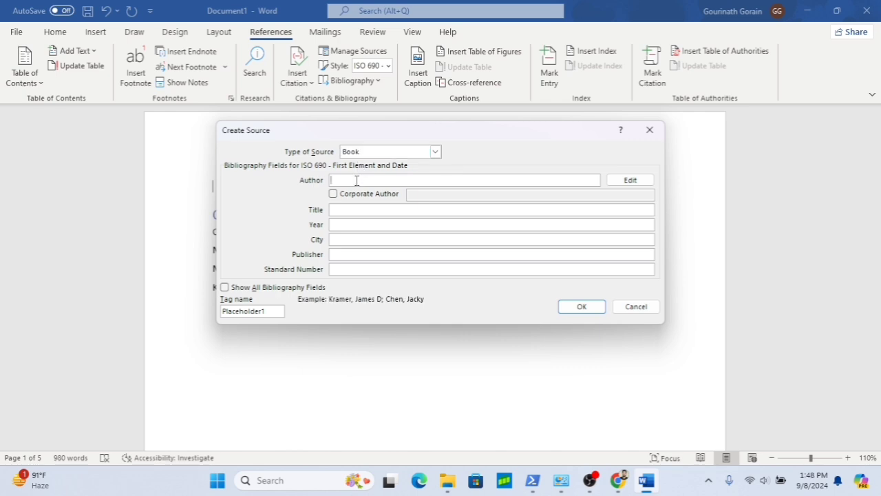
text(Gourinath)
click(338, 208)
text(C)
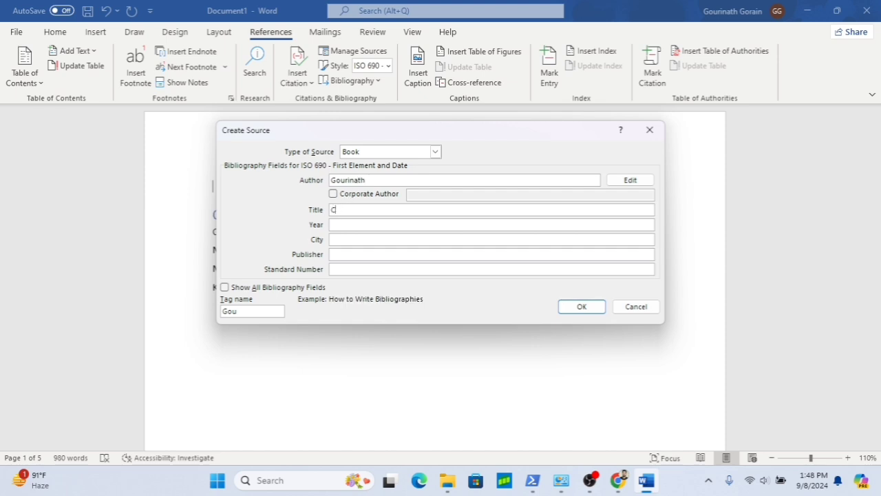
text(ompp)
key(BackSpace)
key(BackSpace)
text(puter)
text( Expe)
text(rt)
key(BackSpace)
key(BackSpace)
key(BackSpace)
key(BackSpace)
key(BackSpace)
key(BackSpace)
text(F)
text(ndamental)
- Fill in year 2024, city Purulia and publisher XYZ, and confirm the new source
click(394, 224)
text(200)
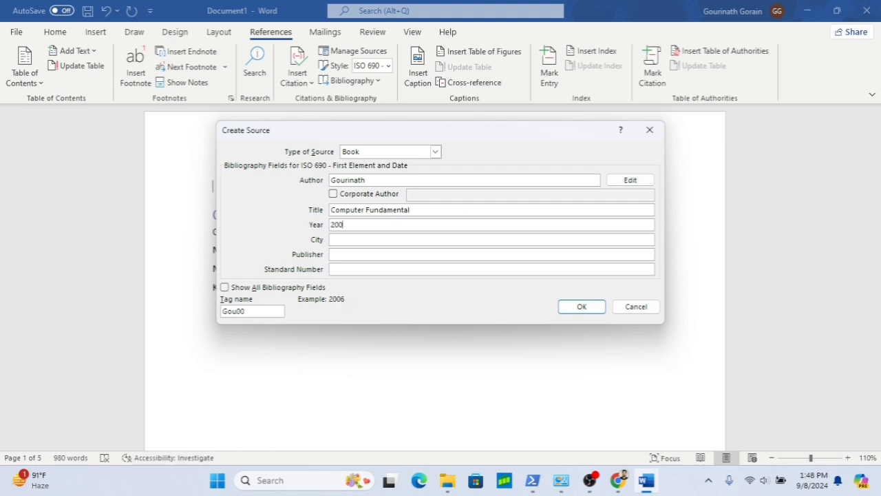
key(BackSpace)
text(24)
click(396, 242)
text(Purulia)
click(415, 254)
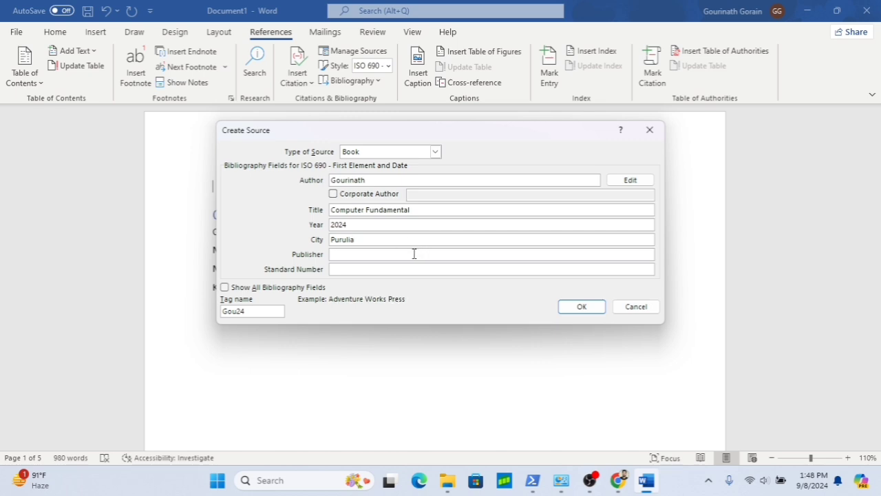
text(XYG)
key(BackSpace)
text(z)
key(BackSpace)
text(Z)
click(582, 309)
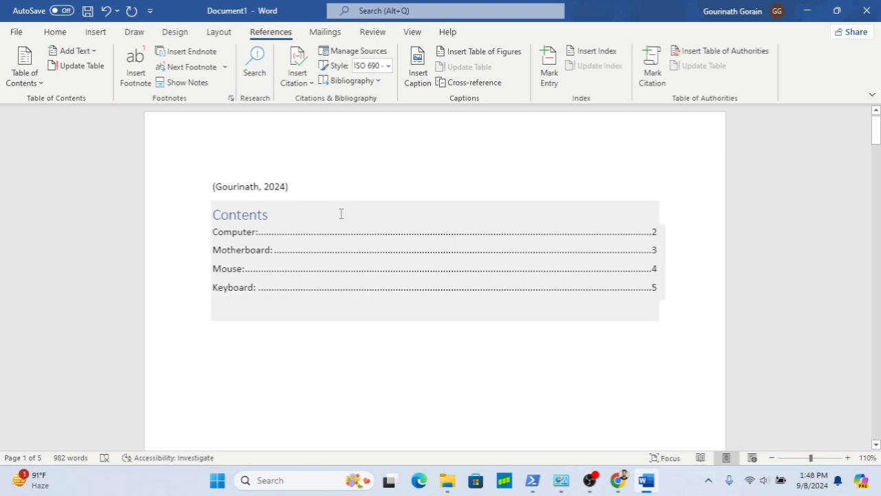
- Delete the inserted citation from above the Contents heading
key(BackSpace)
key(BackSpace)
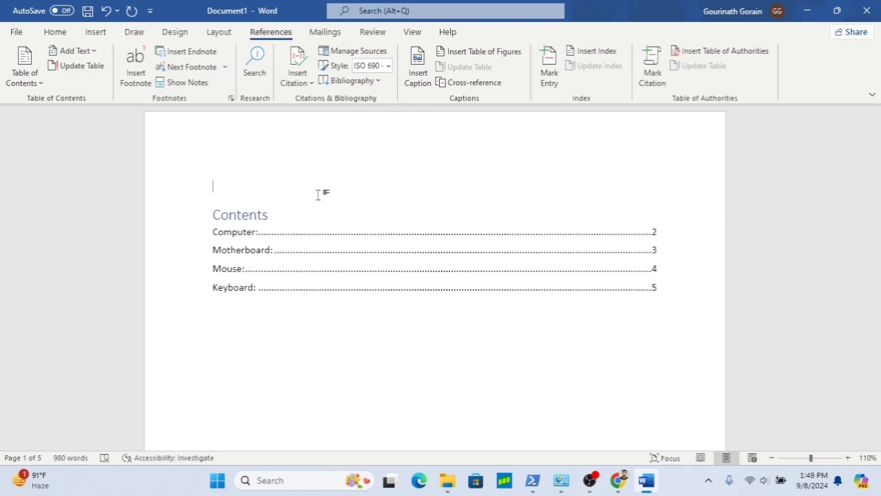
- Scroll through the last pages to examine the endnote area at the end of the document
scroll(318, 195, down, 15)
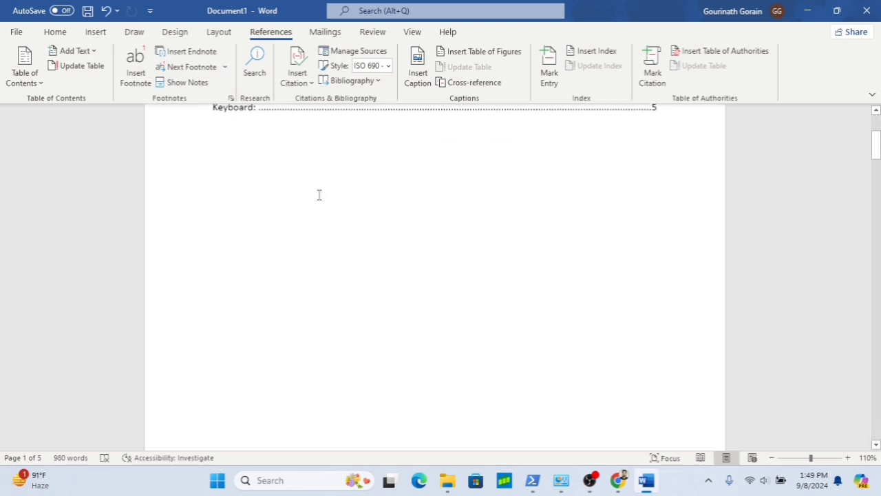
scroll(319, 194, up, 5)
scroll(318, 195, down, 5)
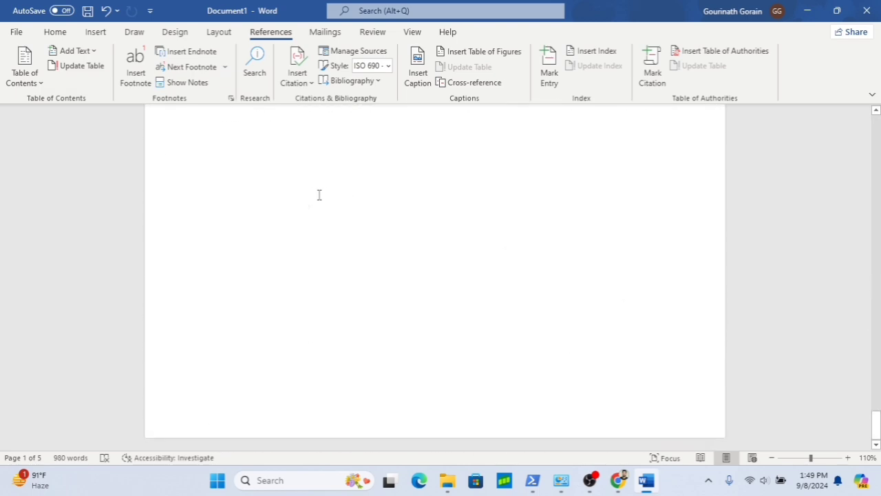
scroll(319, 195, up, 8)
scroll(319, 196, up, 8)
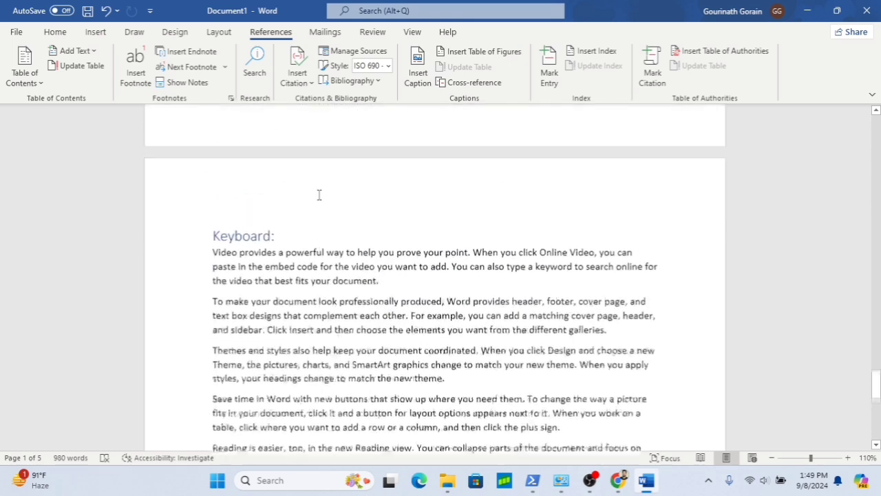
scroll(319, 195, down, 8)
scroll(319, 195, down, 1)
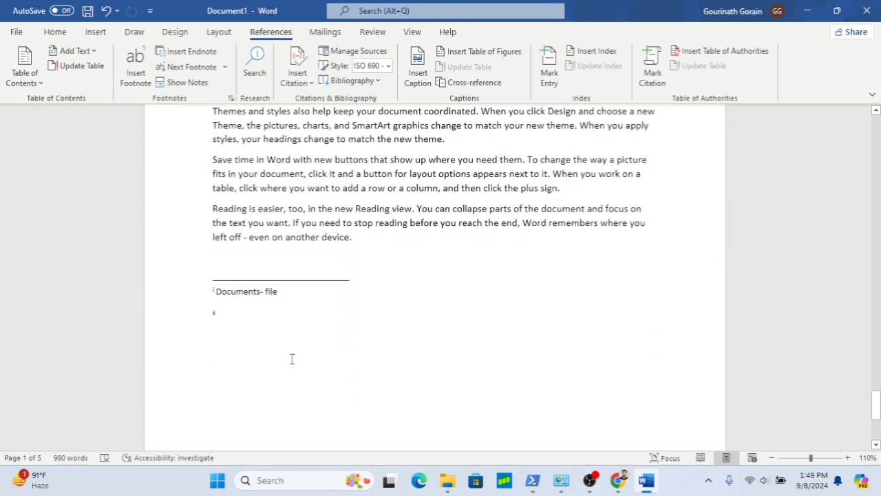
click(341, 385)
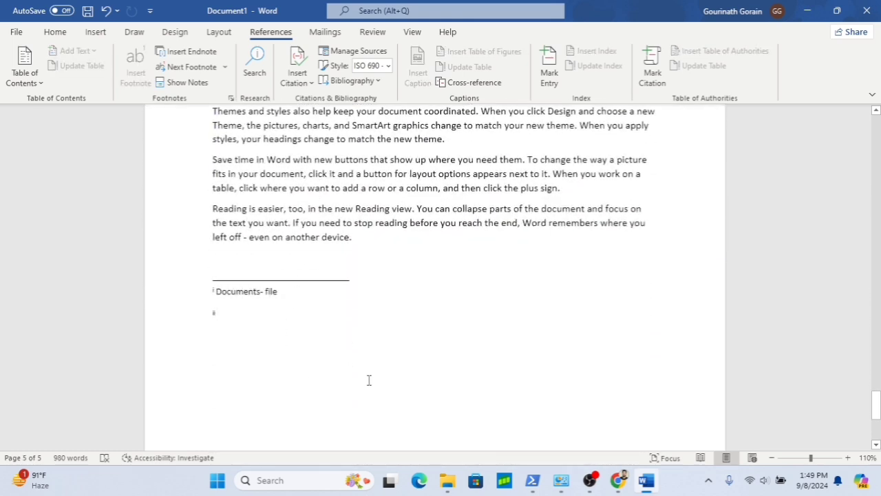
double_click(369, 393)
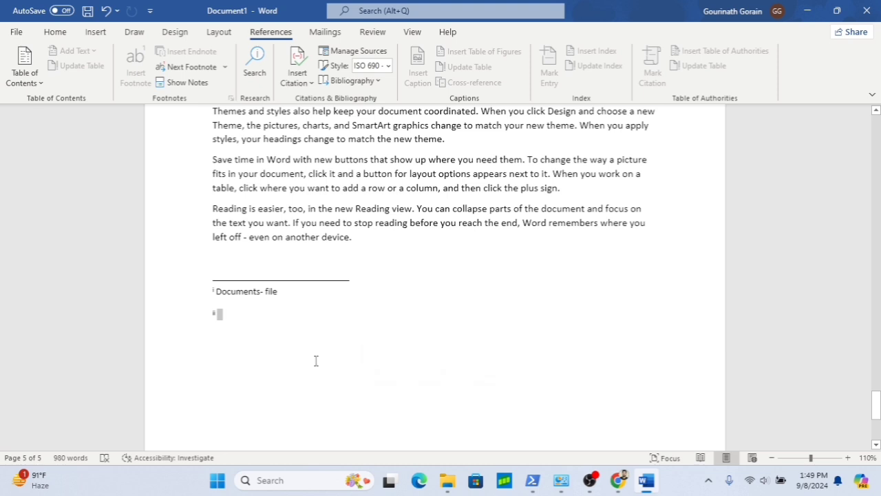
scroll(344, 375, down, 5)
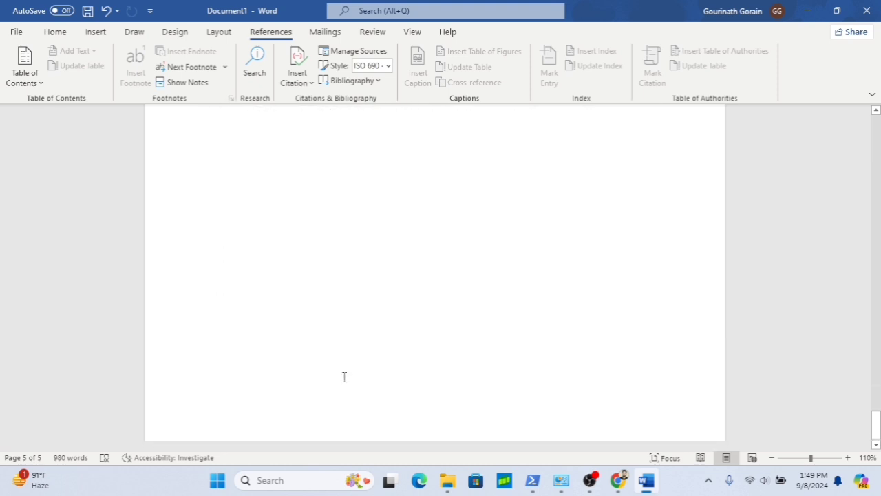
scroll(390, 316, up, 2)
scroll(389, 316, down, 1)
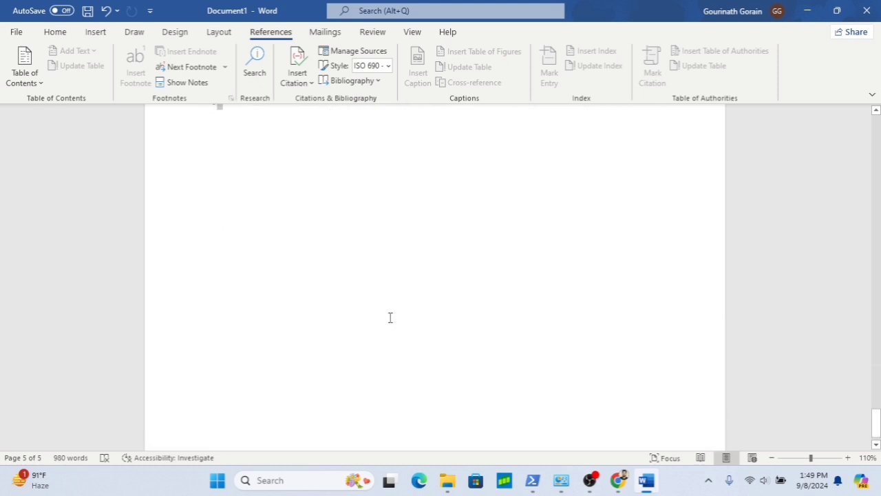
click(355, 336)
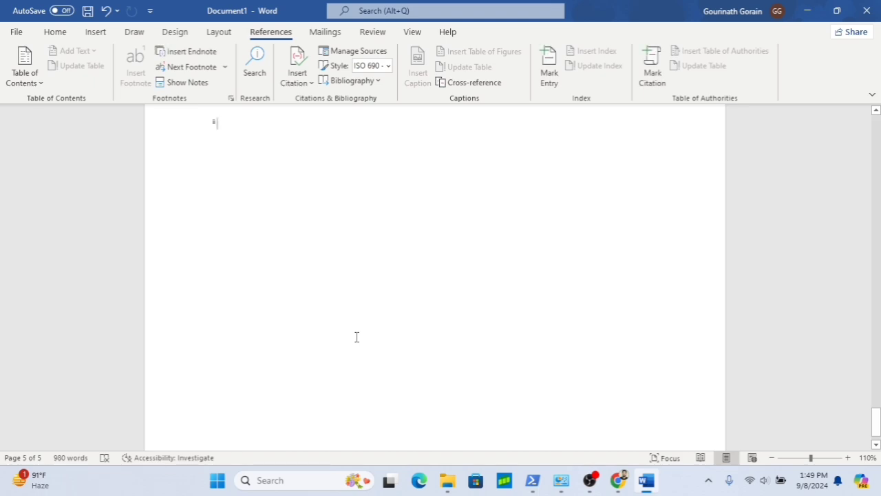
scroll(363, 352, down, 1)
scroll(363, 351, up, 5)
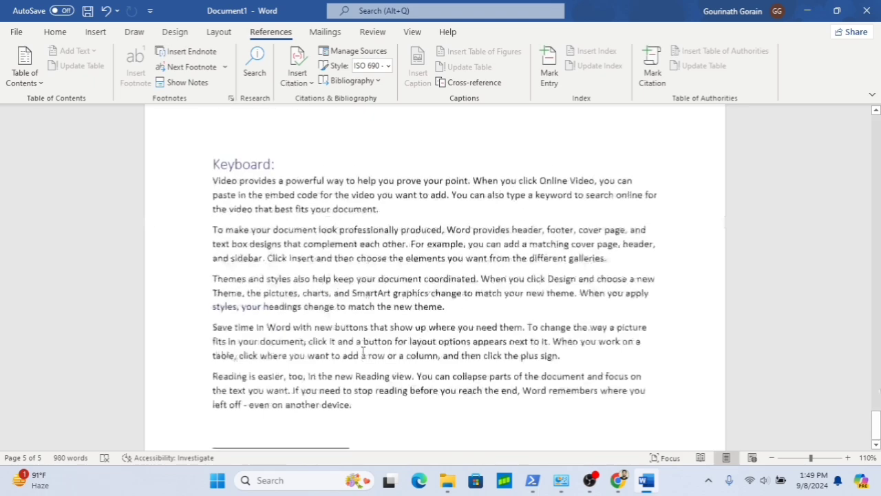
- Insert a built-in Bibliography block on the first page, just above the Contents heading
scroll(363, 351, up, 20)
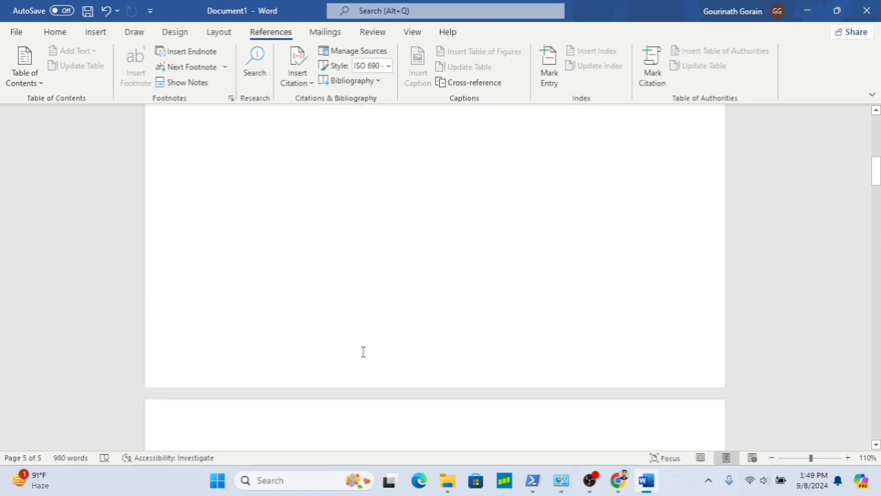
scroll(363, 351, up, 7)
click(426, 326)
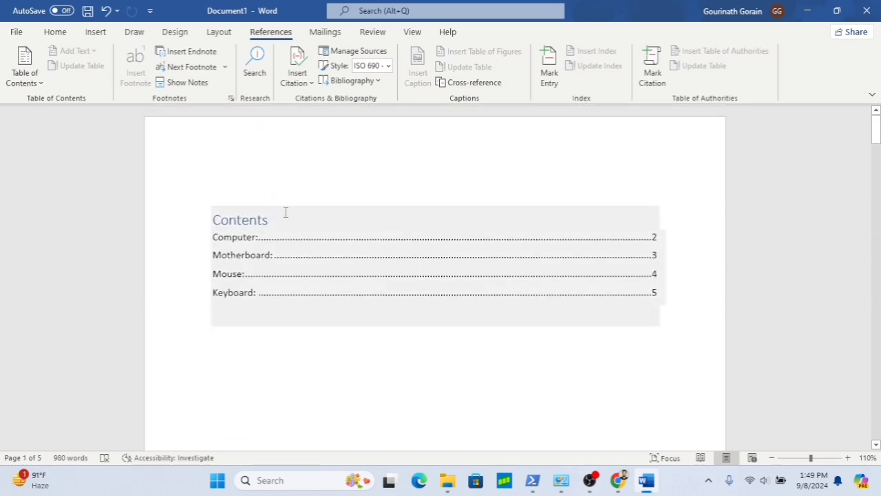
click(280, 354)
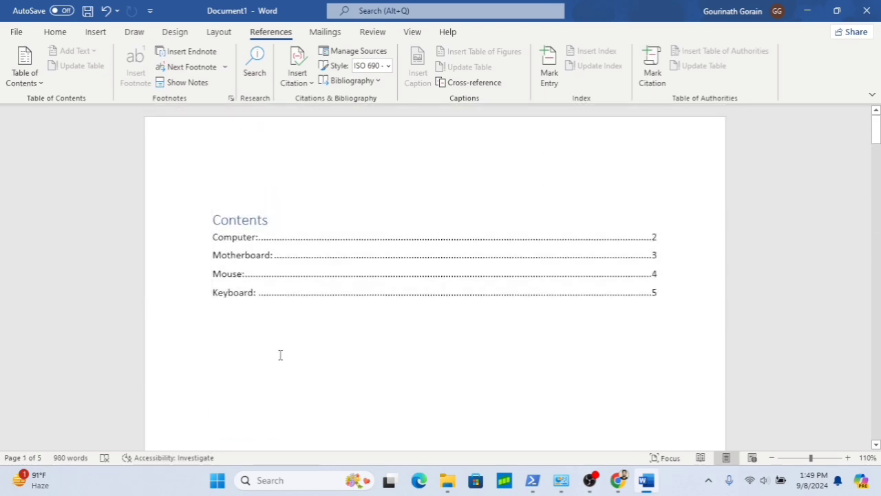
click(242, 193)
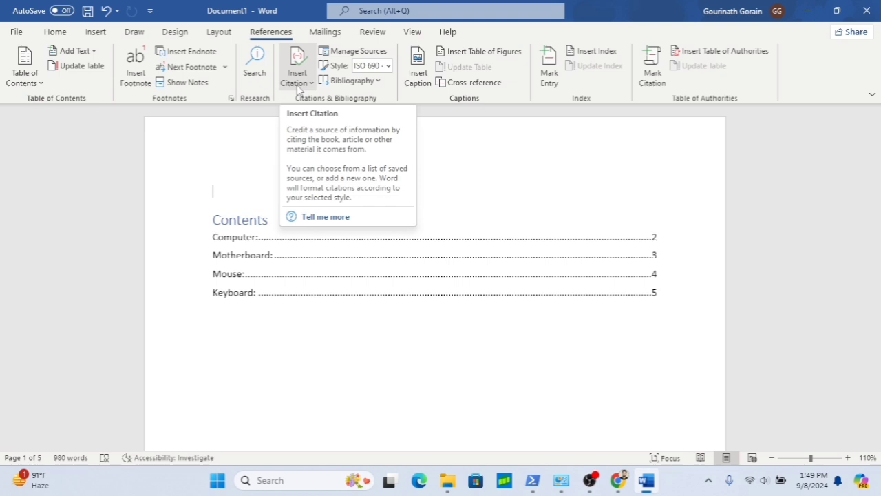
click(380, 82)
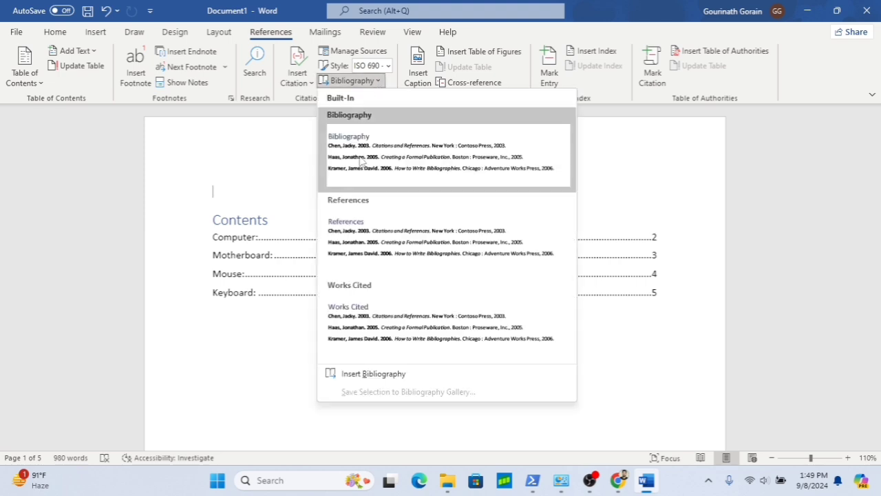
click(360, 158)
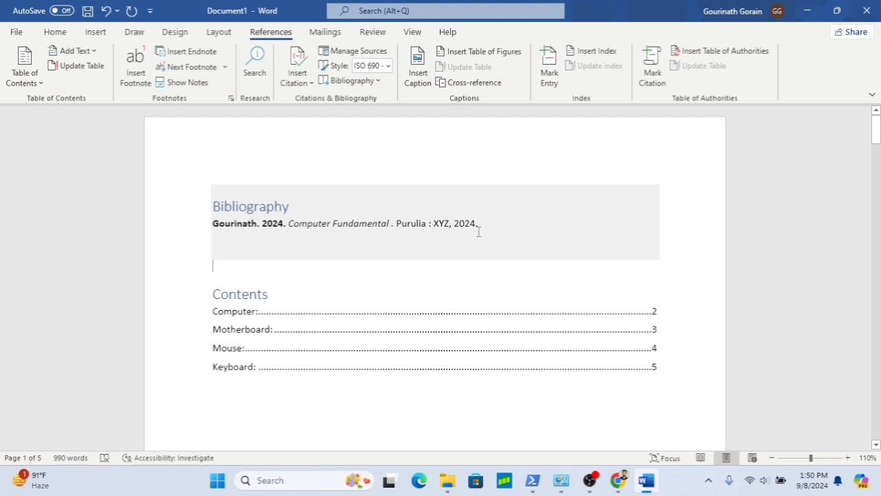
- Insert the built-in References block below the bibliography
click(379, 81)
click(392, 225)
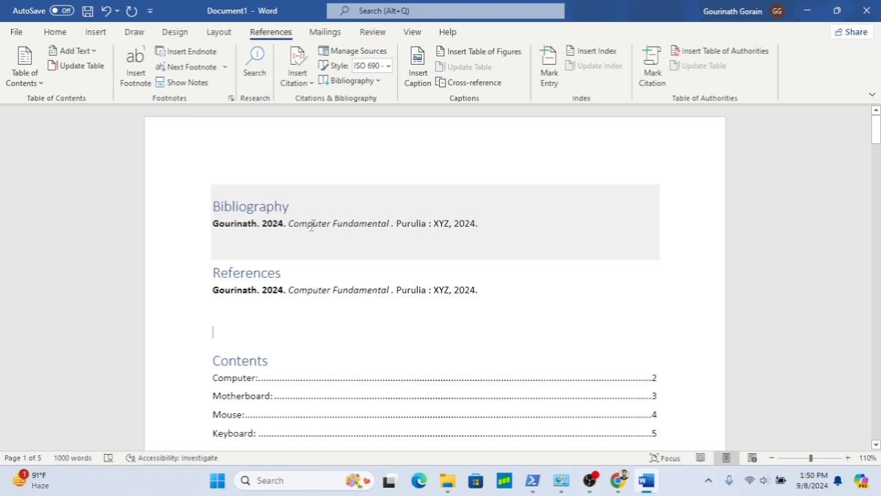
click(296, 289)
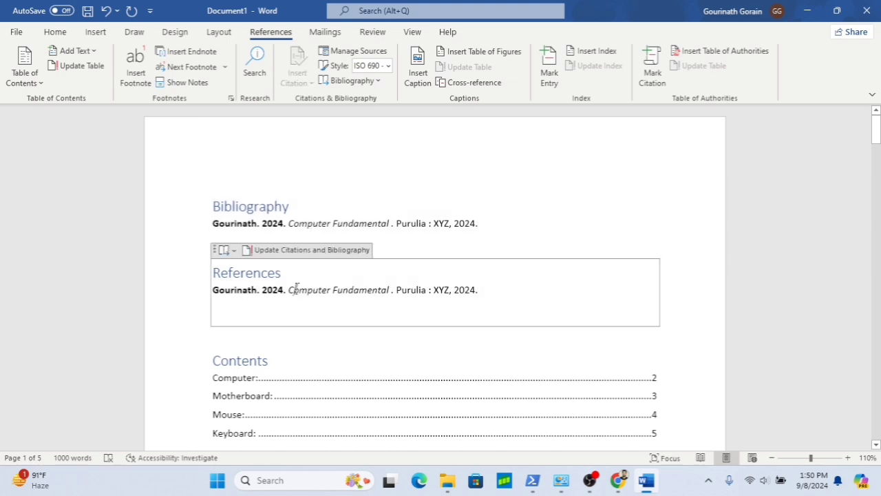
key(Delete)
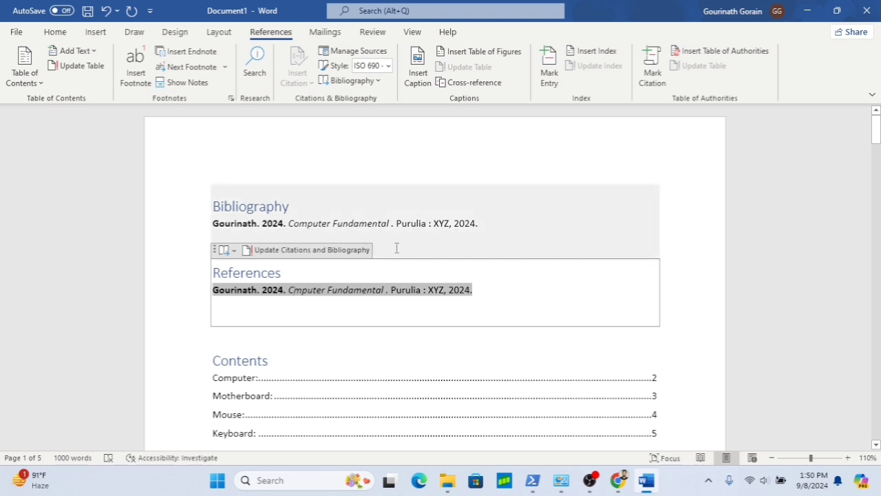
- Delete the Tagore Gitanjali source from the master source list in the source manager
click(470, 222)
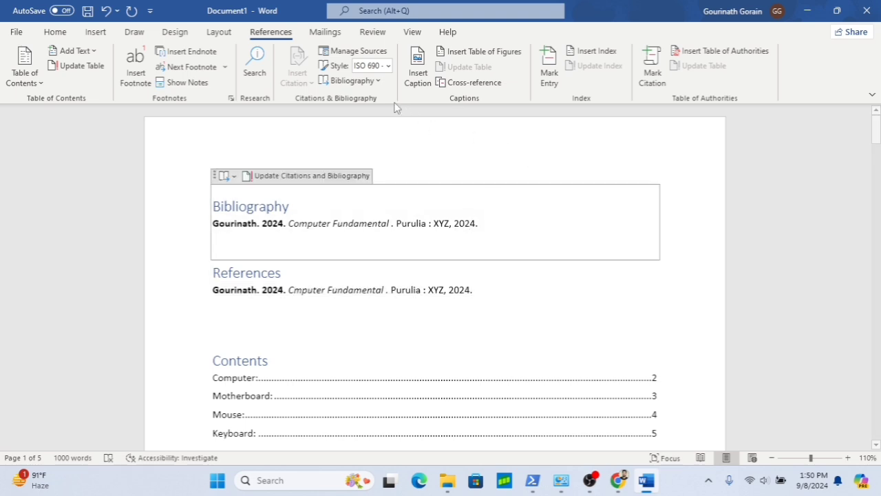
click(367, 55)
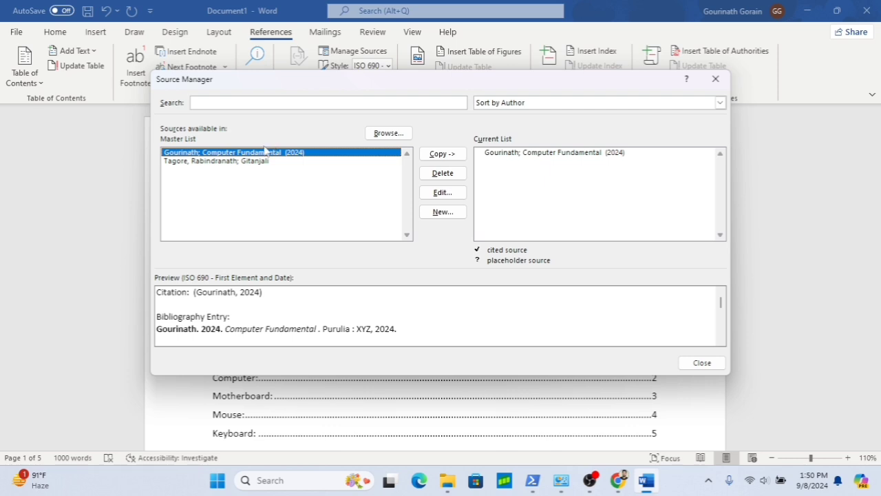
click(242, 162)
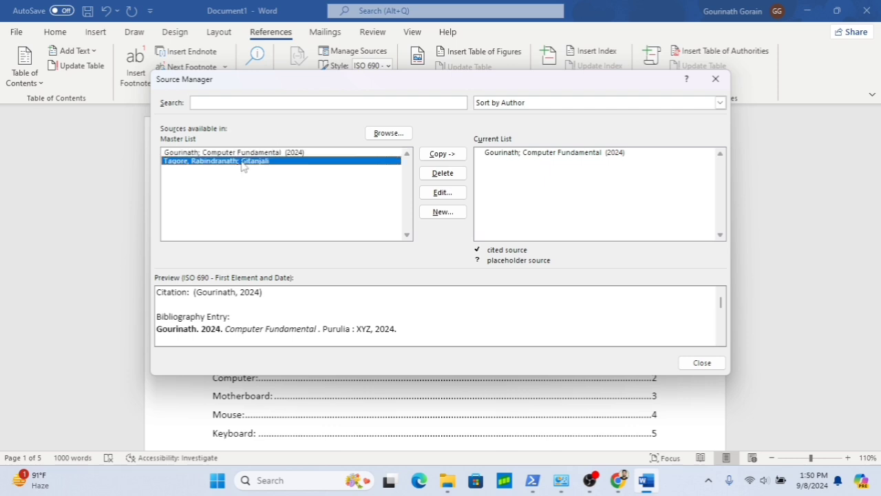
click(452, 177)
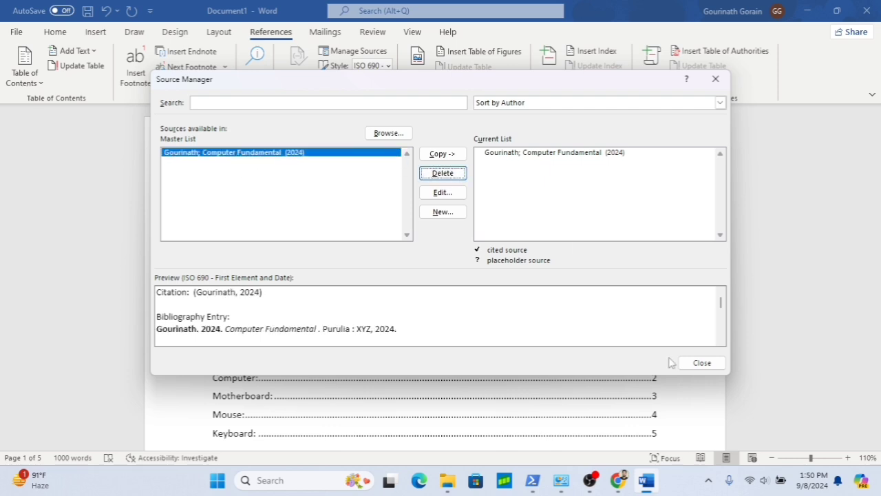
click(713, 369)
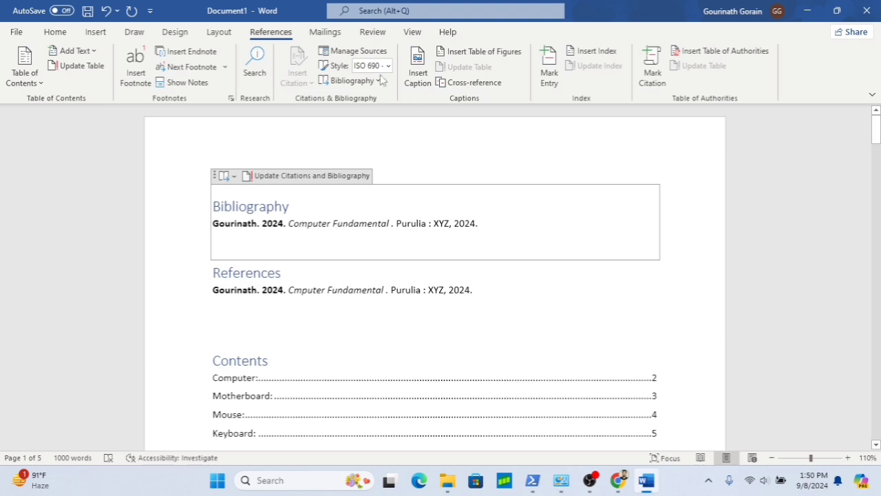
- Edit the Computer Fundamental source, changing its publisher to ABC and applying it to both source lists
click(357, 54)
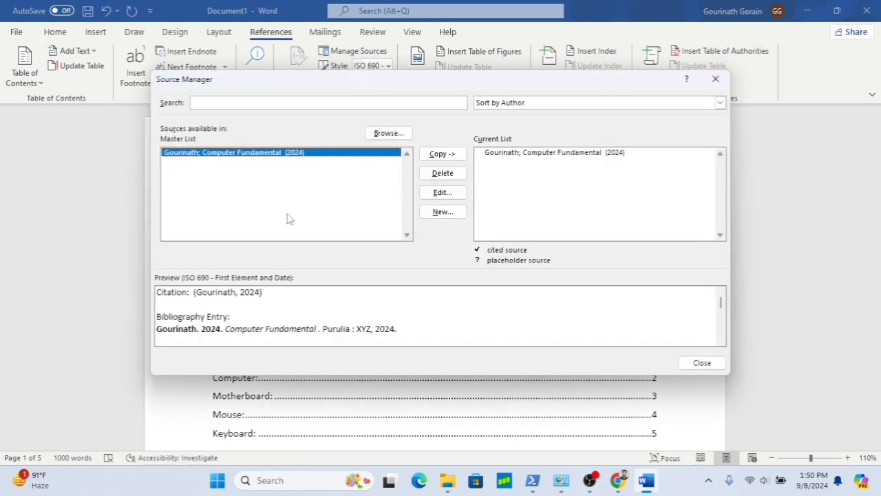
click(444, 195)
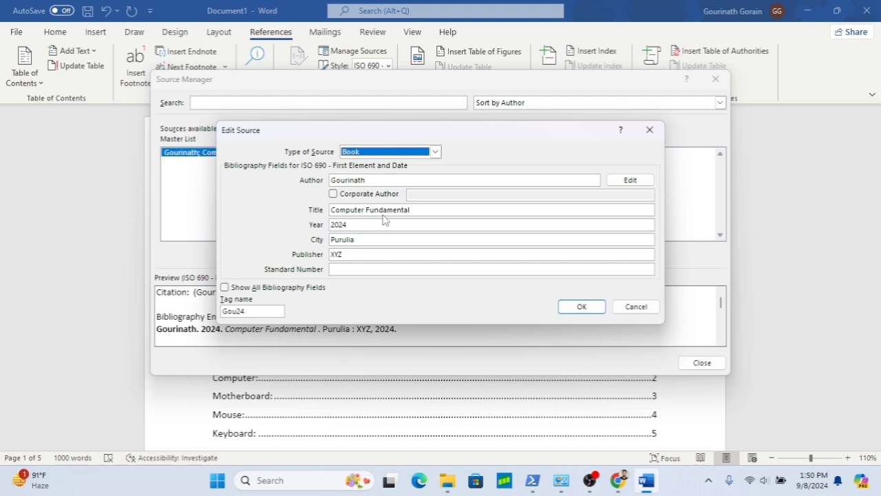
click(372, 255)
key(BackSpace)
key(BackSpace)
key(BackSpace)
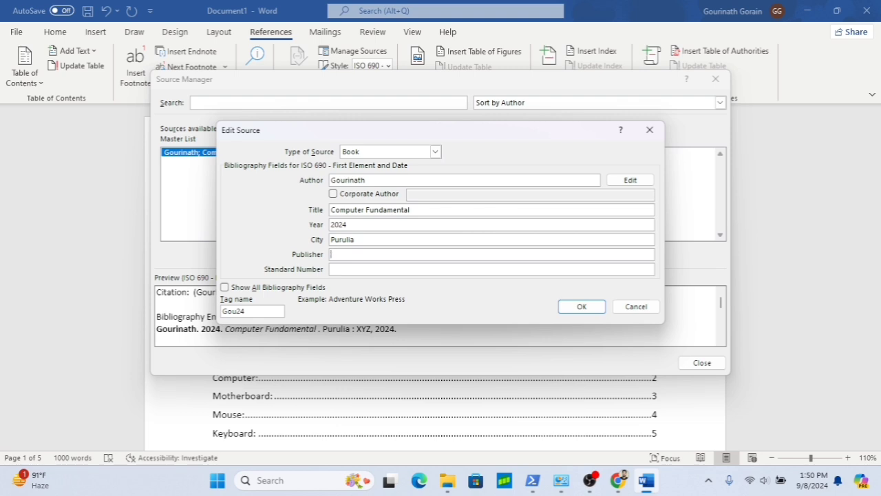
text(ABC)
click(580, 309)
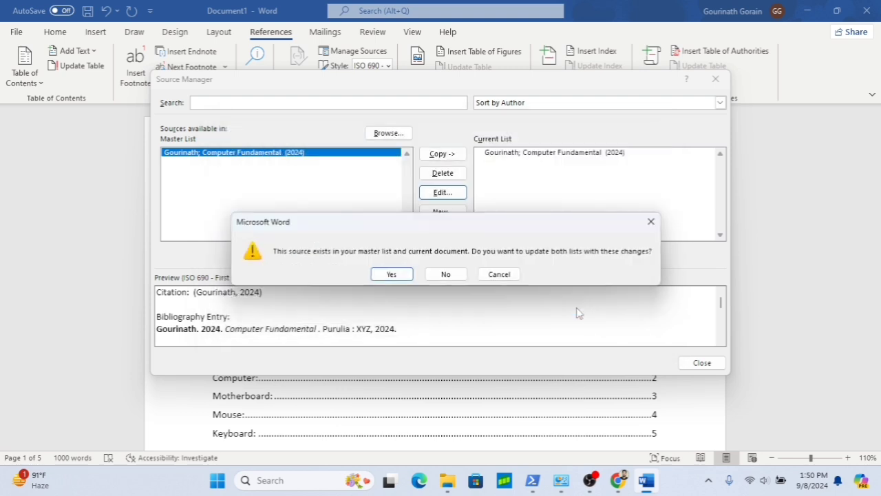
click(392, 274)
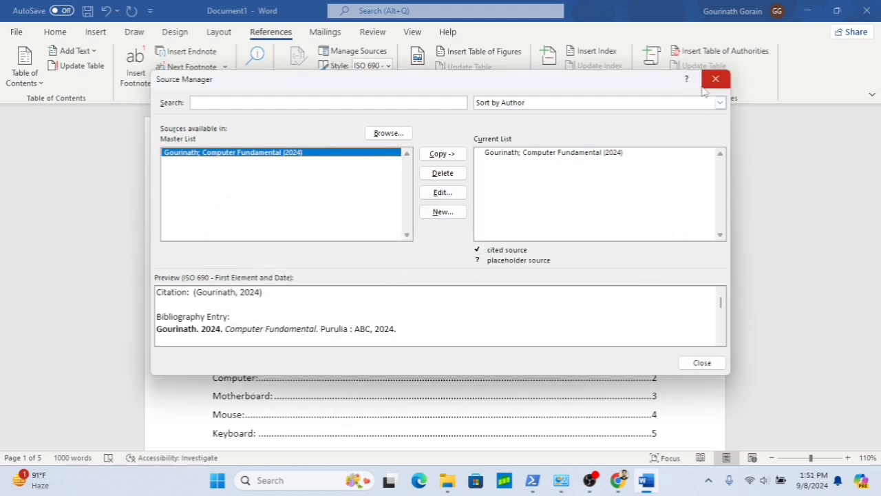
- Close the source manager and update the citations and bibliography
click(702, 363)
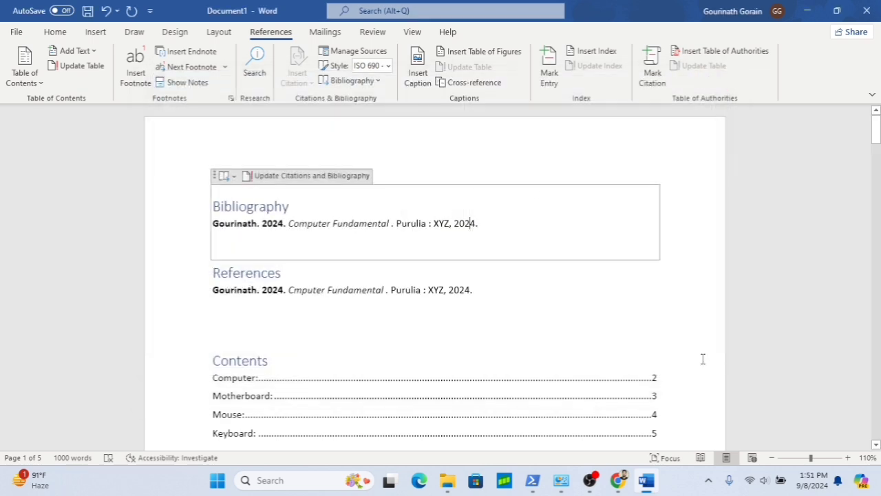
click(330, 177)
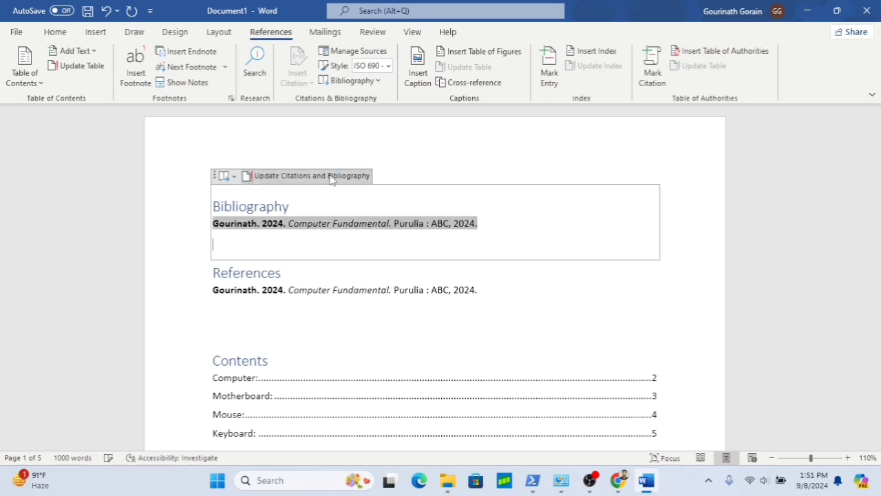
click(449, 244)
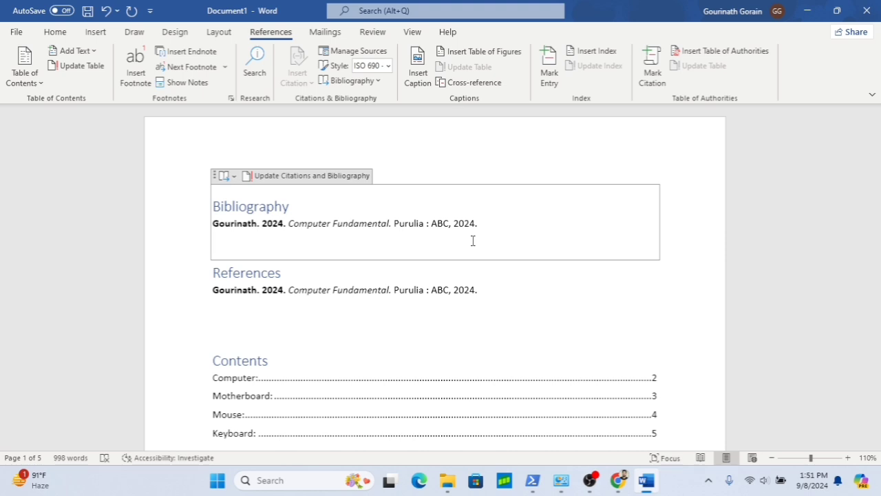
- Cycle the citation style through APA, GB7714, GOST - Name Sort and GOST - Title Sort, settling on Harvard - Anglia
click(388, 66)
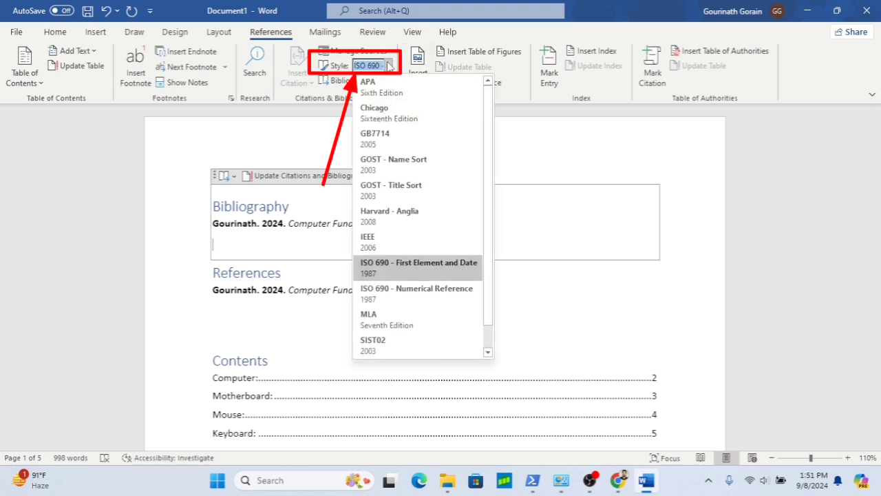
click(391, 92)
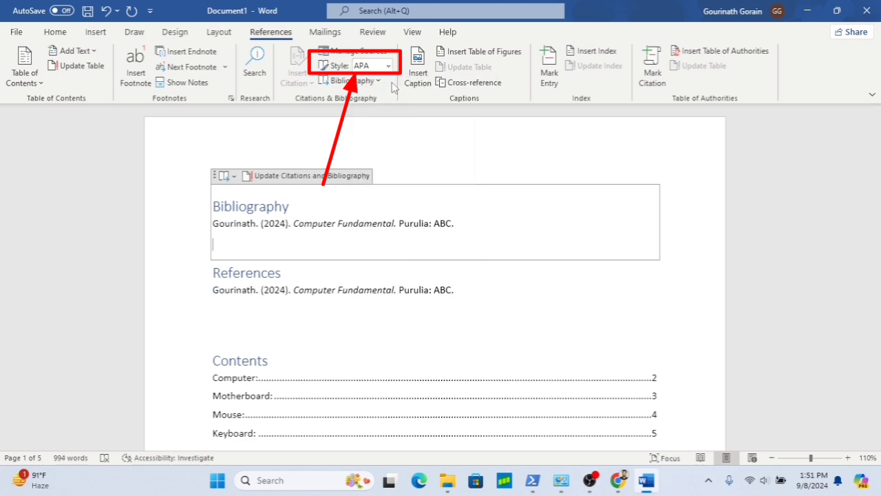
click(388, 66)
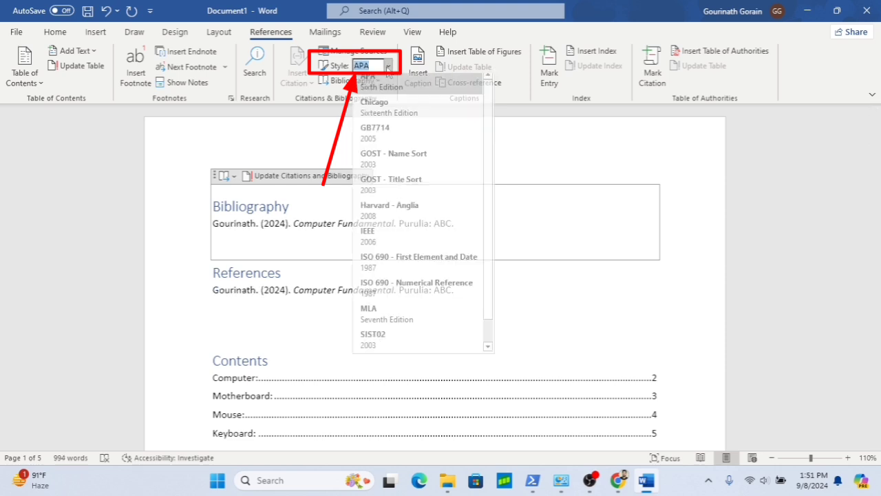
click(381, 136)
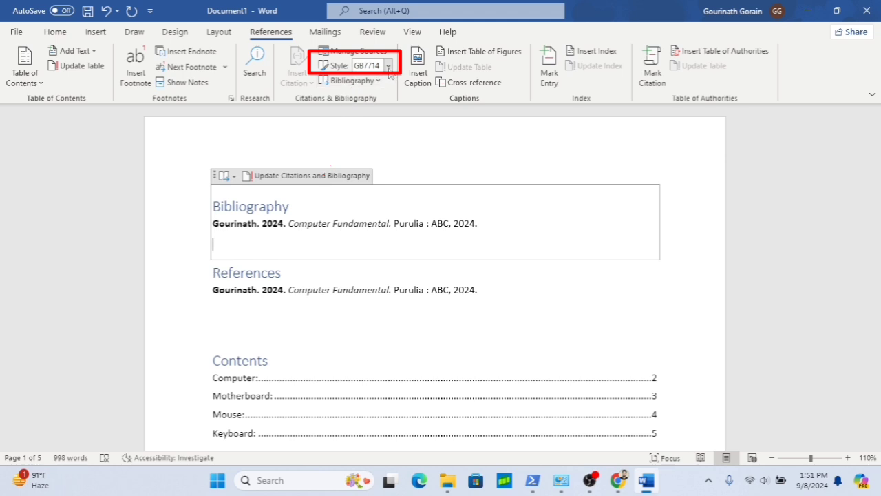
click(388, 66)
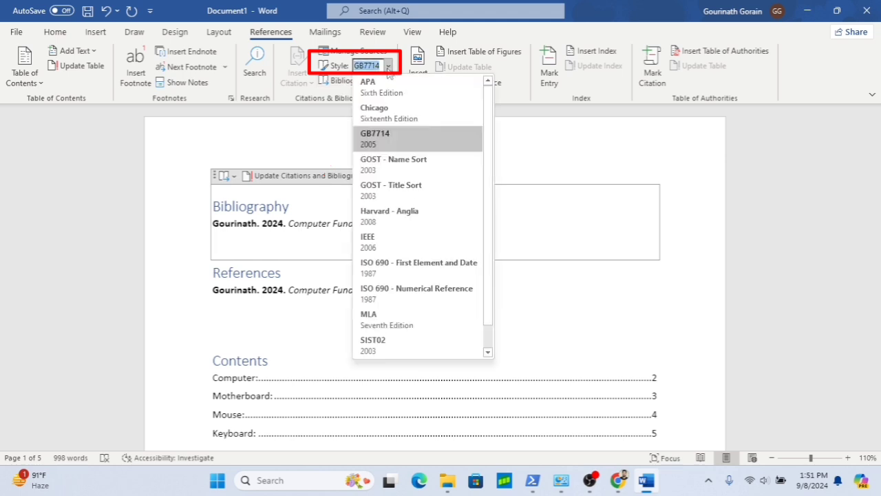
click(388, 161)
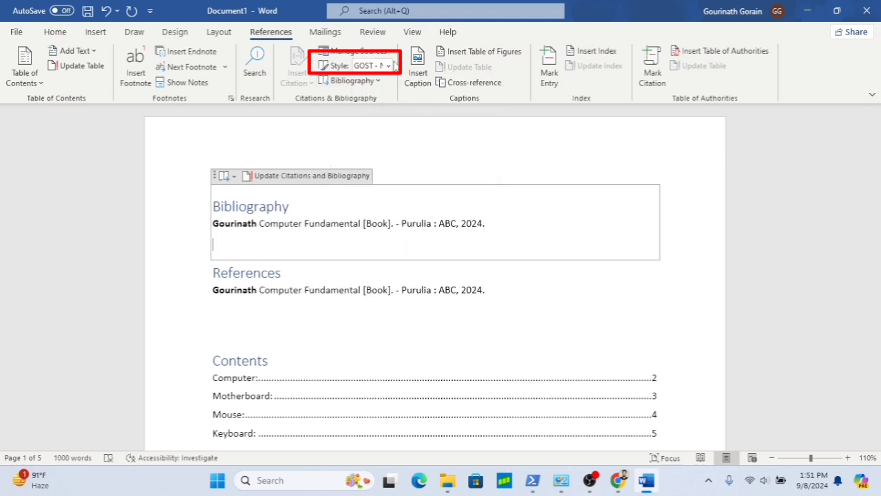
click(388, 66)
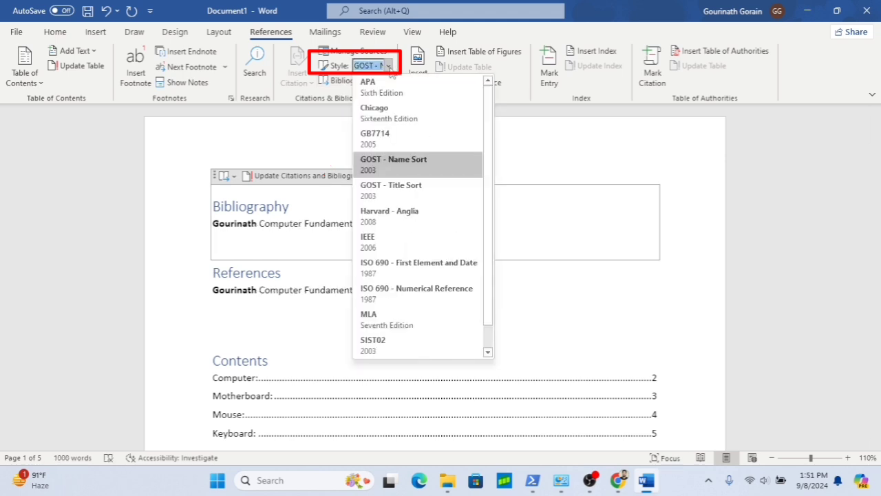
click(384, 186)
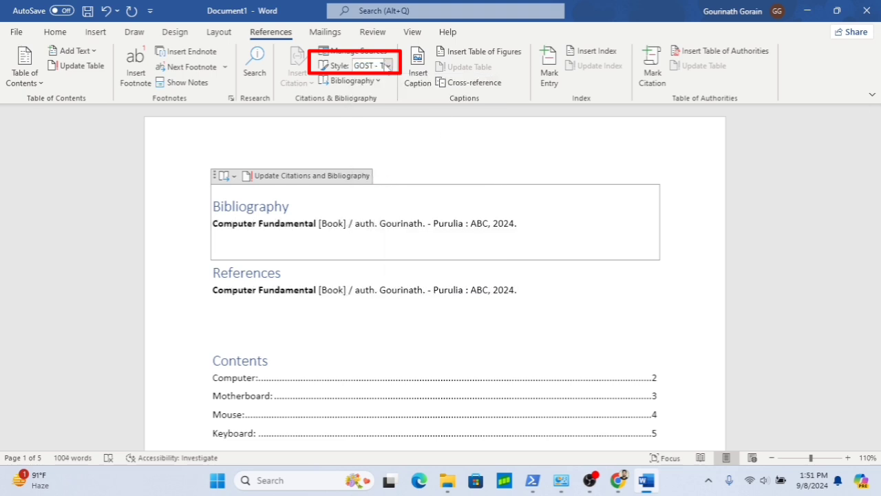
click(388, 66)
click(381, 212)
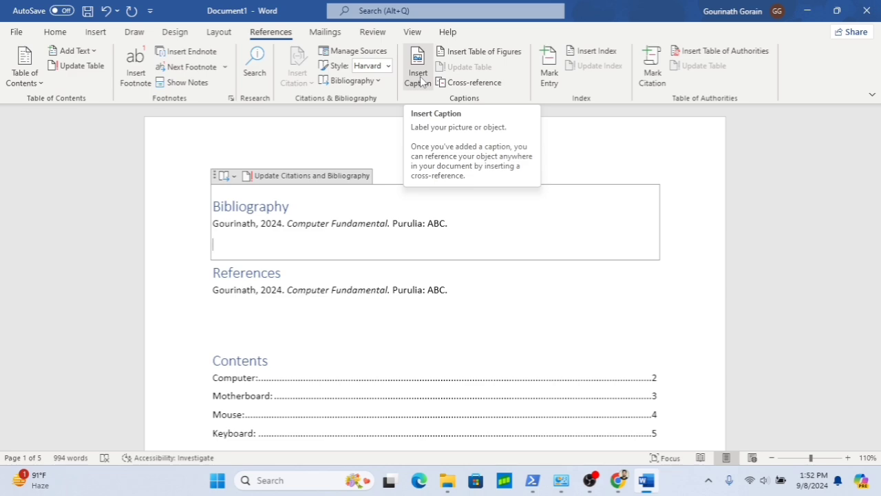
- Caption the computer picture above it using a new caption label named Picture
scroll(382, 299, down, 10)
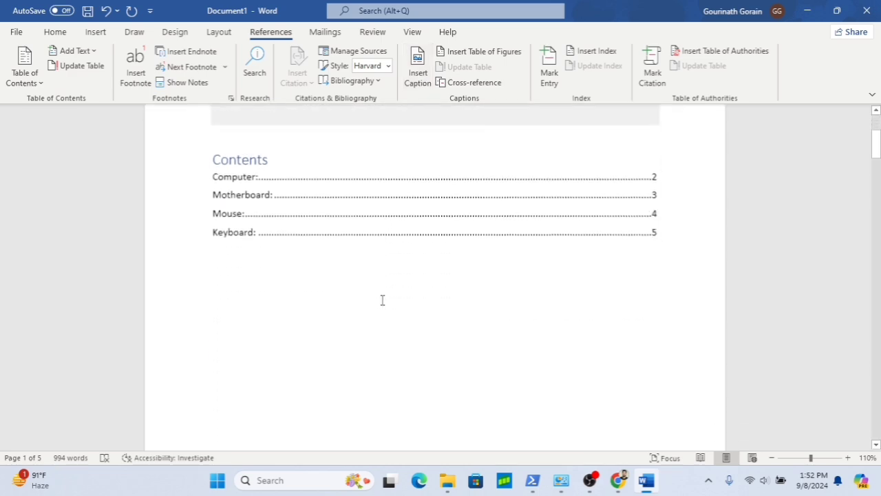
scroll(382, 299, down, 8)
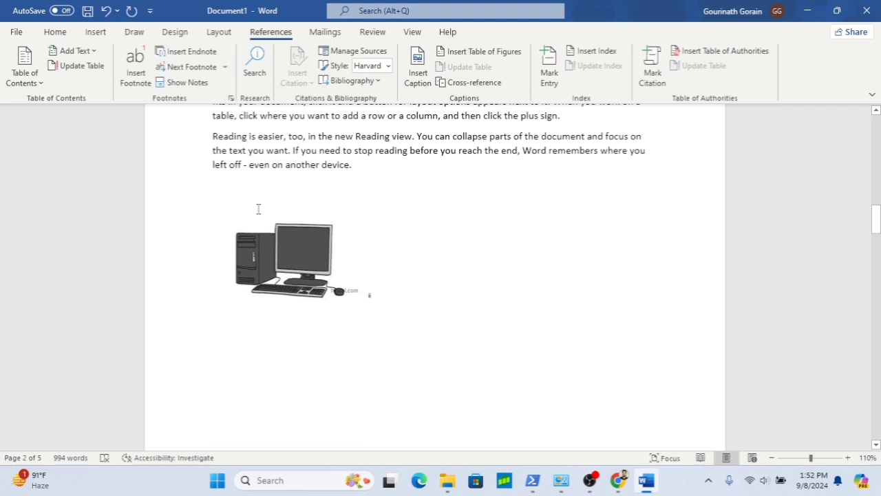
click(257, 208)
click(425, 83)
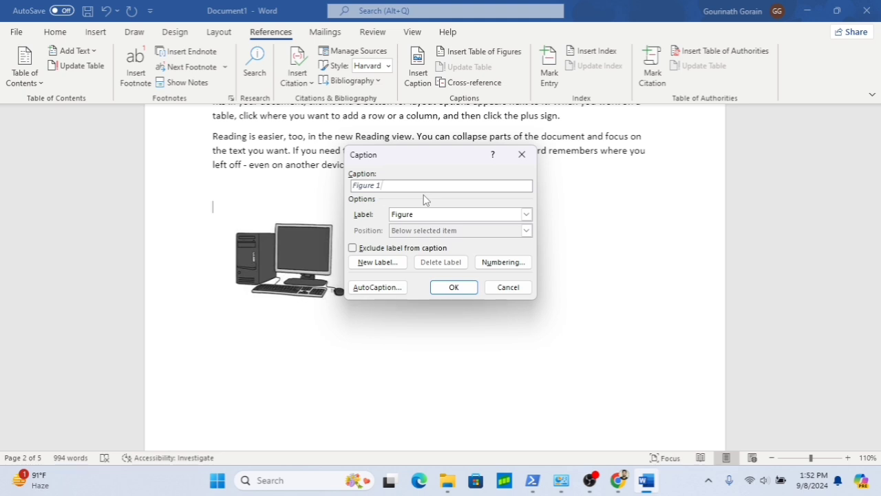
click(380, 264)
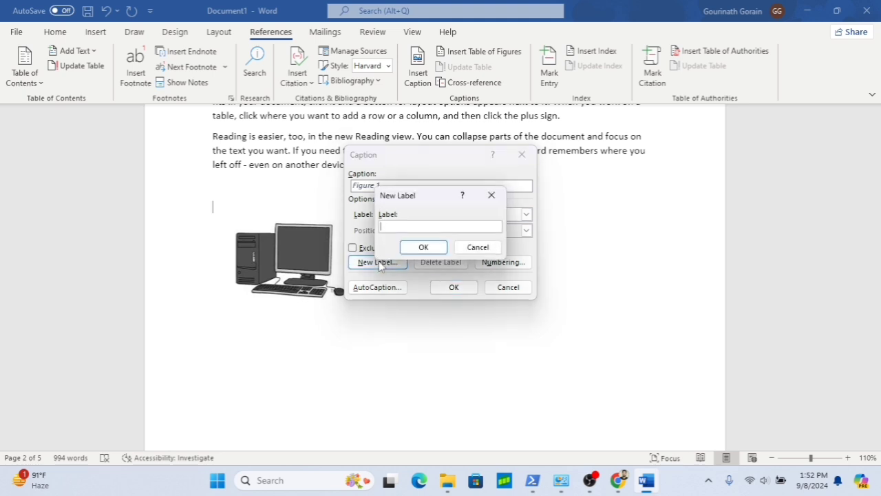
text(Picture)
click(432, 249)
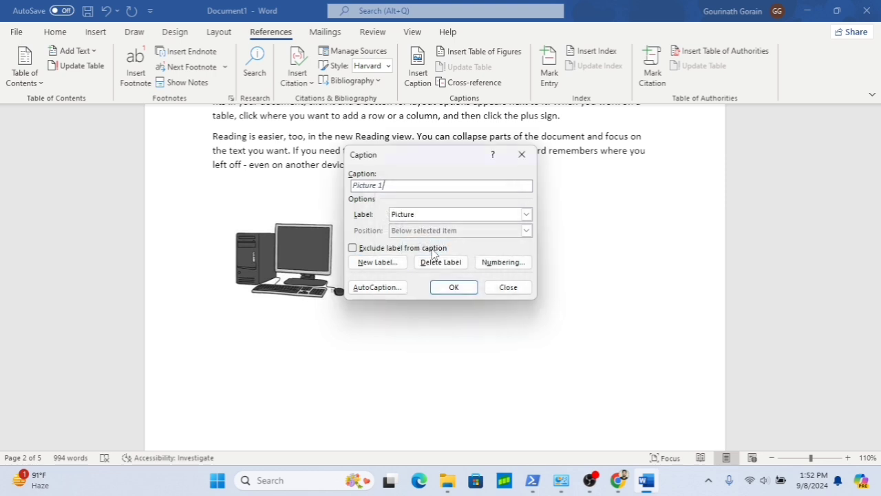
click(461, 292)
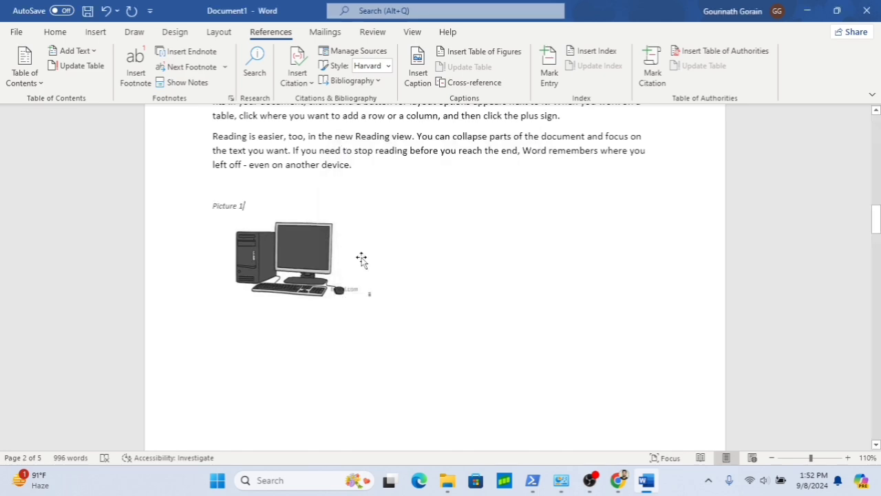
- Scroll through the document pages to find the end of the Motherboard section
scroll(360, 257, down, 4)
scroll(362, 257, down, 1)
scroll(362, 257, down, 10)
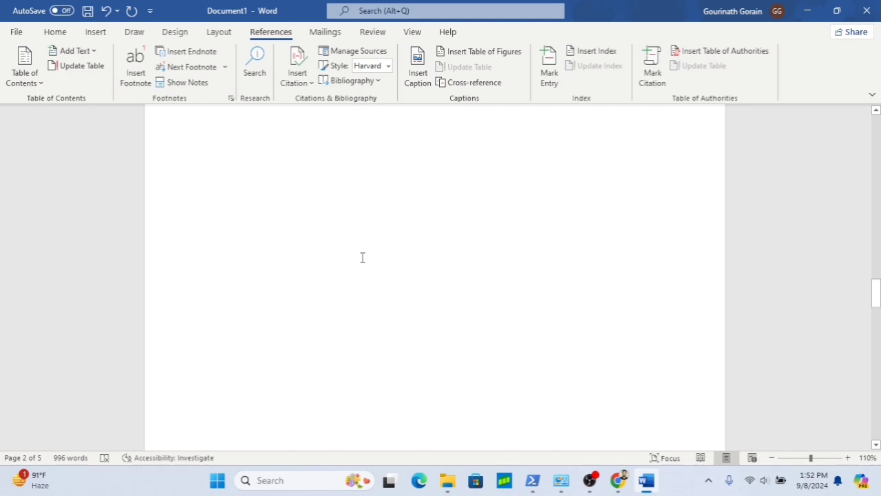
scroll(362, 257, down, 15)
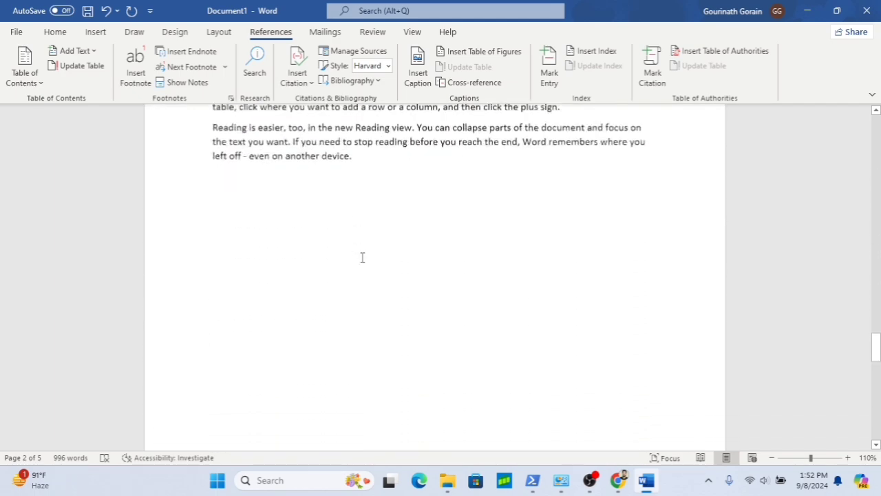
scroll(362, 257, down, 15)
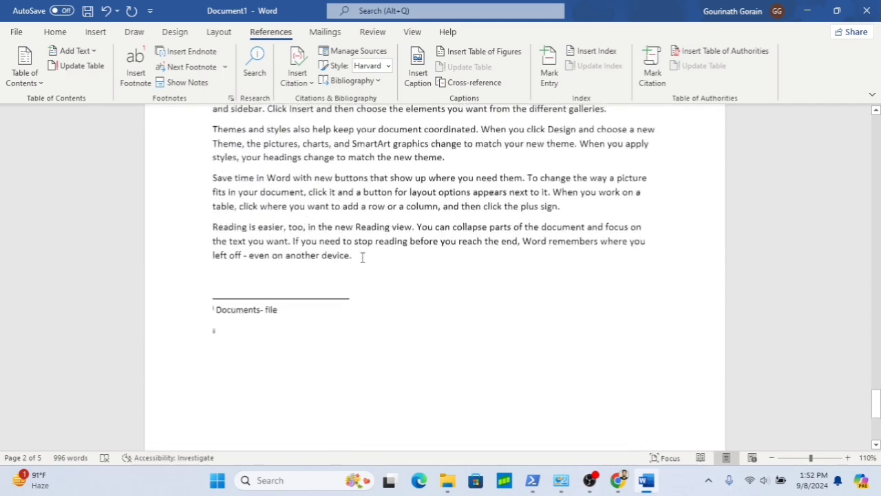
scroll(362, 258, down, 4)
scroll(362, 258, up, 6)
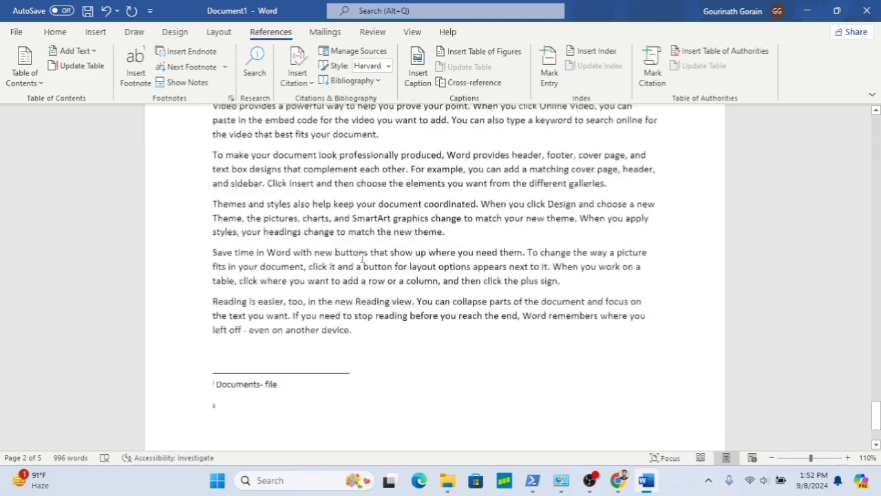
scroll(362, 258, down, 5)
scroll(362, 258, up, 10)
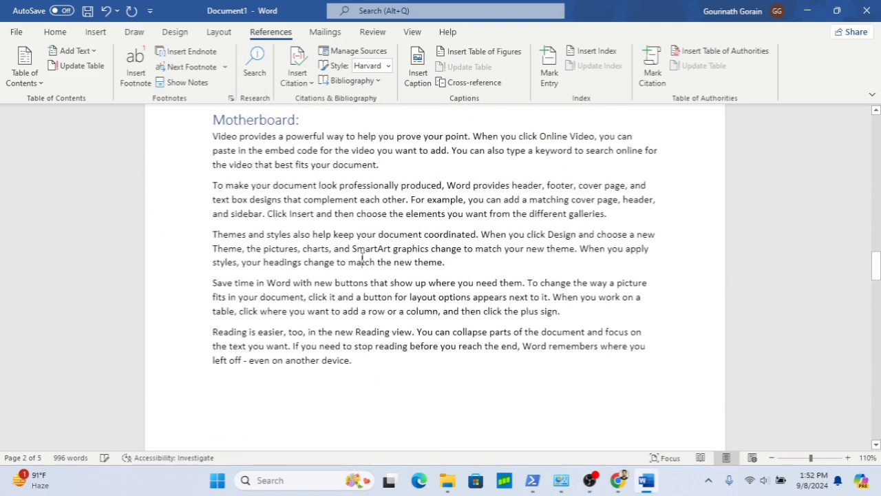
scroll(362, 258, up, 2)
scroll(362, 258, down, 7)
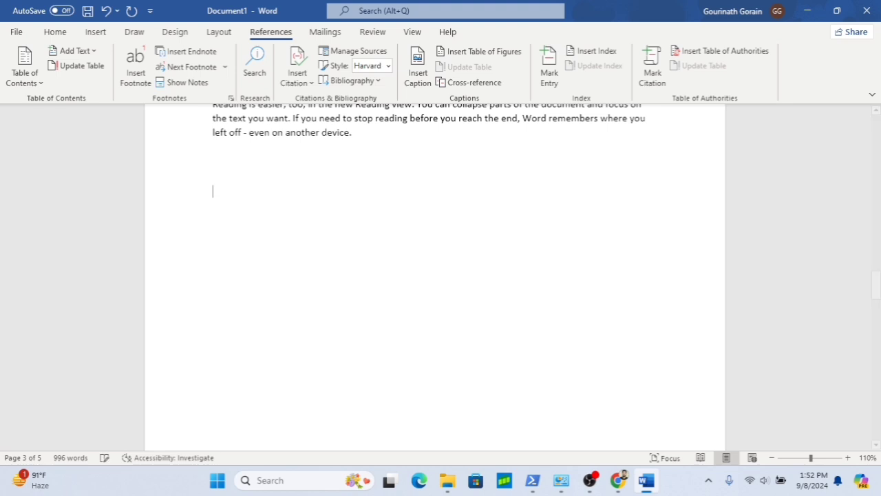
scroll(328, 204, up, 2)
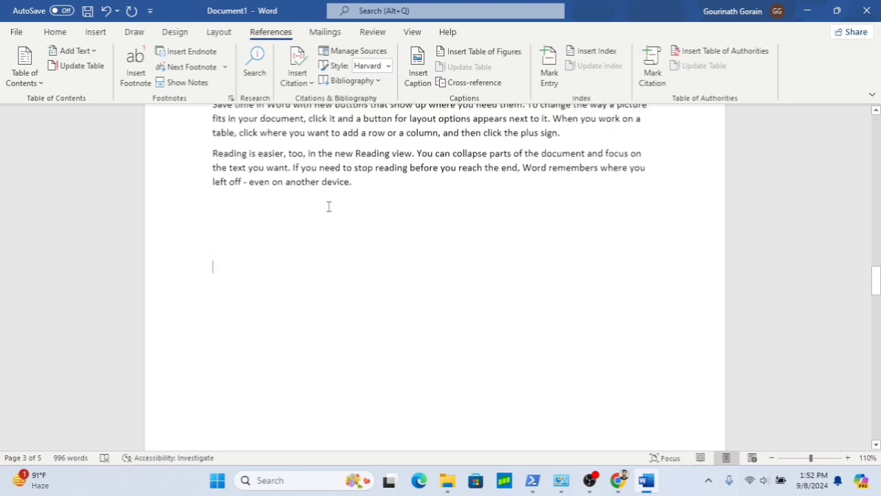
- Insert the Motherboard image from the Pictures folder at the end of the Motherboard section
click(102, 33)
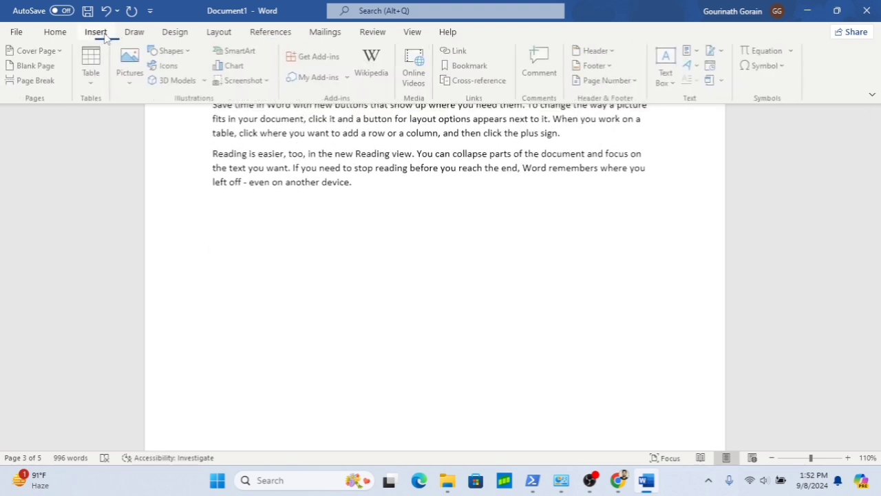
click(133, 81)
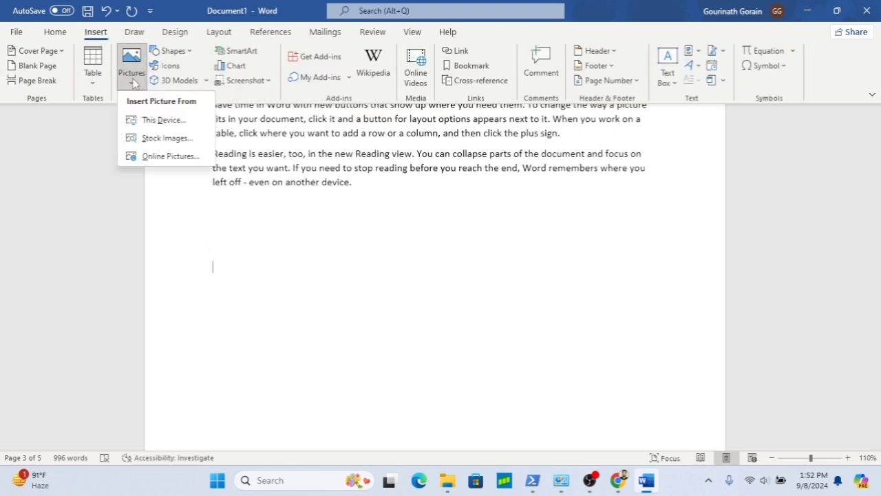
click(144, 120)
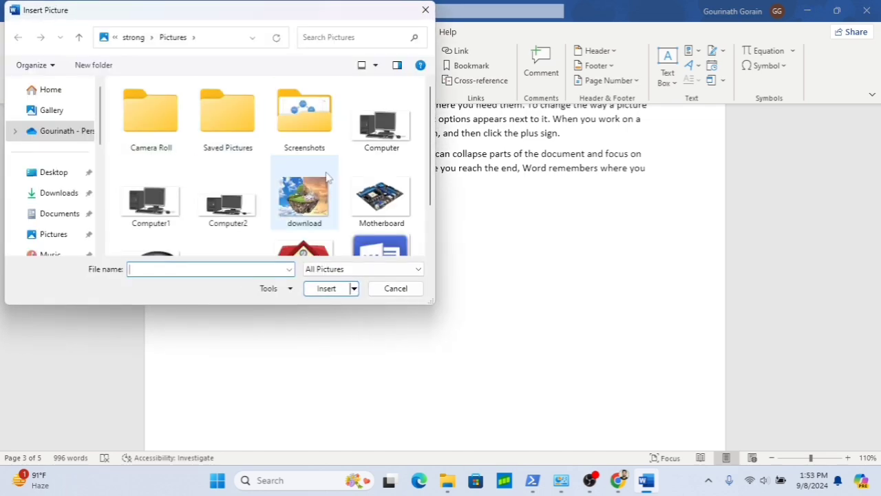
click(373, 199)
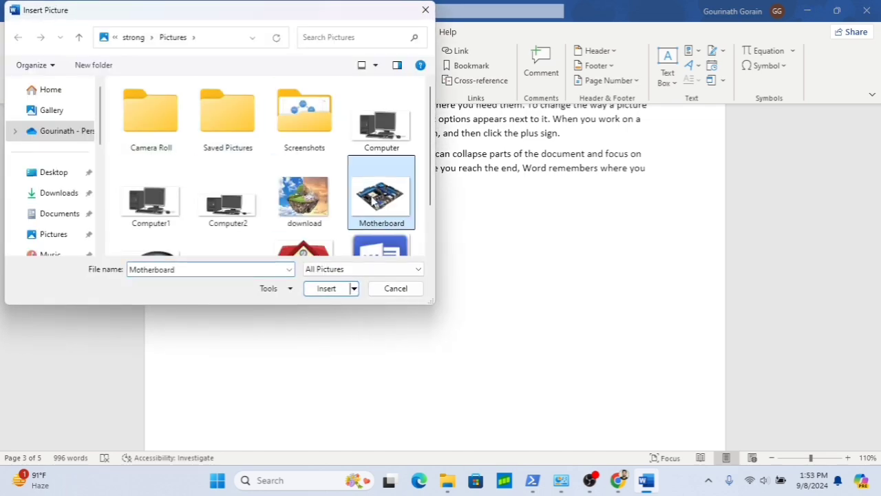
click(326, 292)
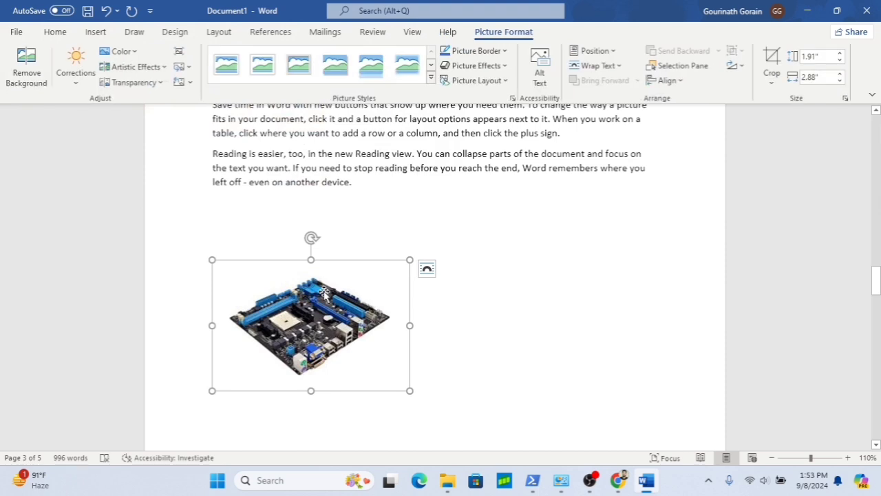
- Add a Picture caption above the motherboard image
click(258, 227)
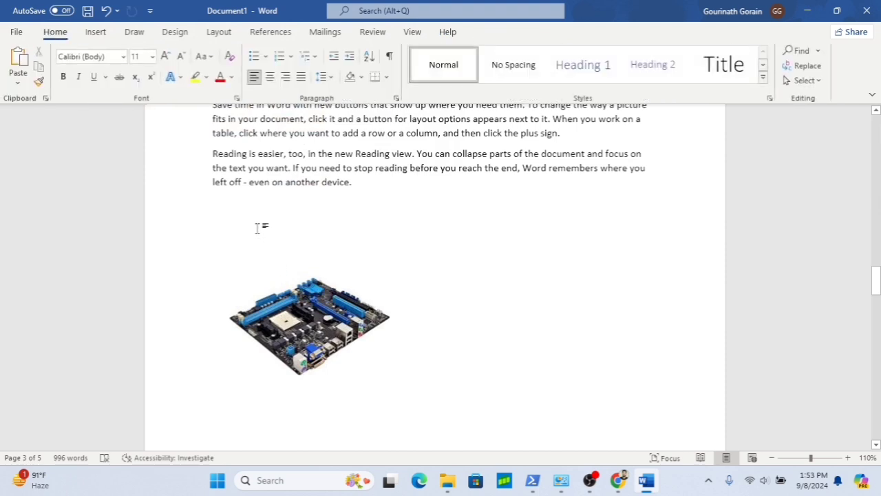
click(278, 33)
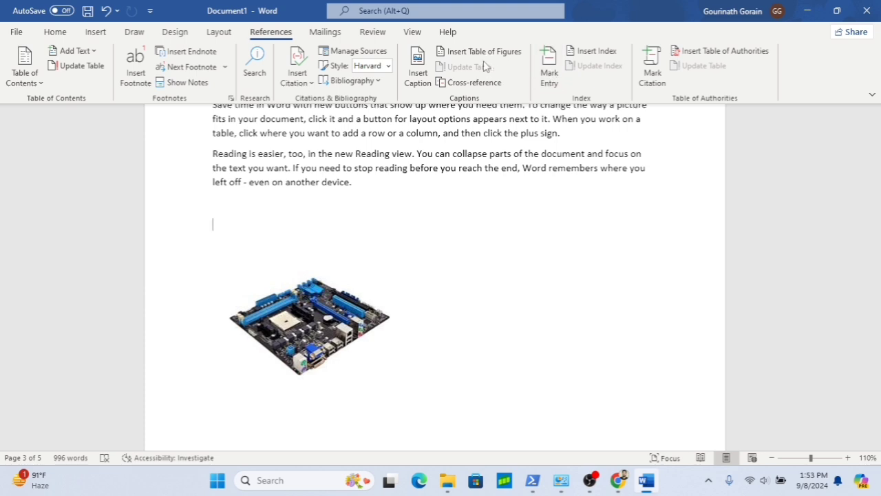
click(421, 86)
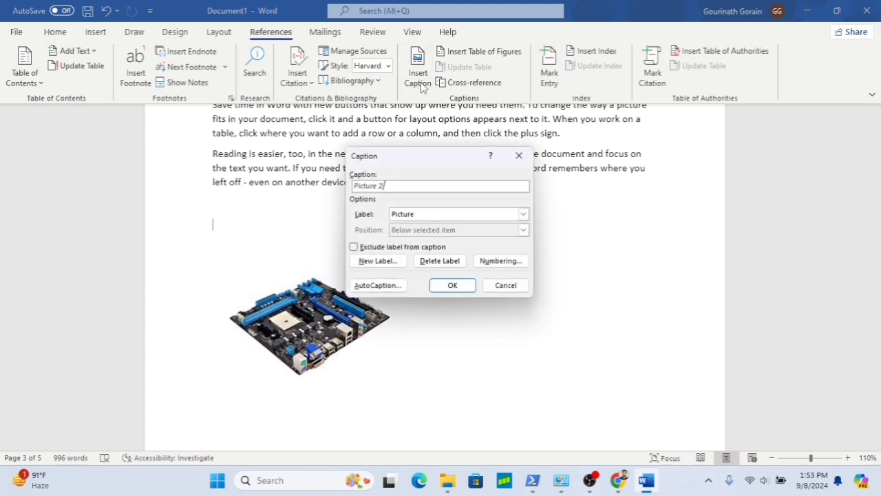
click(454, 287)
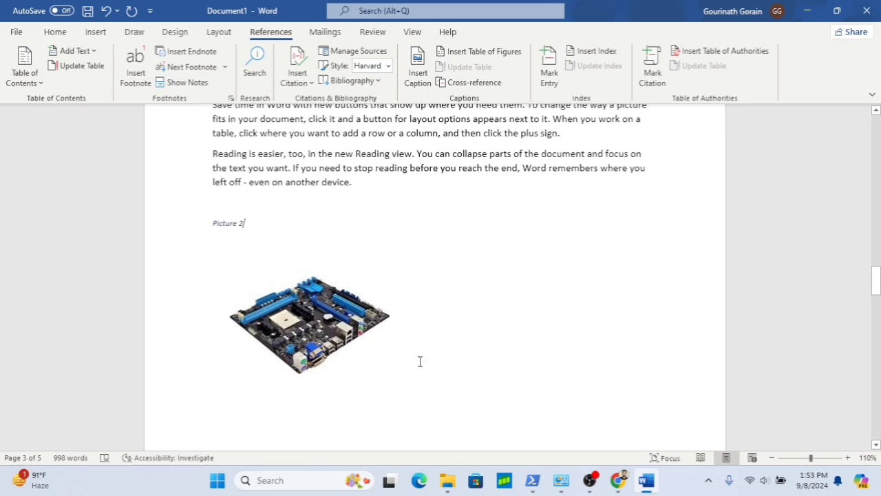
- Add two blank lines after the Motherboard section and insert the Mouse image from the Pictures folder there
scroll(420, 361, down, 10)
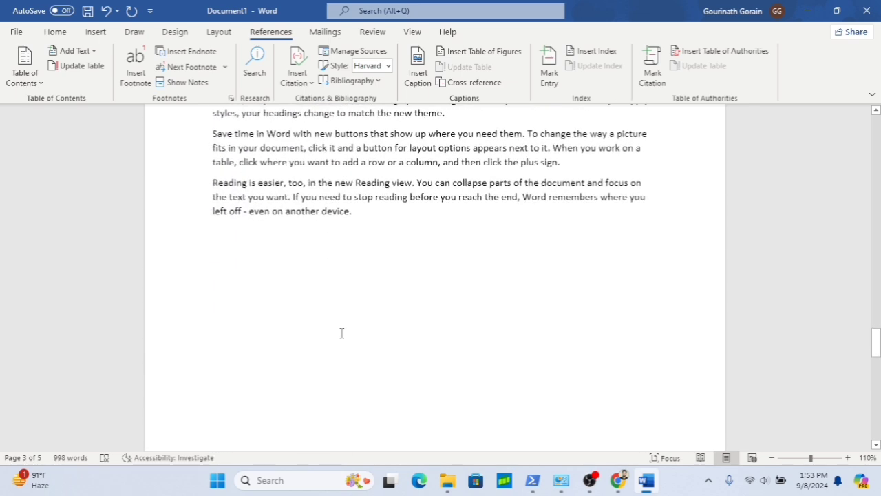
click(242, 262)
key(Return)
key(Return)
click(95, 32)
click(129, 76)
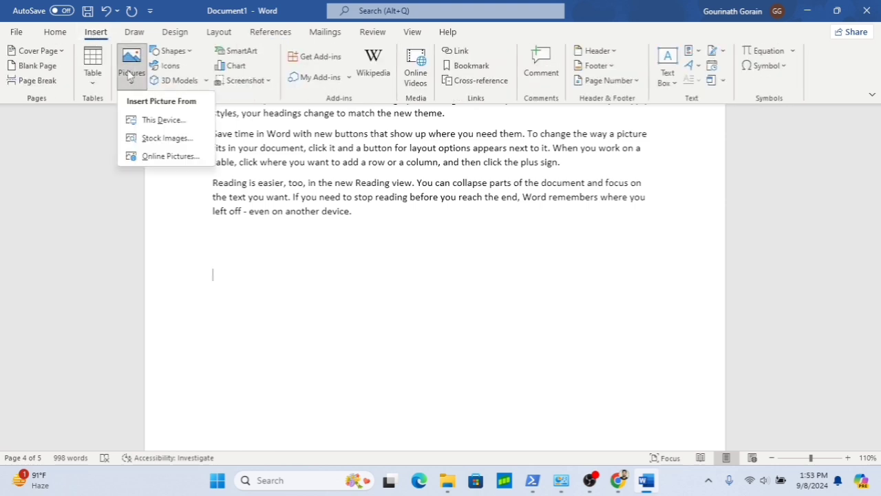
click(151, 121)
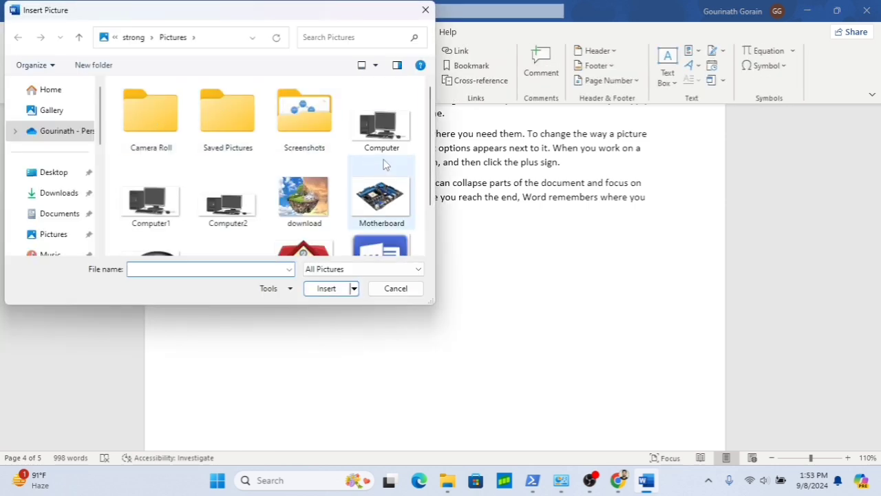
scroll(294, 200, down, 1)
click(151, 206)
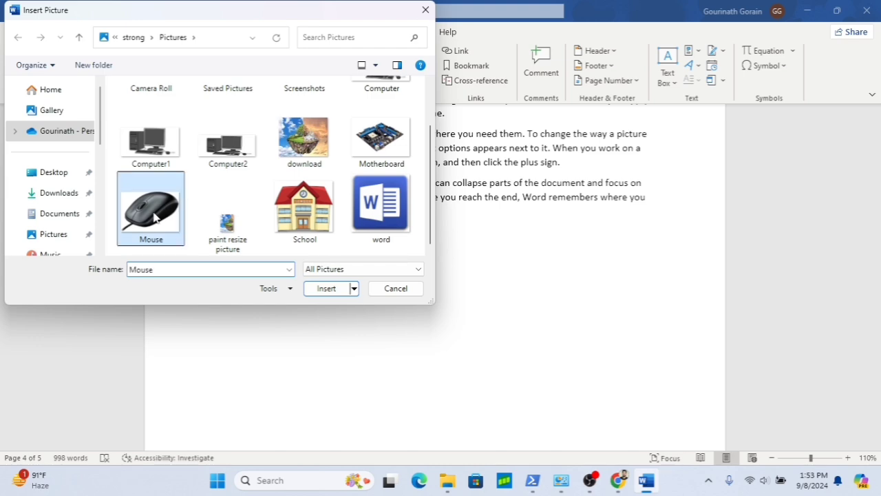
click(328, 289)
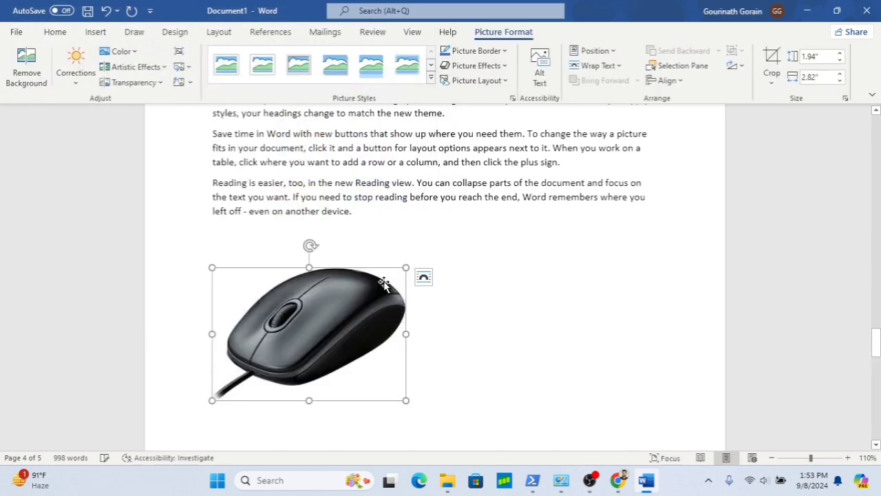
- Add an empty line above the mouse image and give it a Picture caption
click(265, 311)
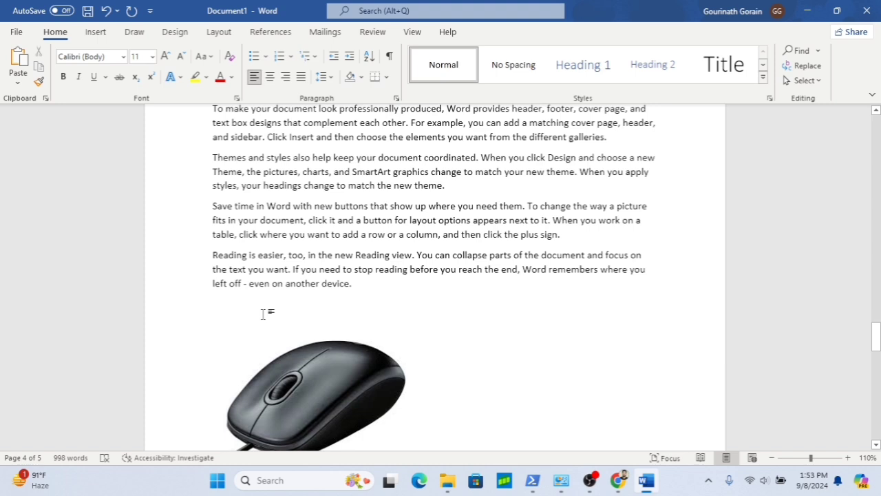
key(Return)
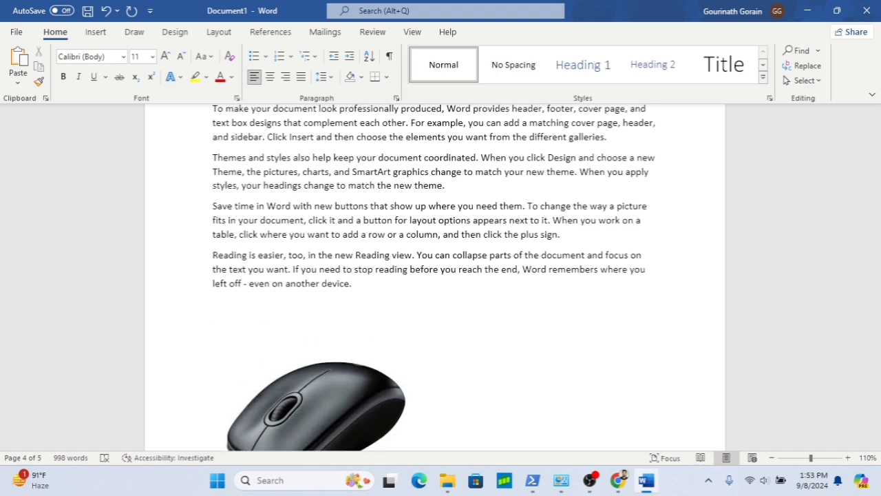
click(272, 36)
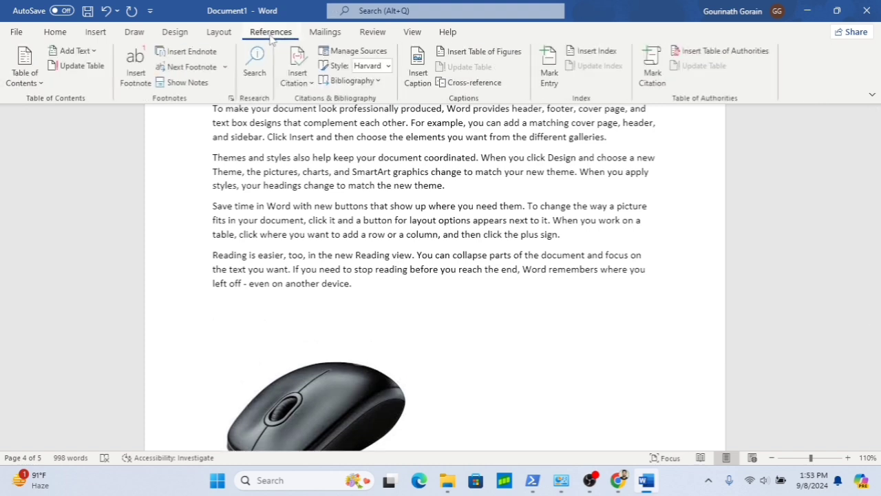
click(421, 81)
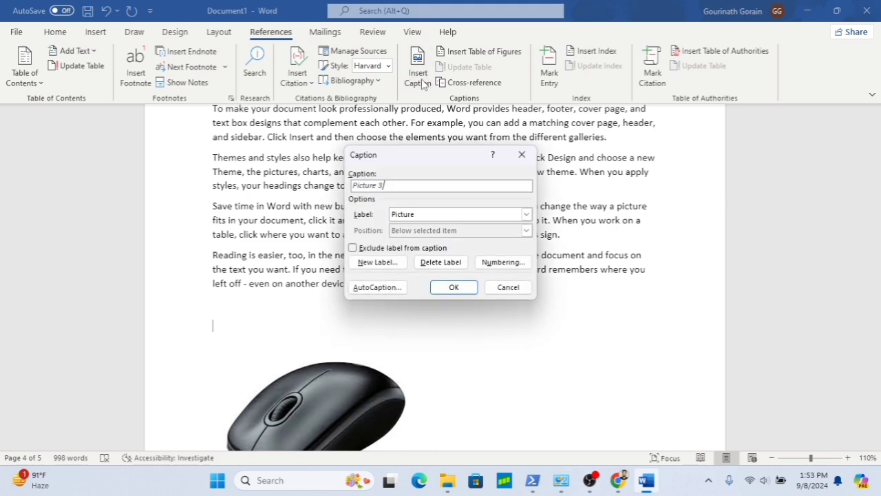
click(460, 287)
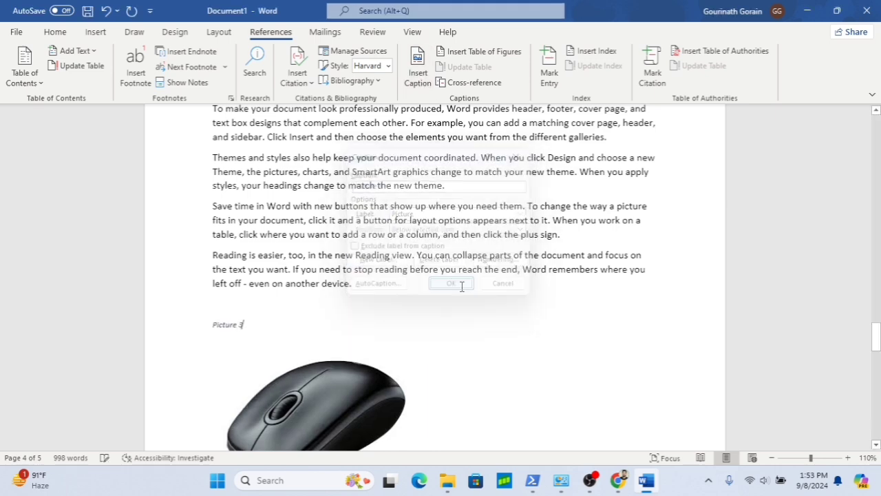
- Insert a table of figures for the Picture captions below the table of contents
scroll(494, 273, up, 20)
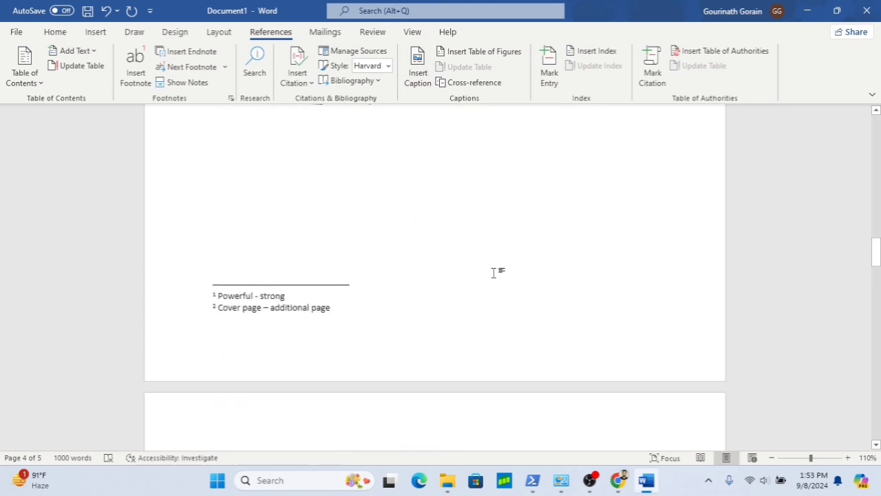
scroll(494, 273, up, 5)
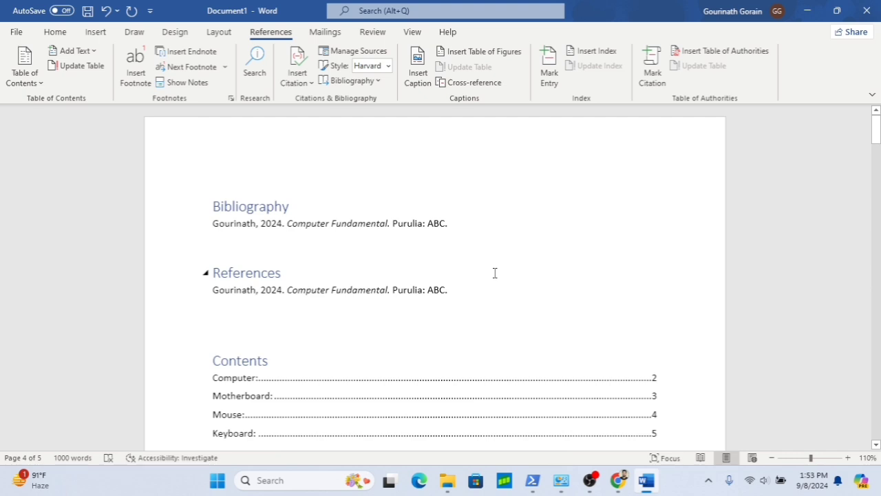
click(494, 272)
scroll(417, 316, down, 5)
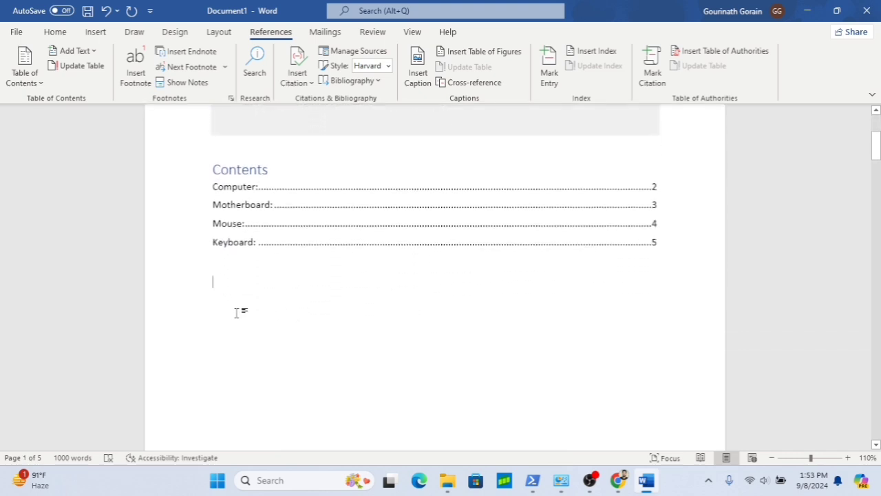
click(488, 55)
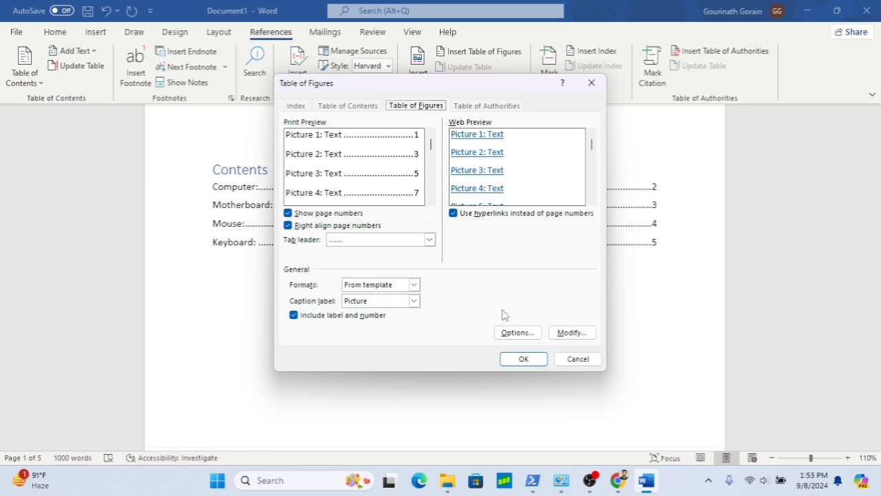
click(522, 358)
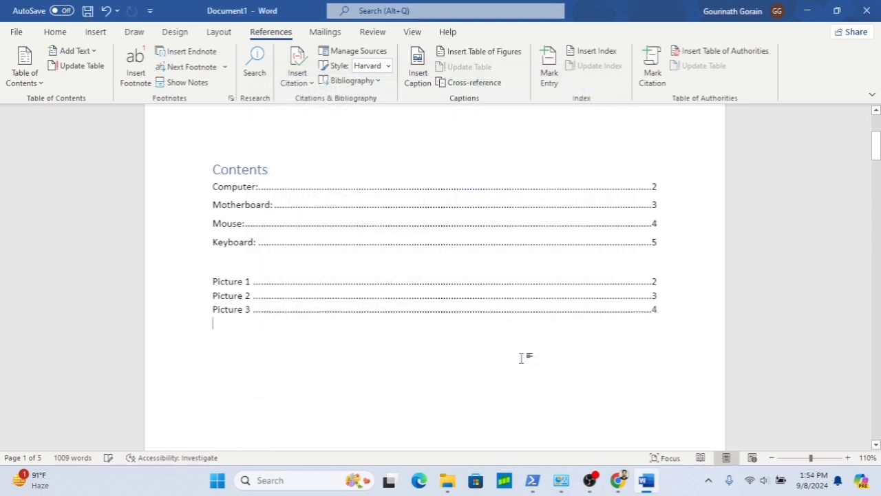
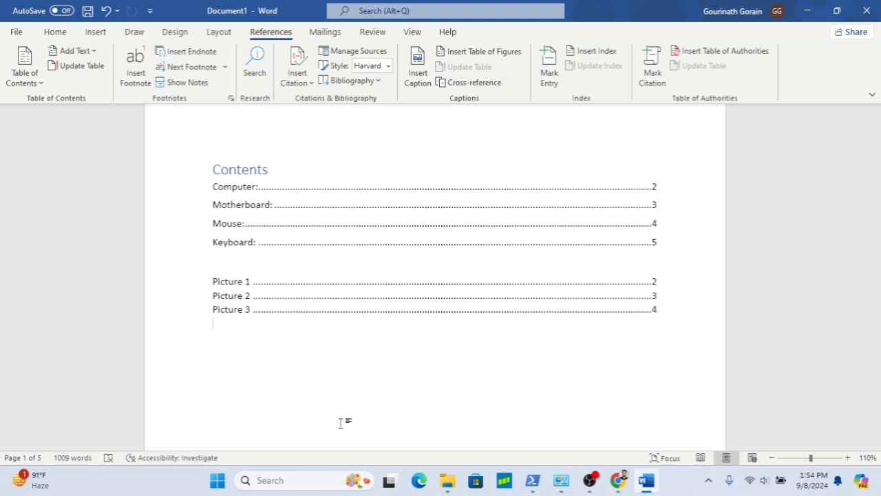
- Add blank lines at the end of the document and insert a 5×5 table there
scroll(381, 436, down, 15)
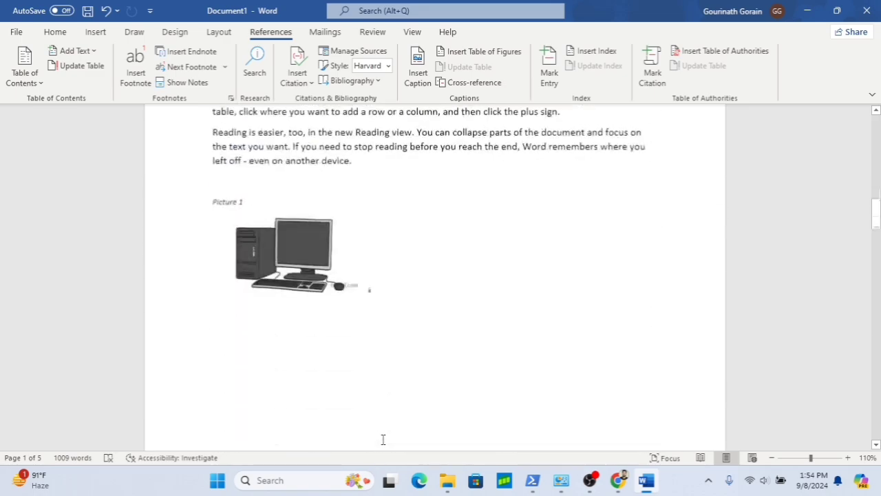
scroll(383, 440, down, 15)
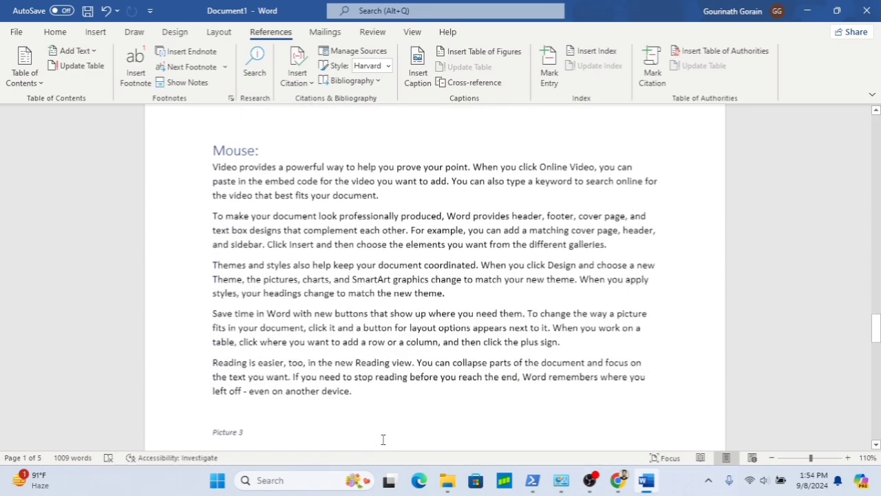
scroll(383, 439, down, 15)
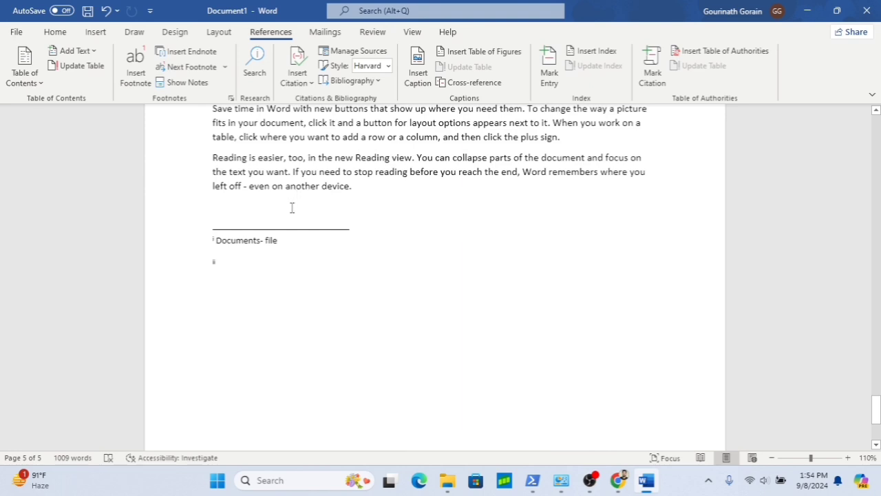
click(293, 204)
key(Return)
key(Return)
key(Return)
key(Return)
key(Return)
key(Return)
key(Return)
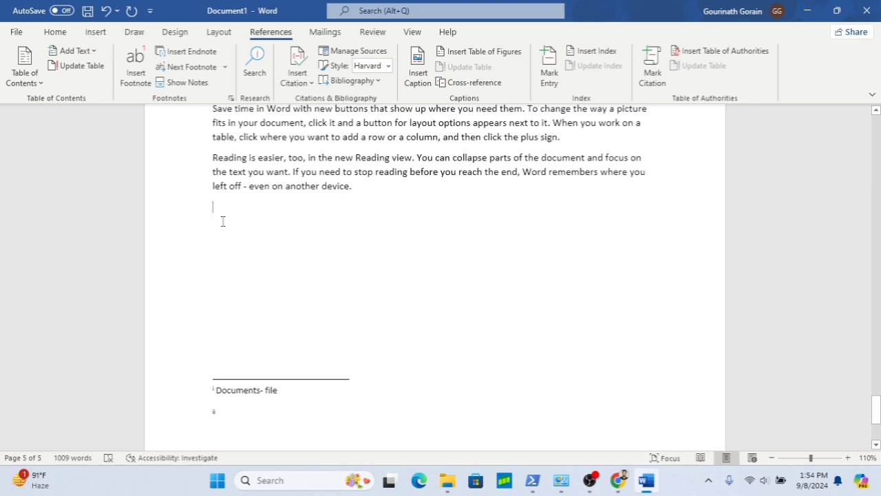
key(Return)
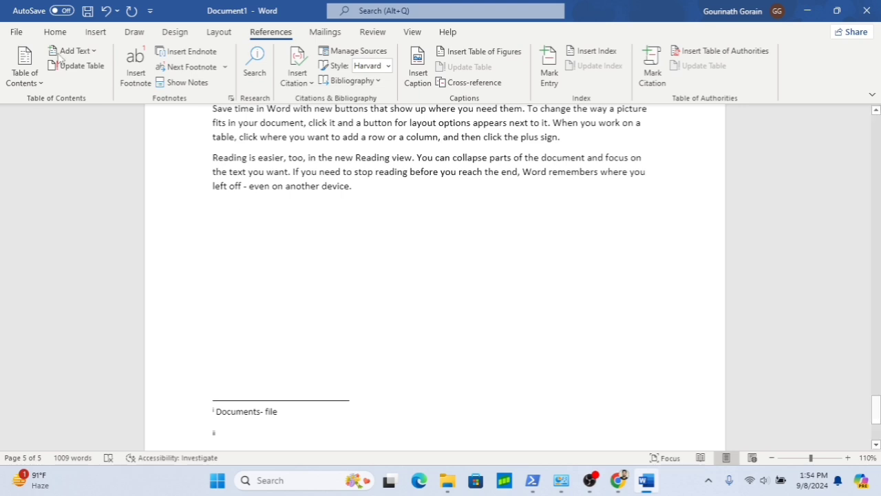
click(99, 32)
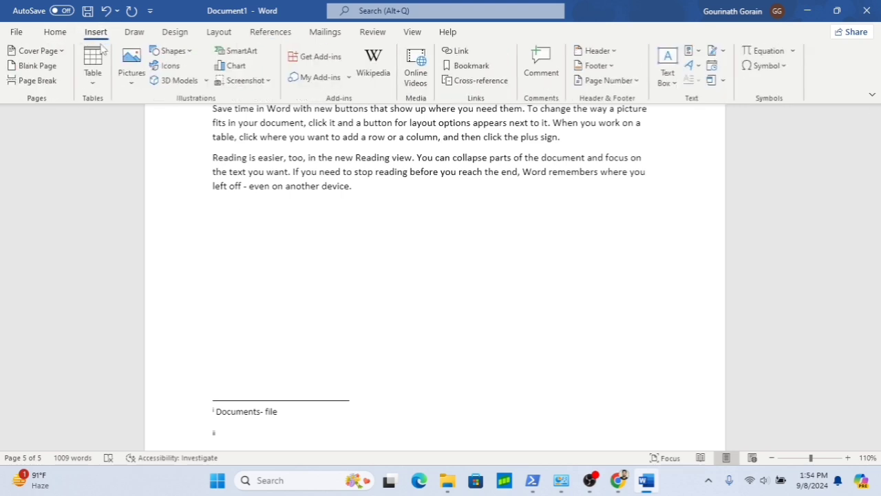
click(95, 83)
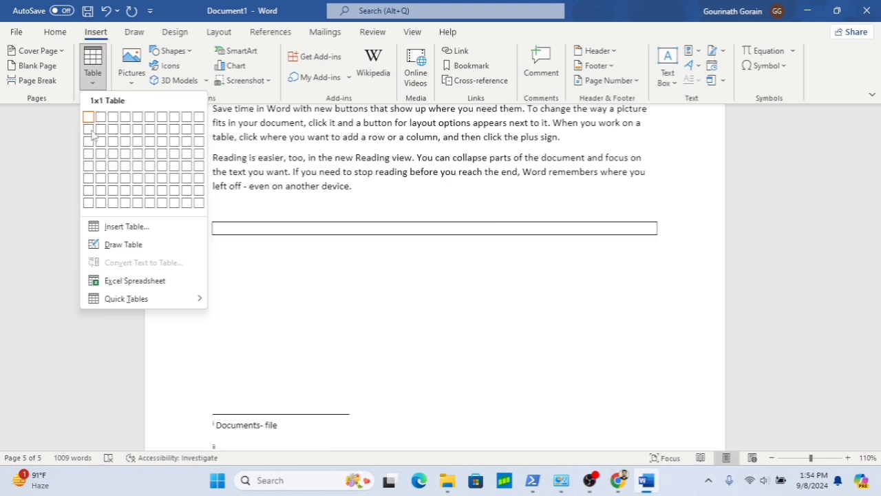
click(136, 167)
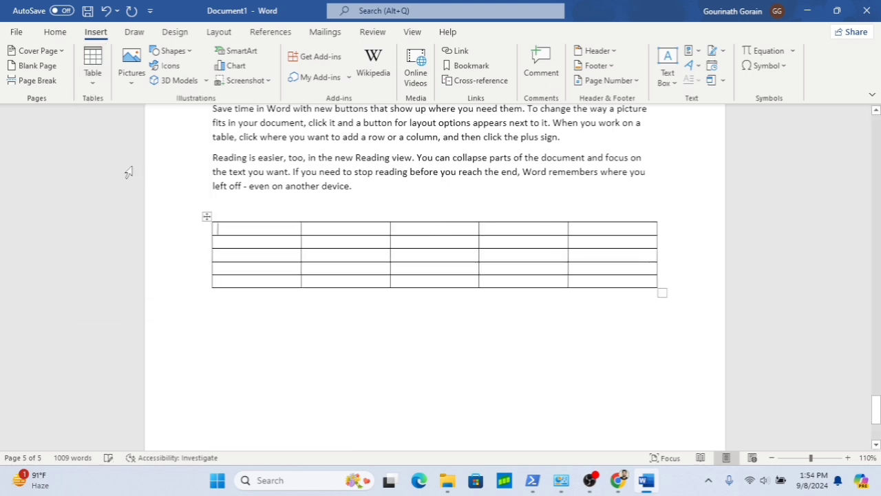
- Add a Table caption on the empty line above the new table
click(234, 208)
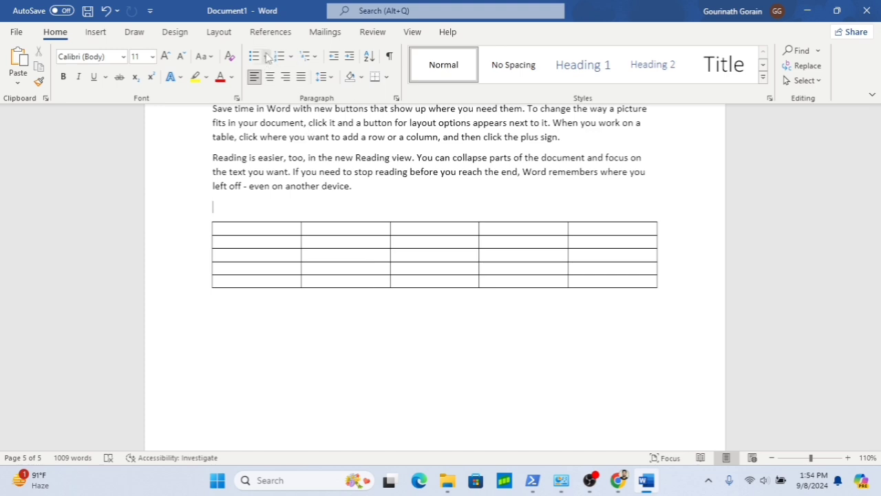
click(283, 33)
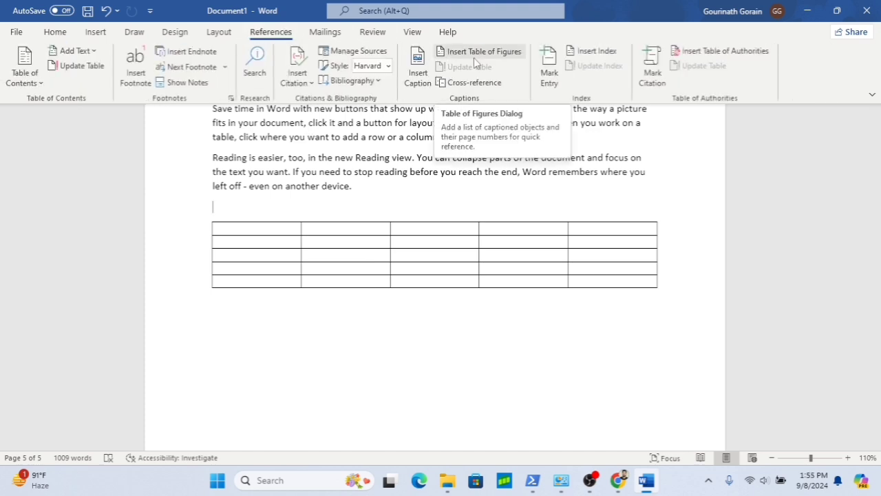
click(417, 79)
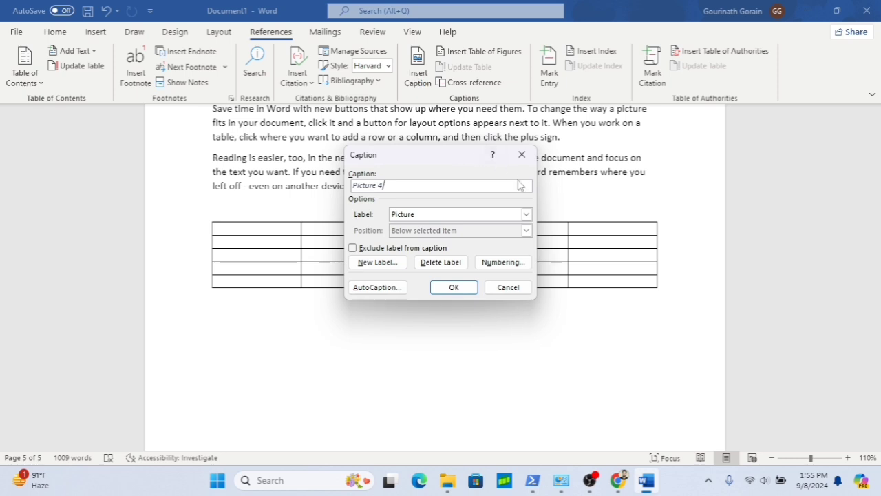
click(527, 214)
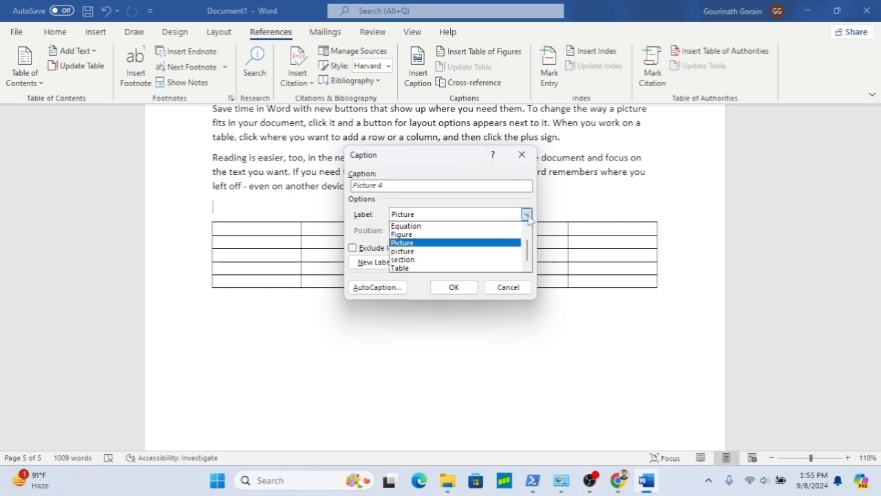
click(419, 270)
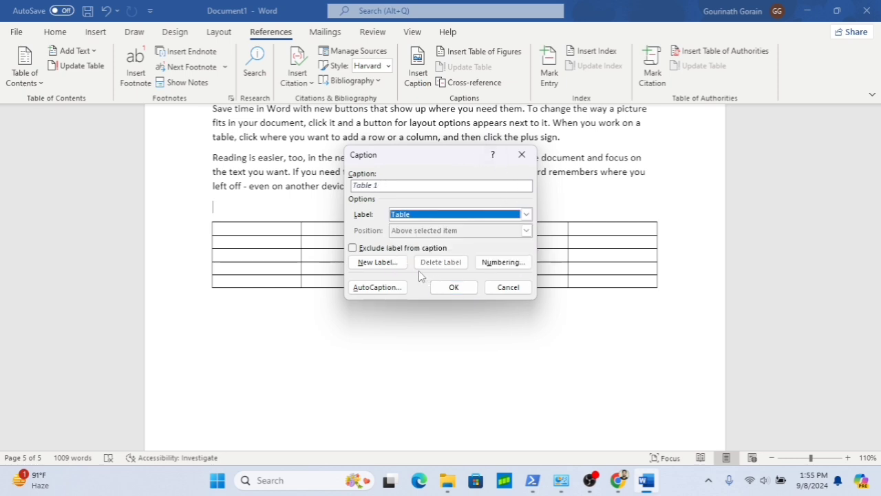
click(454, 287)
- Update the entire table of figures below the table of contents
scroll(469, 285, up, 2)
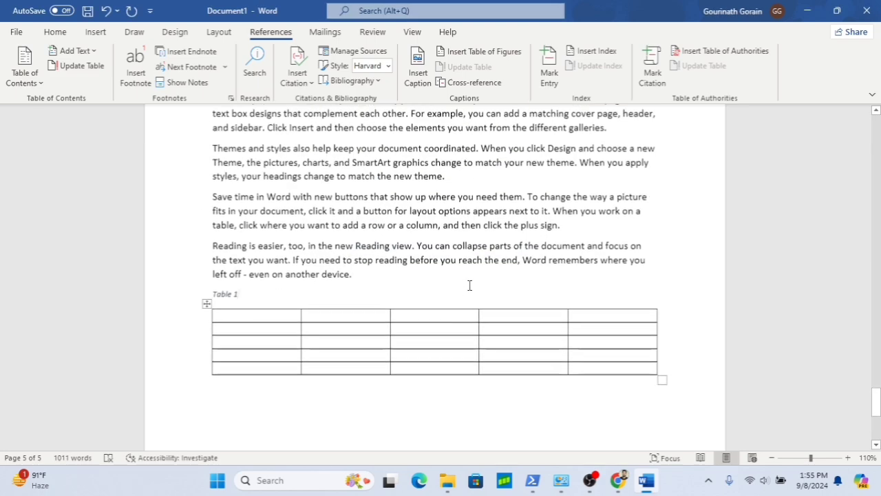
scroll(469, 285, down, 10)
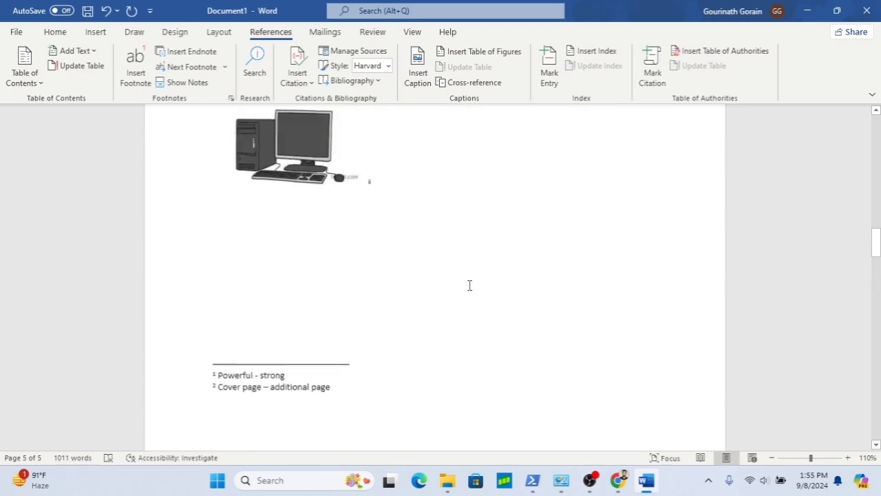
scroll(469, 285, up, 10)
scroll(469, 285, down, 3)
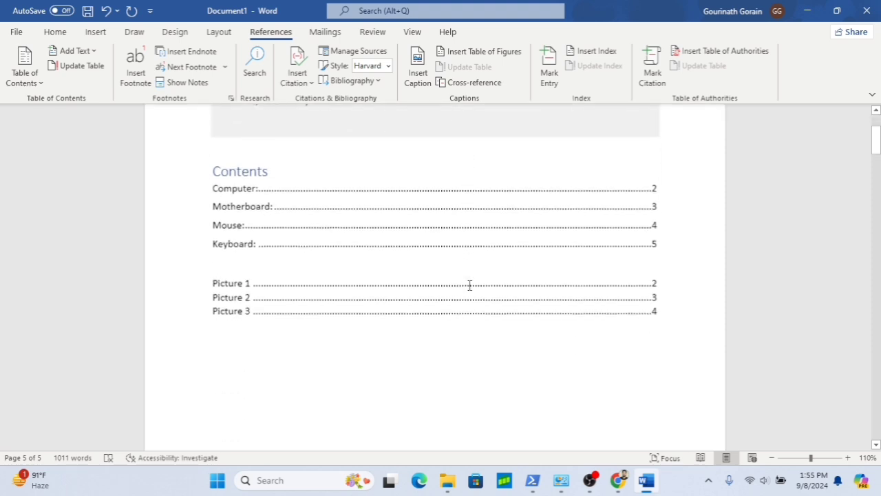
scroll(469, 285, down, 1)
click(341, 255)
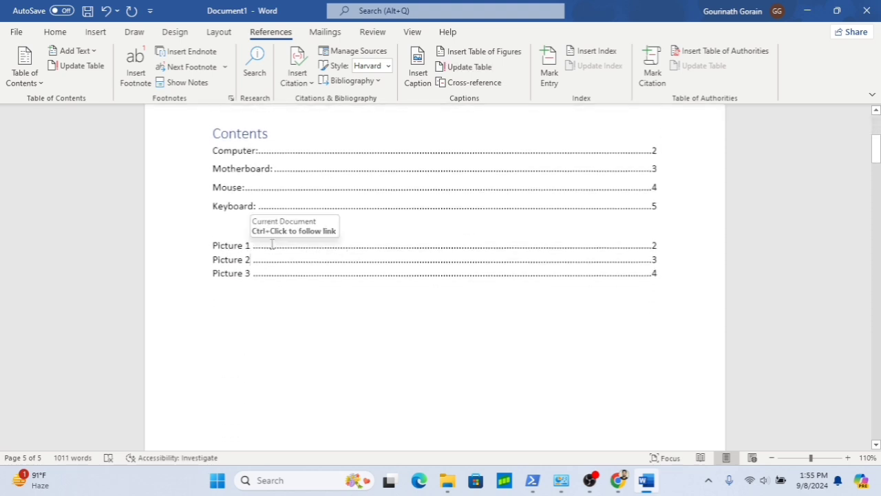
click(495, 57)
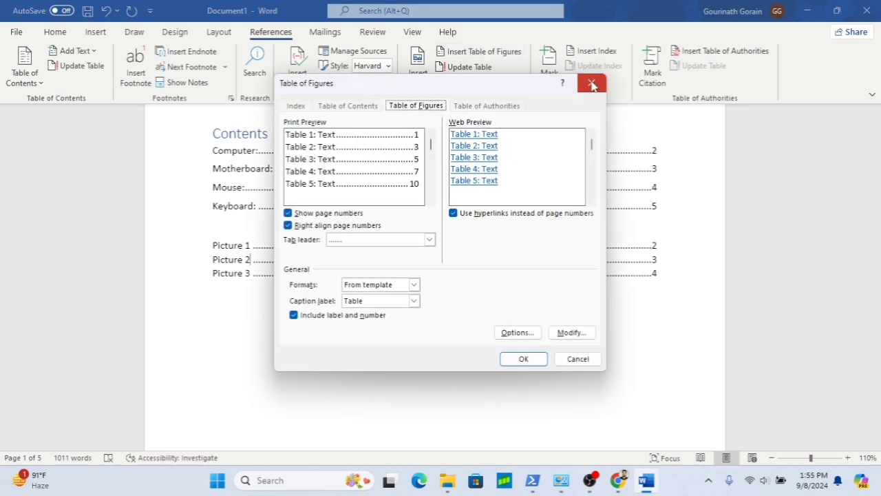
click(591, 84)
click(484, 68)
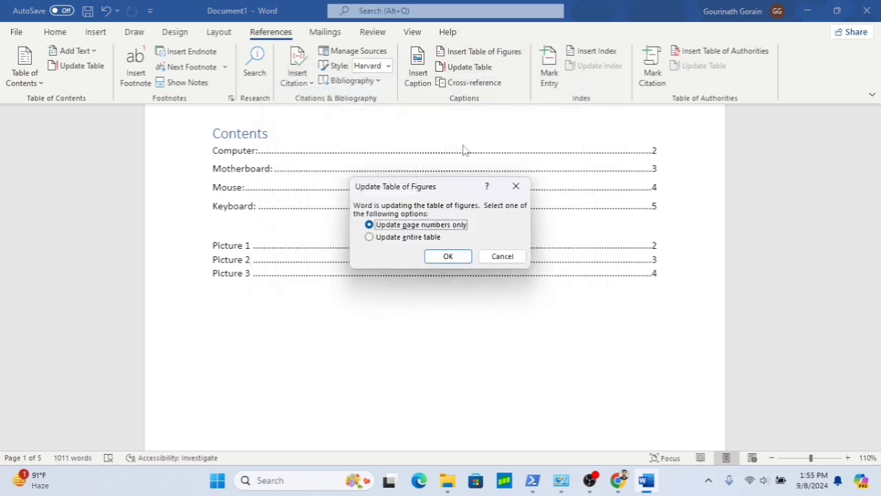
click(431, 238)
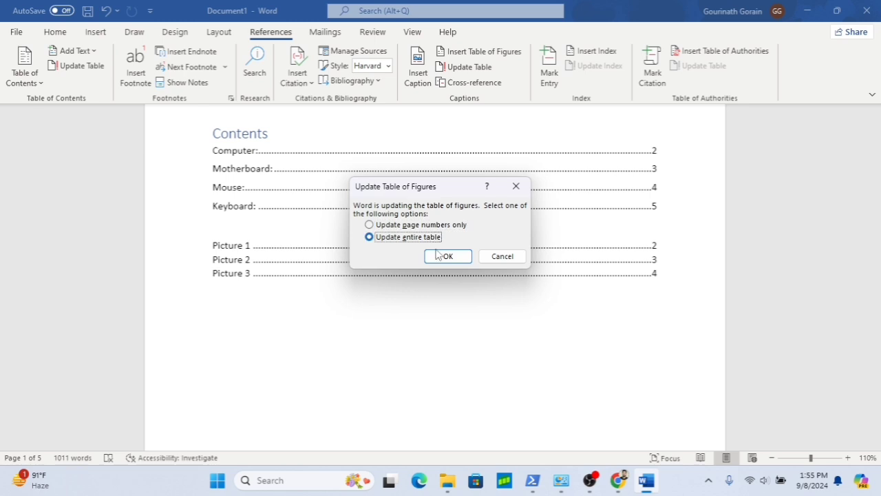
click(448, 256)
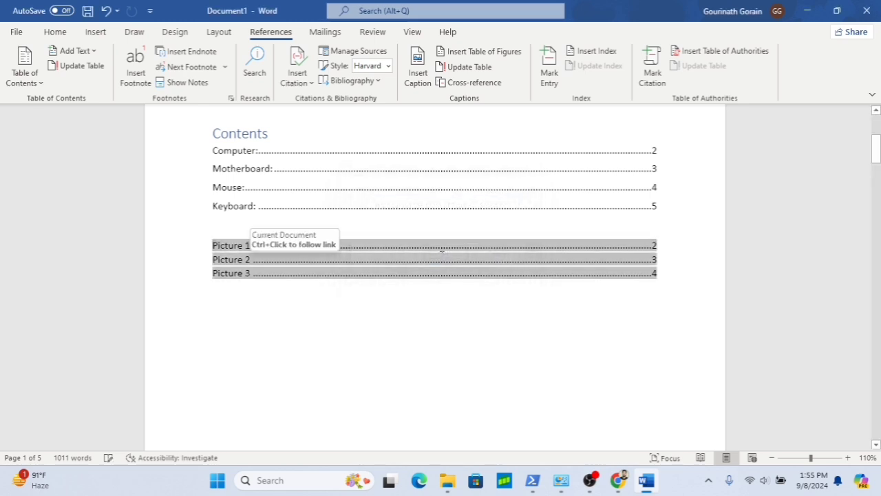
- Examine the table of figures entries below the table of contents
click(369, 321)
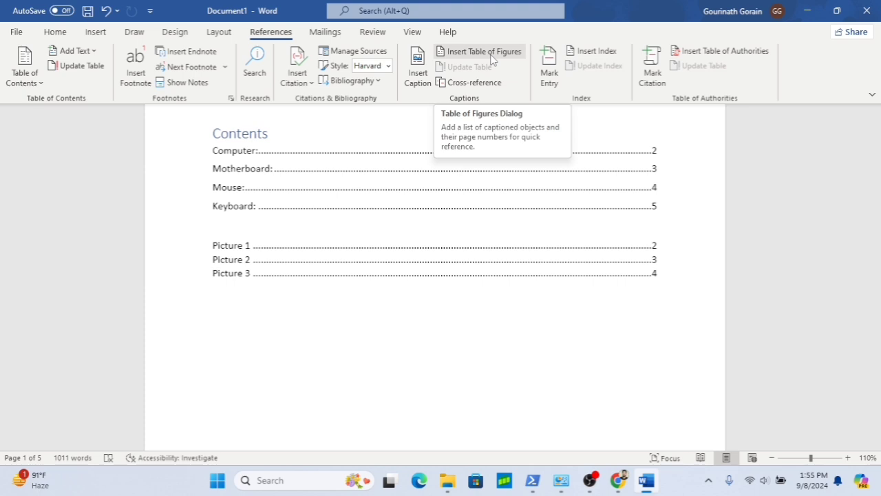
click(341, 256)
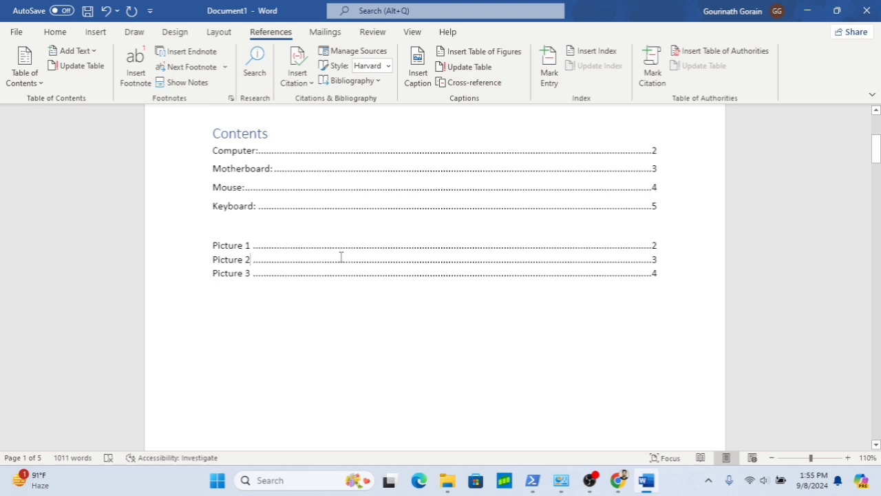
scroll(360, 378, down, 6)
scroll(360, 378, up, 6)
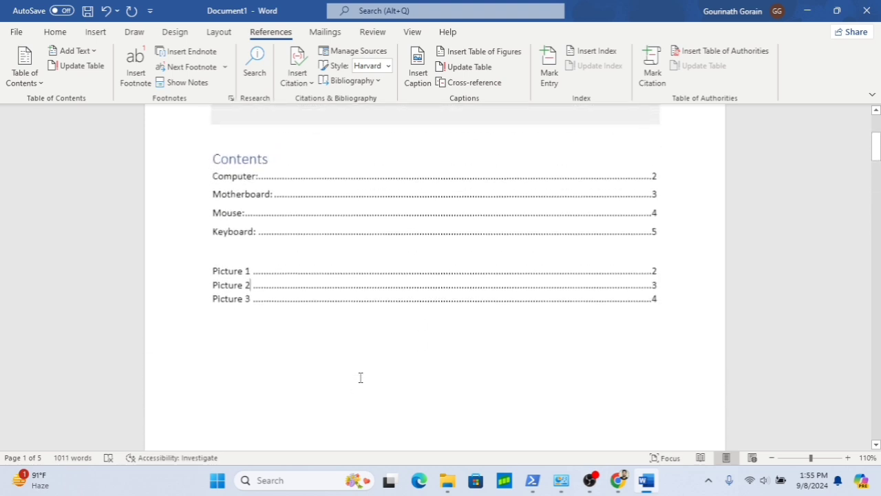
scroll(360, 377, down, 10)
scroll(360, 377, up, 5)
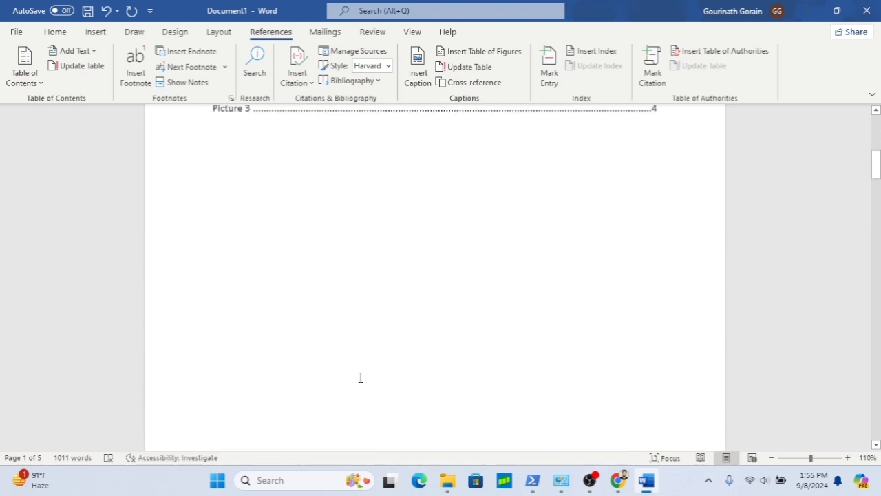
scroll(360, 377, up, 3)
click(359, 226)
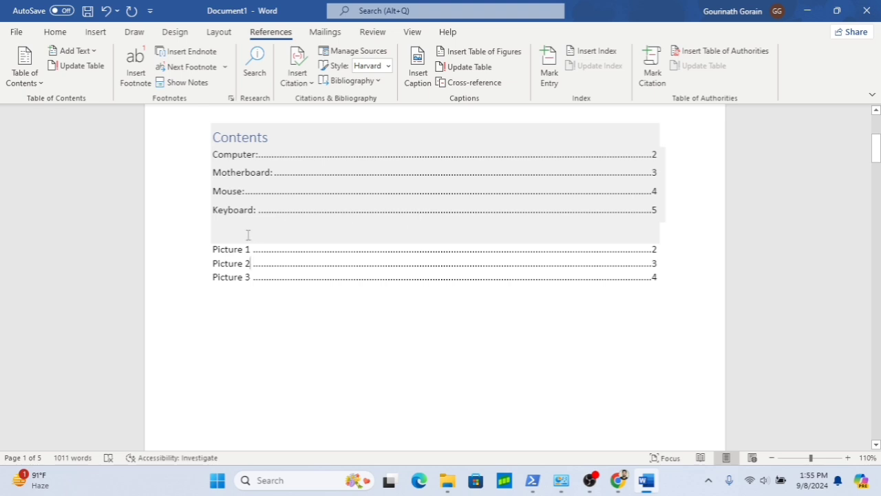
scroll(368, 292, up, 2)
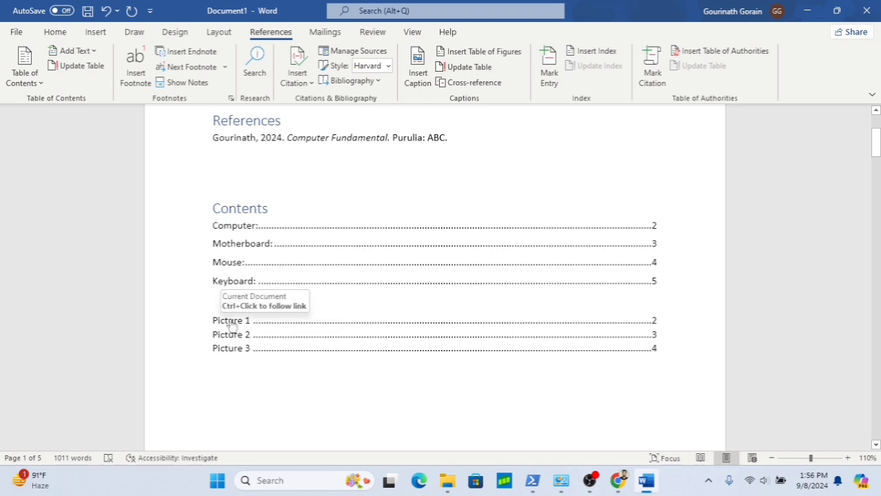
drag(230, 321, 215, 321)
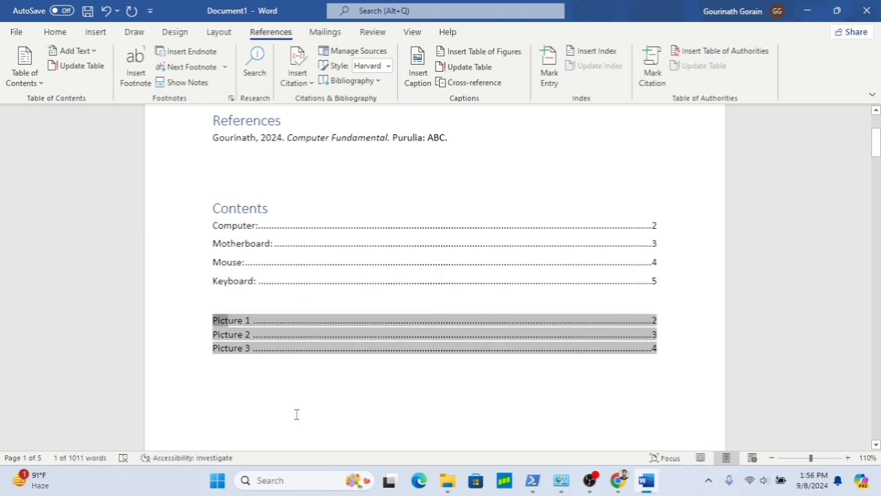
click(319, 358)
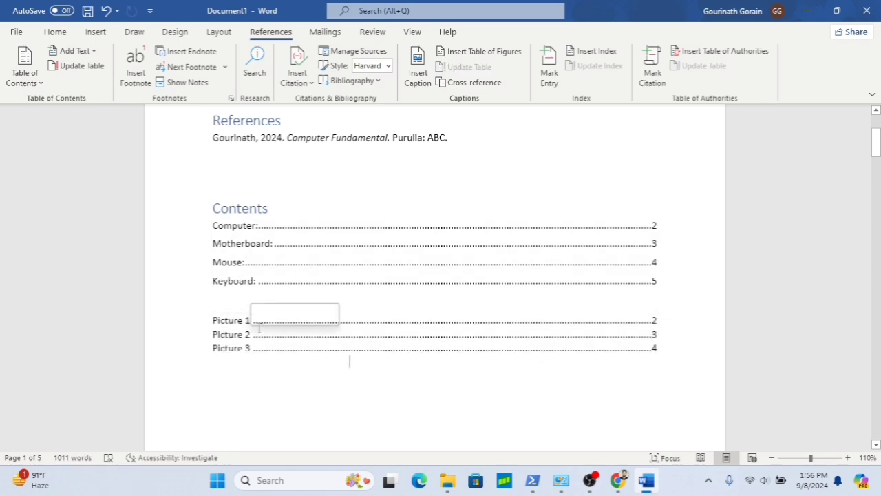
- Follow the table of figures links to the Picture 1 and Picture 3 captions in the document
ctrl+click(237, 322)
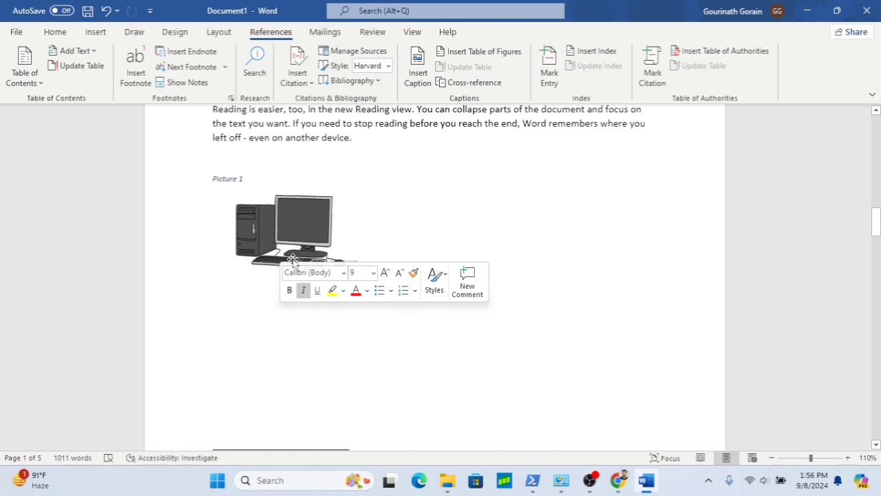
scroll(293, 259, up, 15)
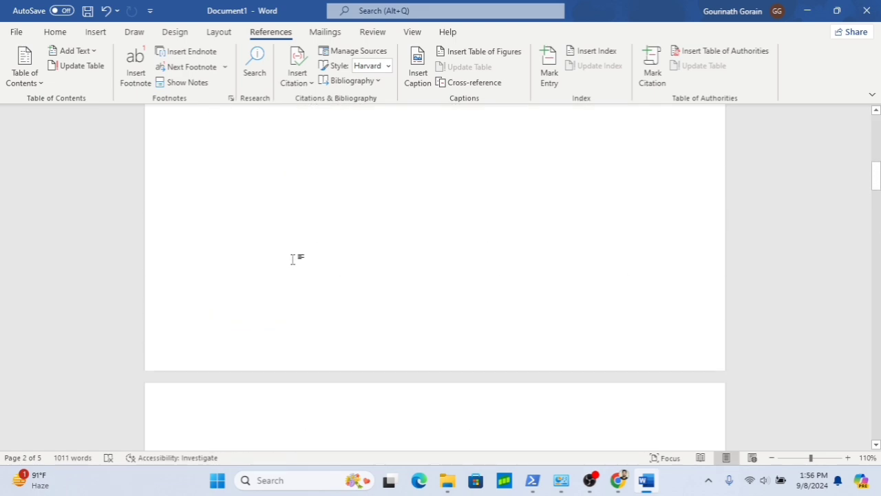
scroll(293, 259, down, 5)
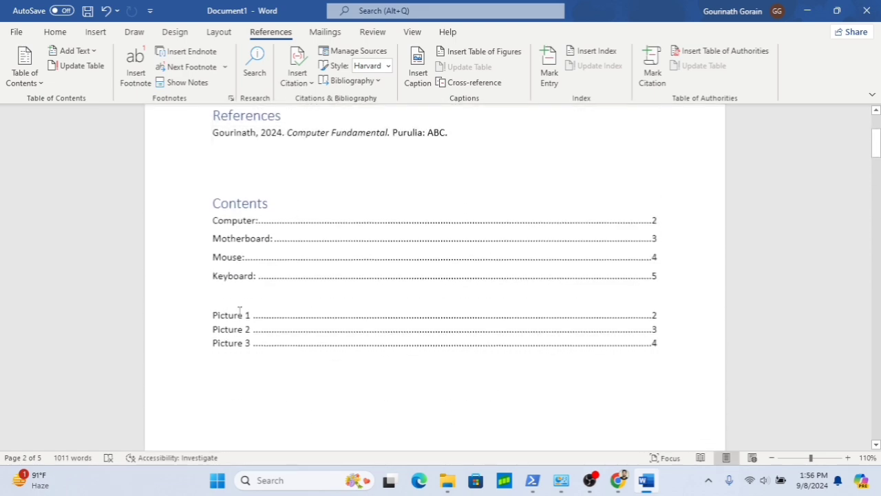
ctrl+click(238, 351)
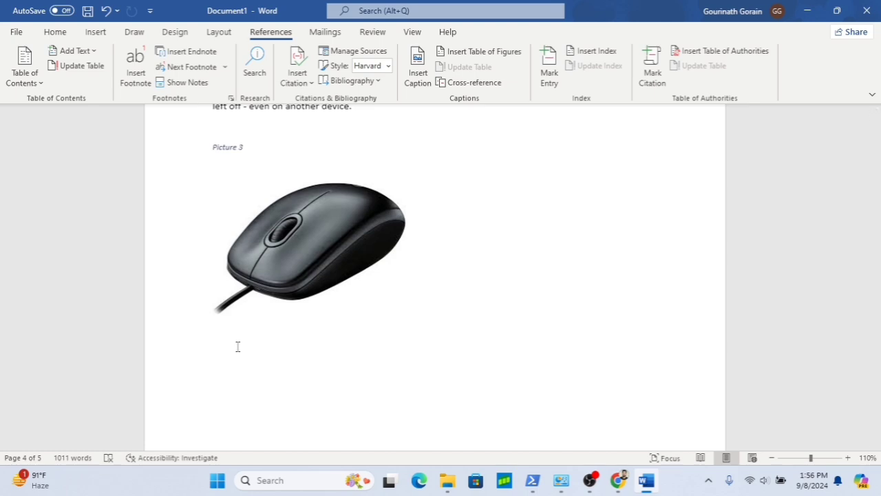
scroll(395, 315, up, 5)
scroll(395, 314, down, 10)
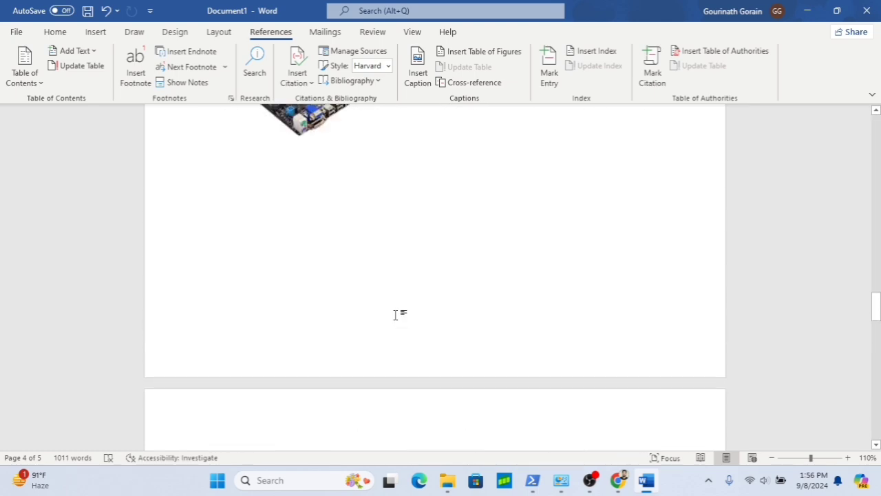
scroll(396, 314, up, 12)
scroll(396, 315, down, 3)
scroll(397, 314, up, 15)
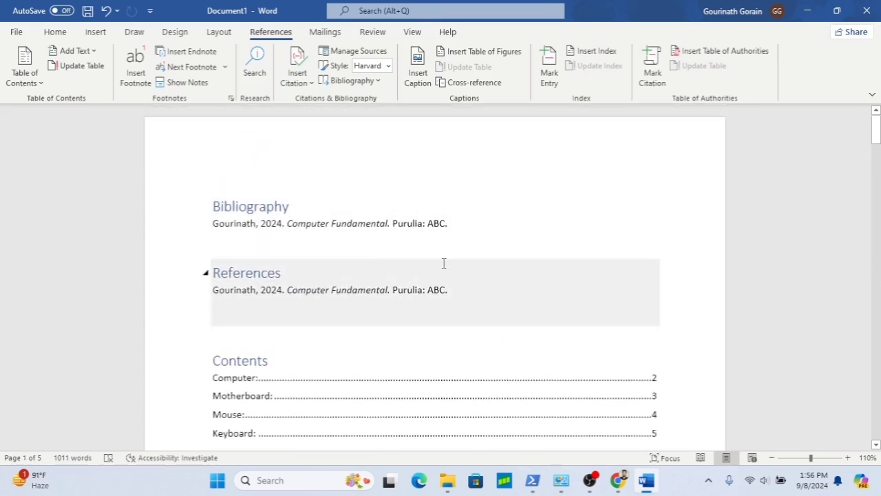
- Delete the entire Bibliography block at the top of the document
scroll(443, 263, down, 20)
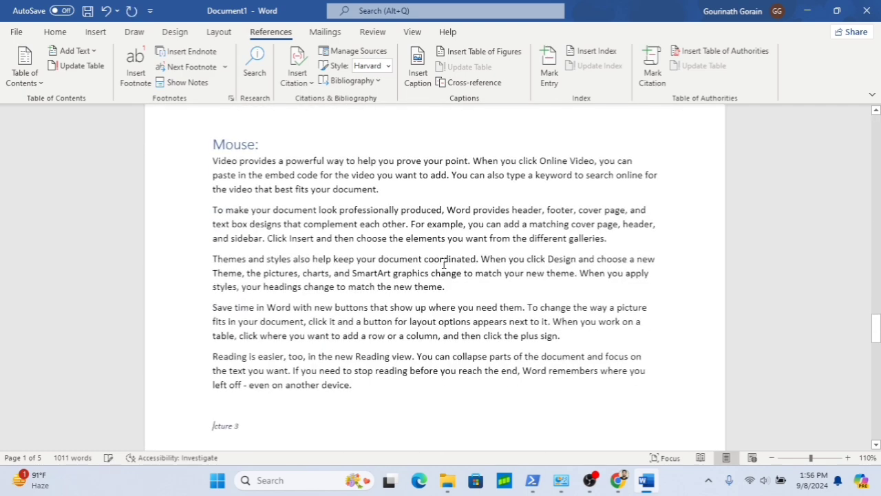
scroll(443, 263, up, 20)
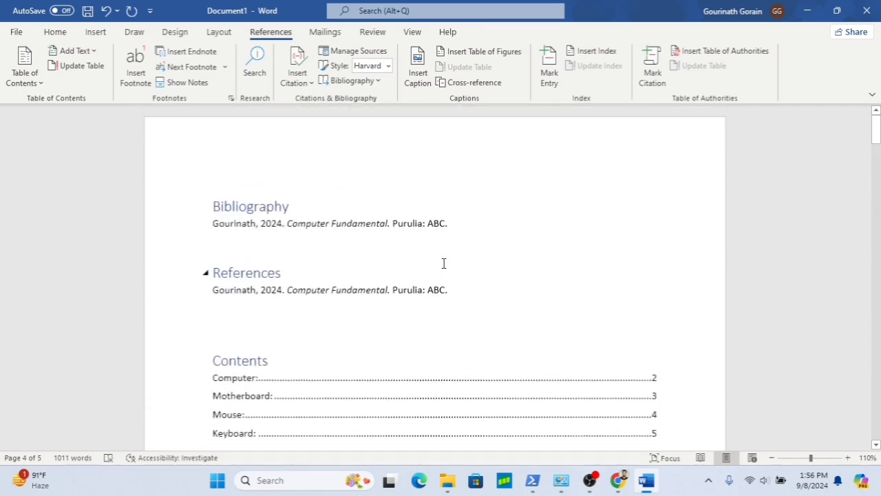
click(272, 230)
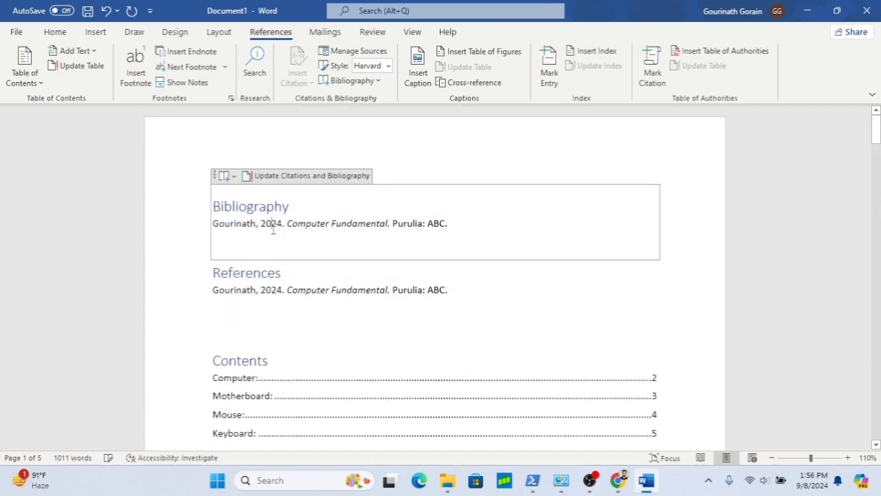
click(215, 177)
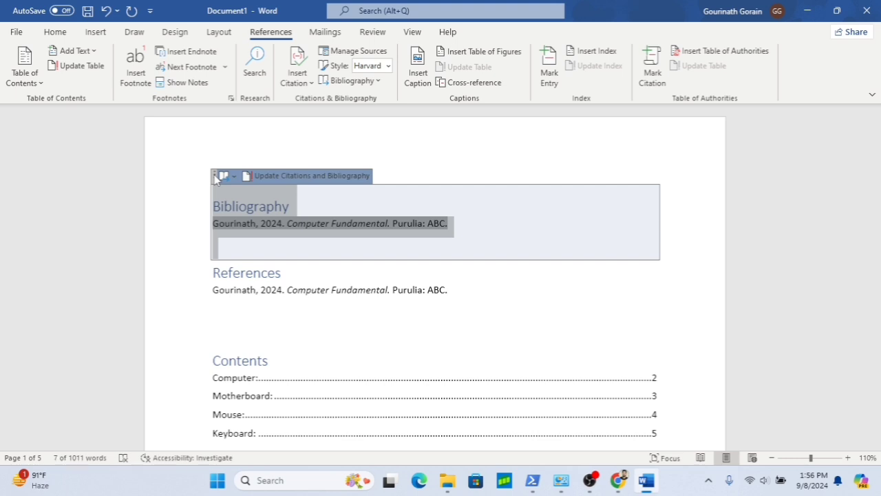
key(Delete)
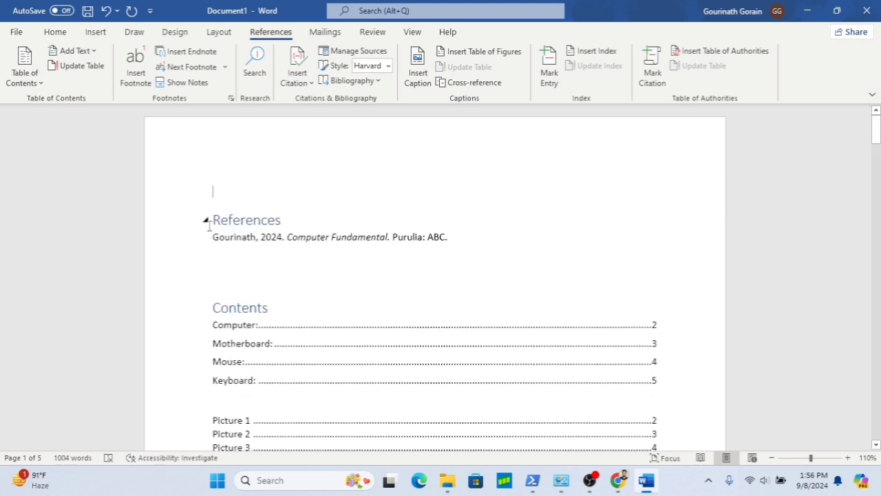
- Delete the entire References bibliography block as well
click(205, 221)
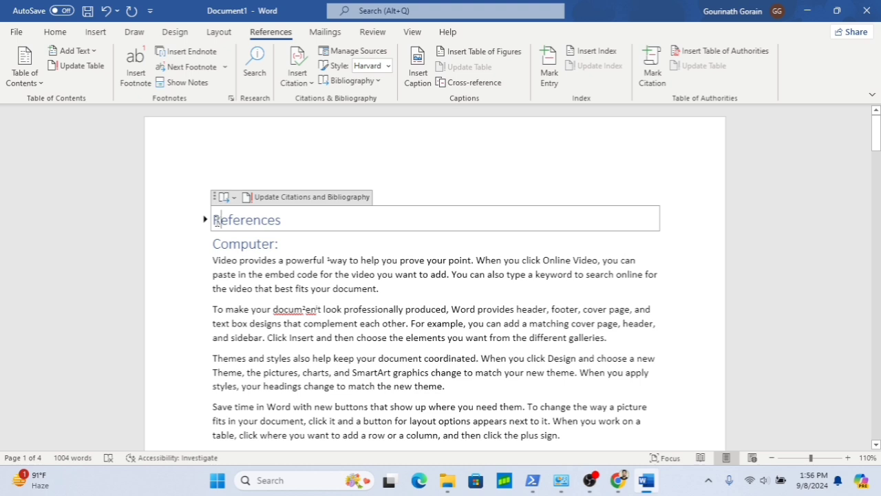
click(216, 198)
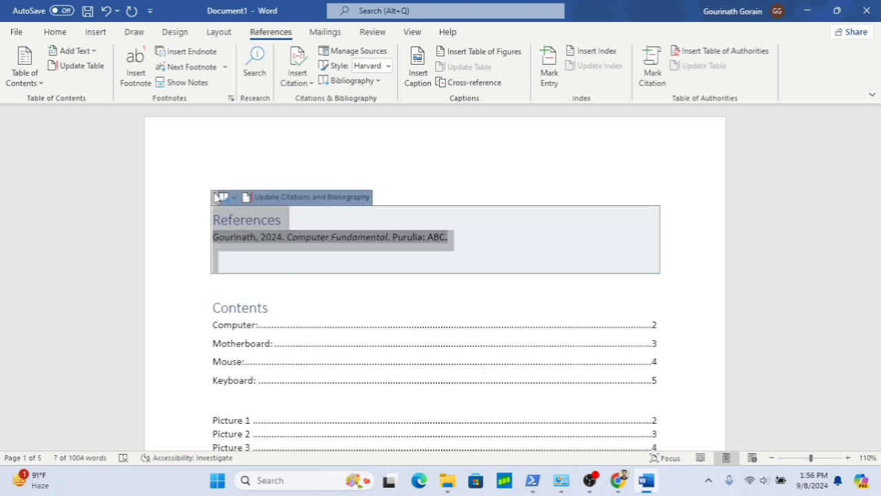
key(Delete)
- Insert a hyperlinked cross-reference to the entire Picture 1 caption above the table of contents and start a new line
scroll(215, 192, down, 3)
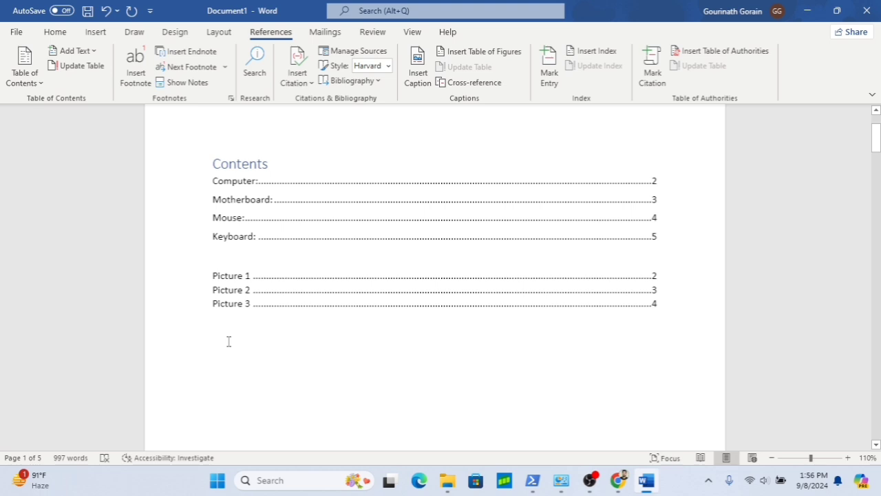
scroll(228, 342, up, 3)
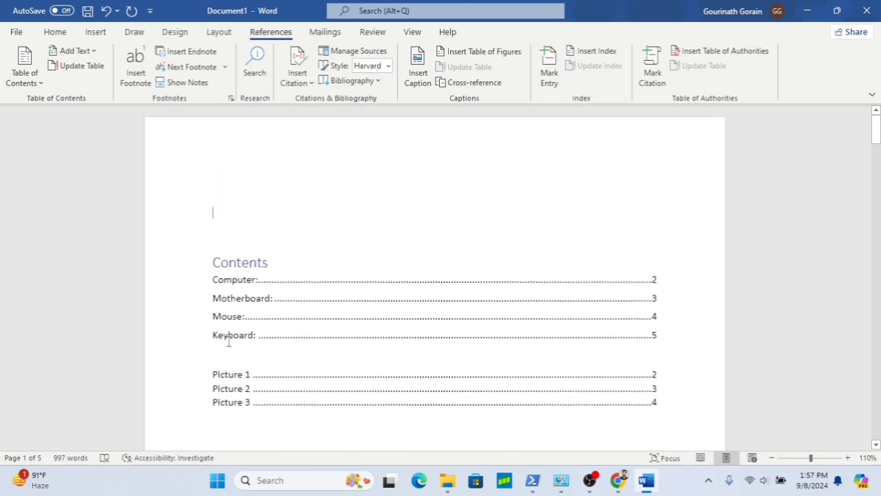
click(474, 83)
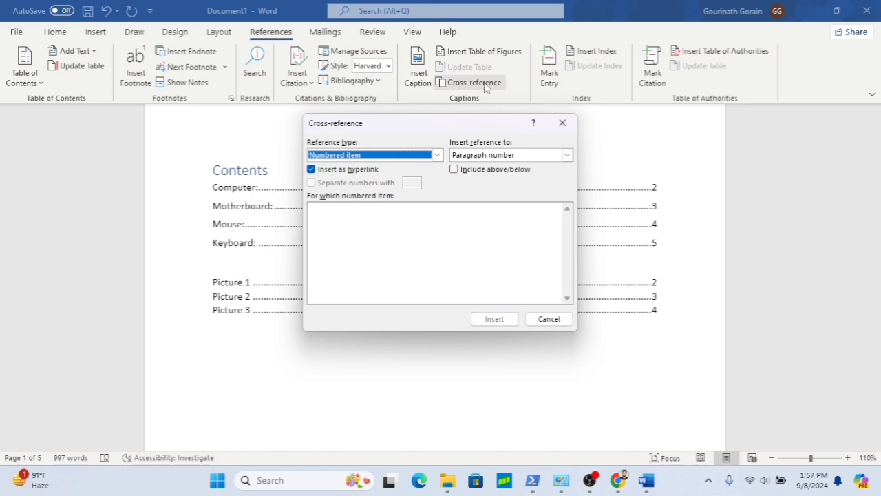
click(437, 155)
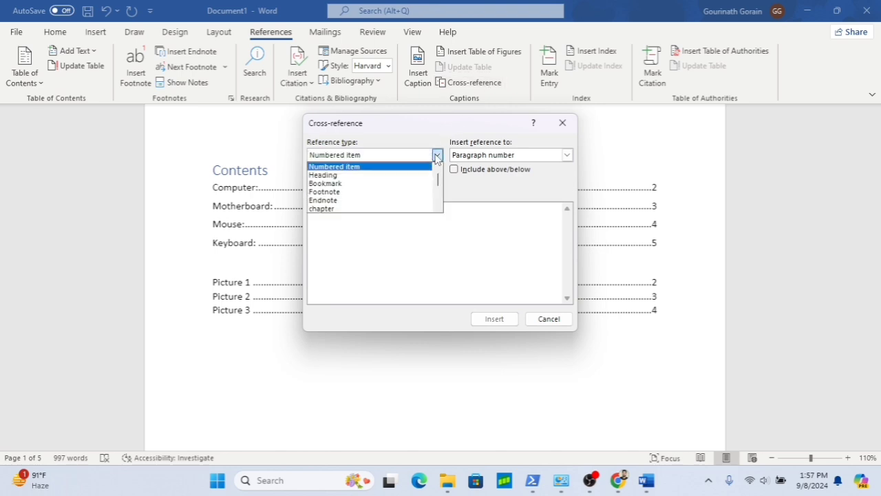
click(435, 202)
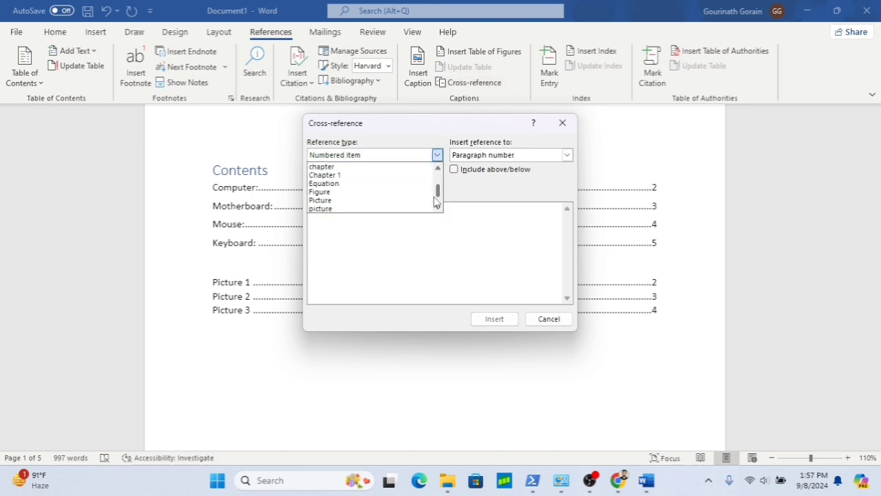
click(365, 200)
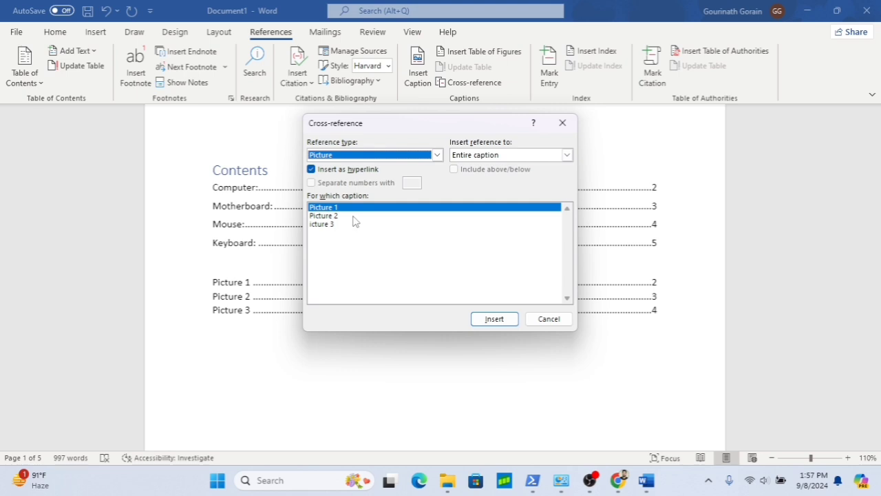
click(495, 319)
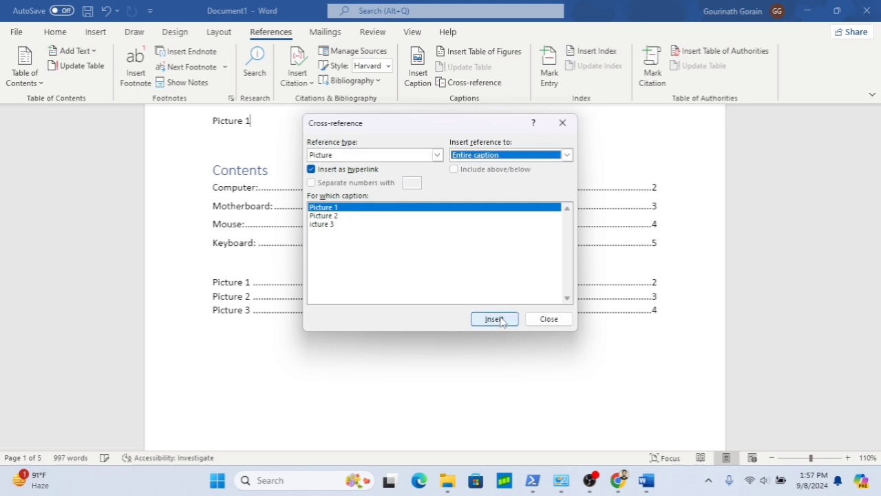
click(549, 321)
key(Return)
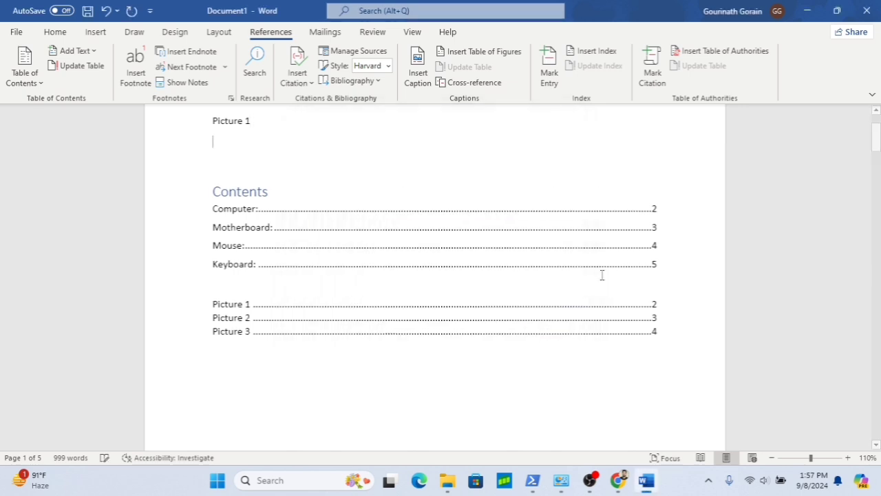
- Insert a cross-reference to the entire Picture 2 caption on the new line
click(475, 82)
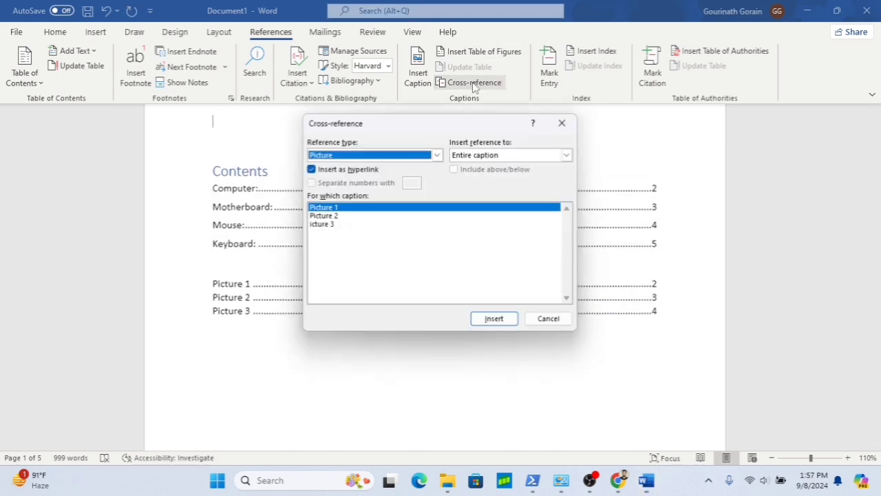
click(349, 216)
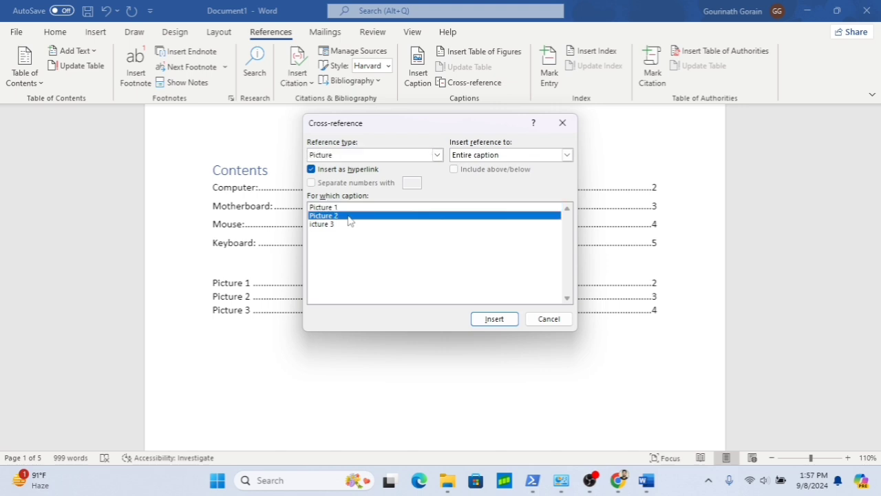
click(494, 319)
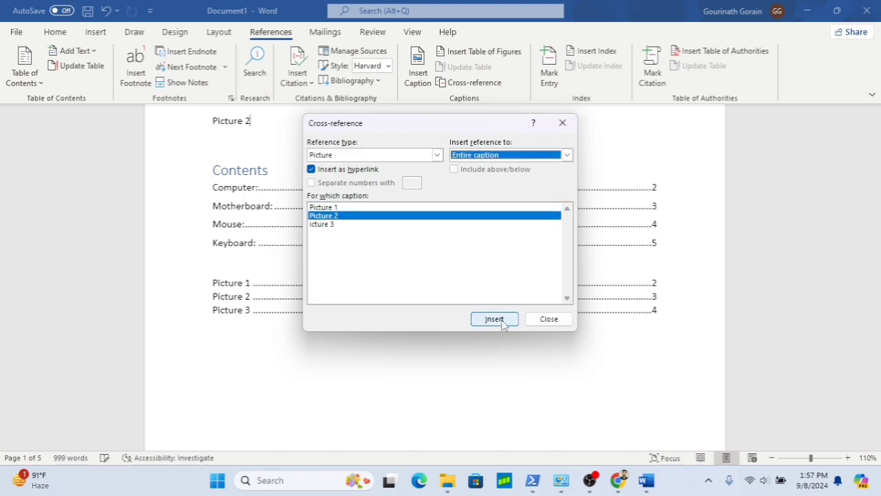
click(549, 319)
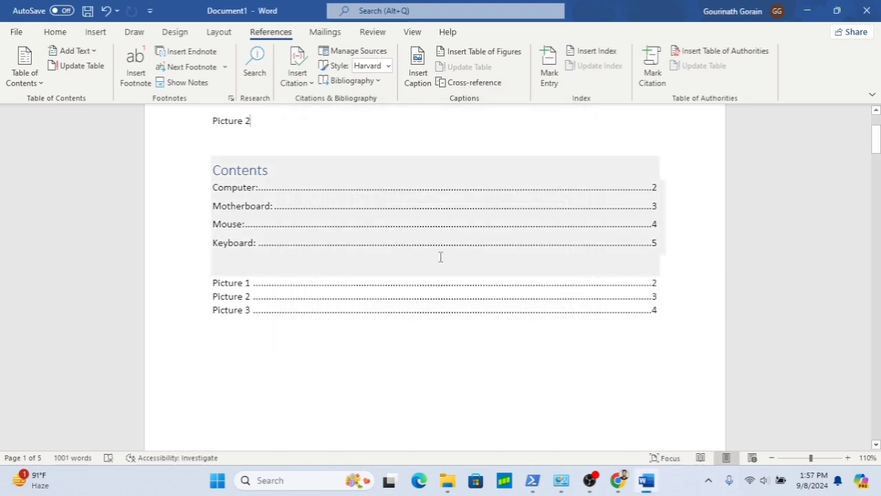
- Insert a cross-reference to the Picture 3 caption right after Picture 2, then delete it again
scroll(441, 255, up, 2)
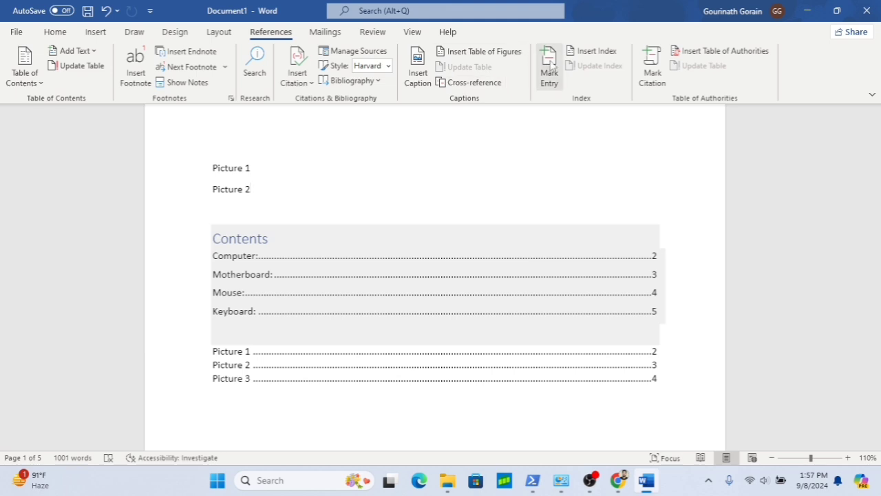
click(475, 82)
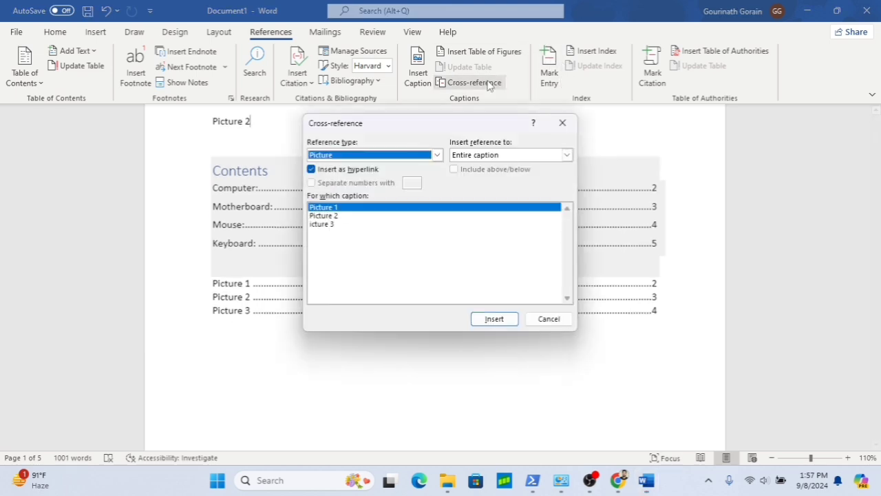
click(338, 226)
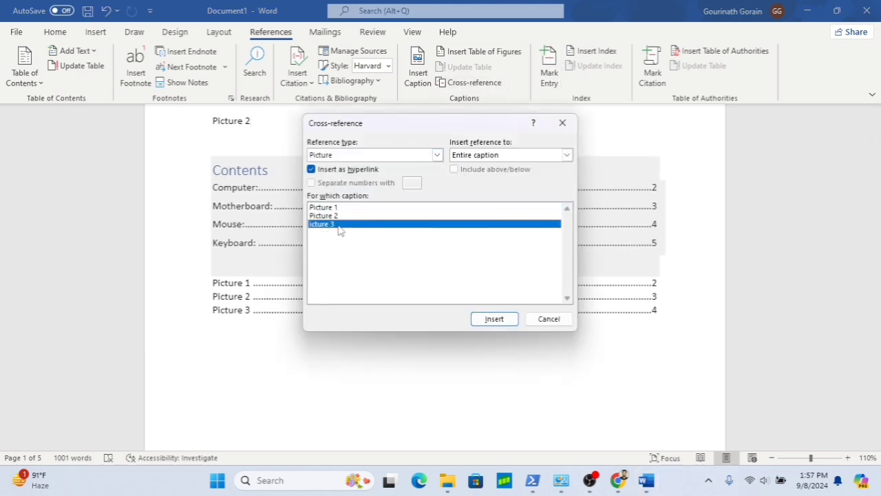
click(492, 321)
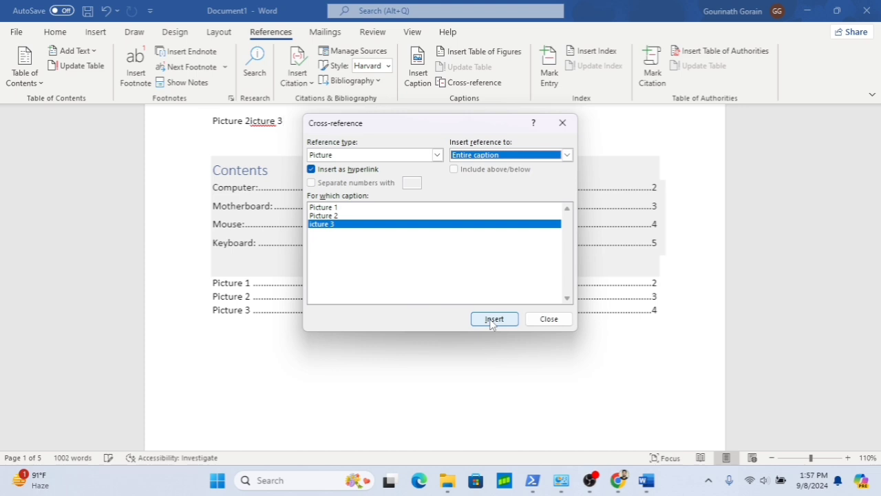
click(548, 319)
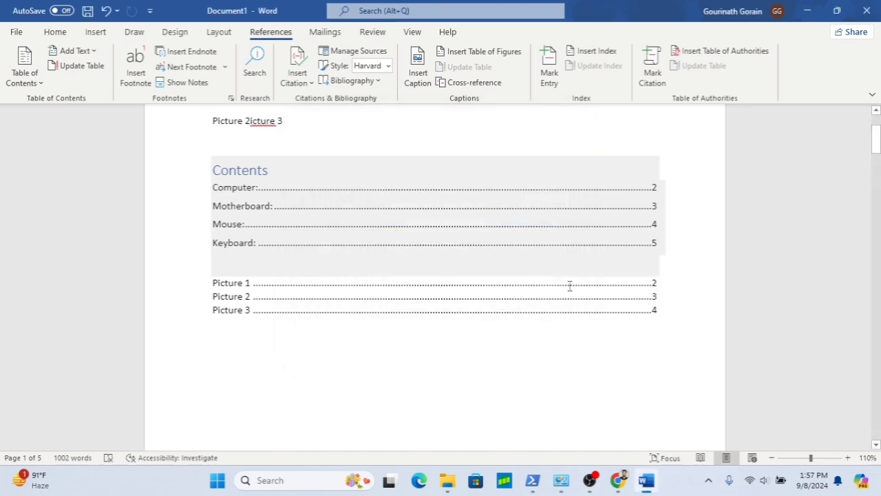
double_click(310, 127)
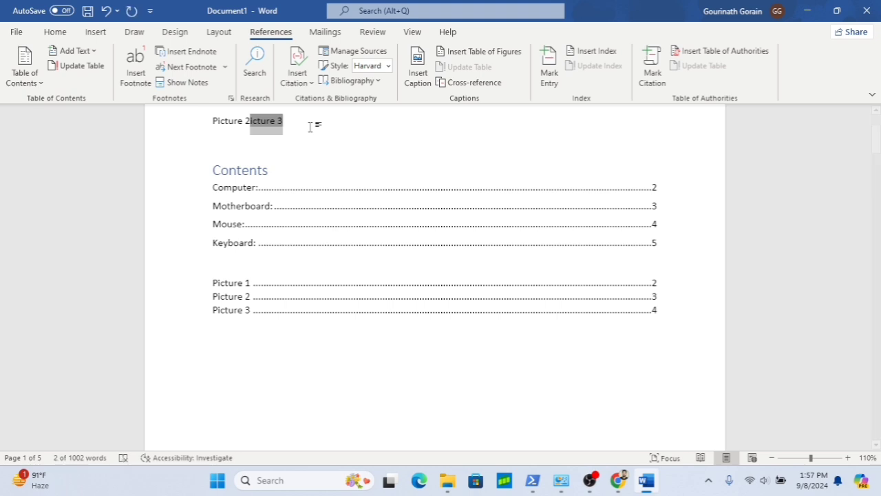
key(BackSpace)
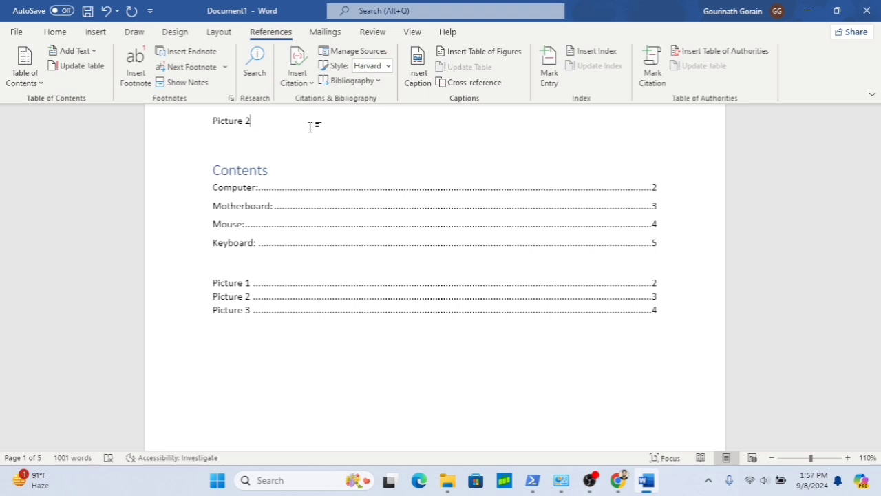
- Insert a cross-reference to the Picture 3 caption on its own new line and add blank lines below it
key(Return)
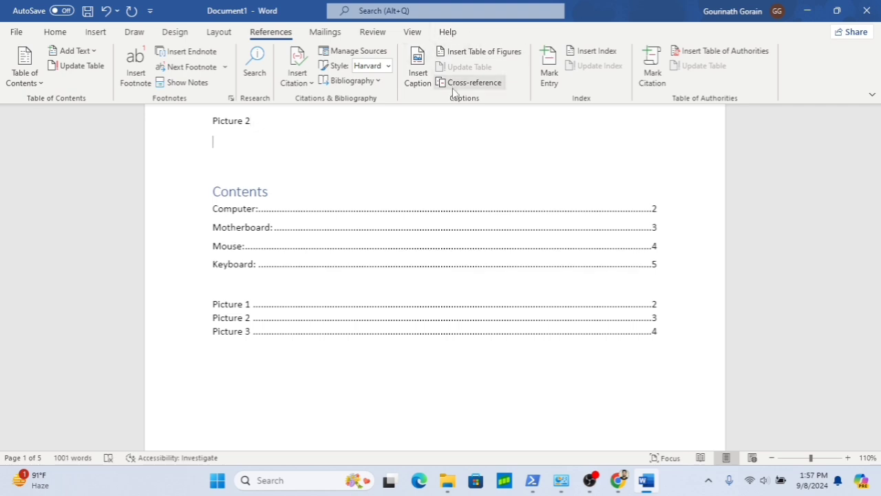
click(456, 82)
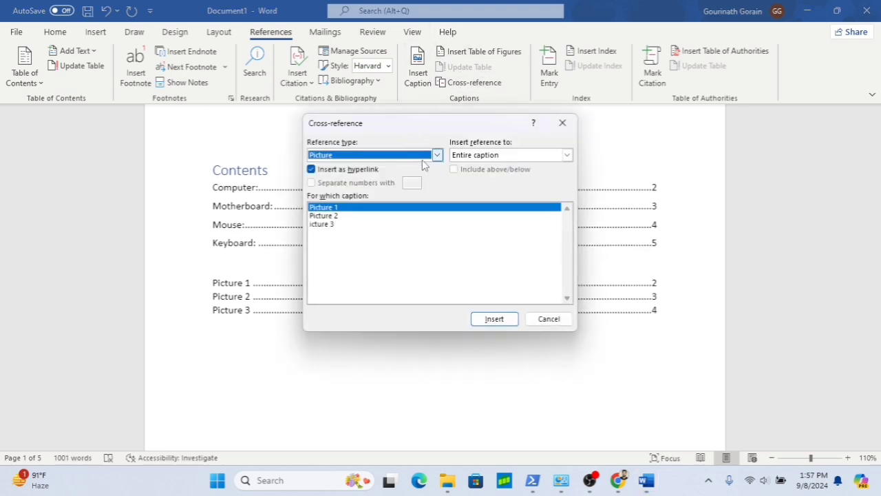
click(340, 225)
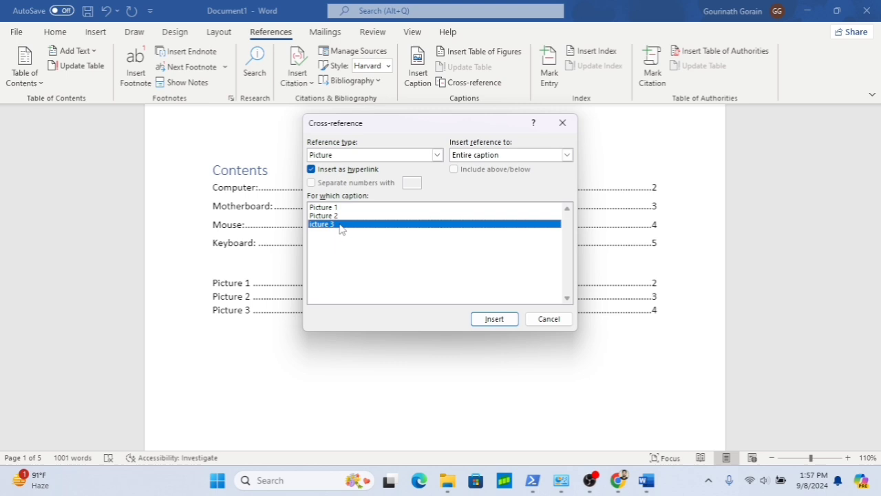
click(497, 320)
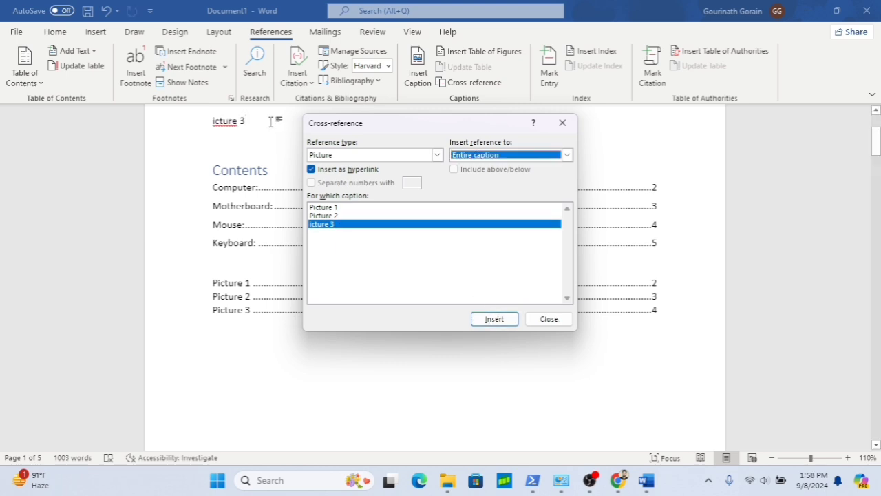
click(270, 121)
key(Return)
key(Return)
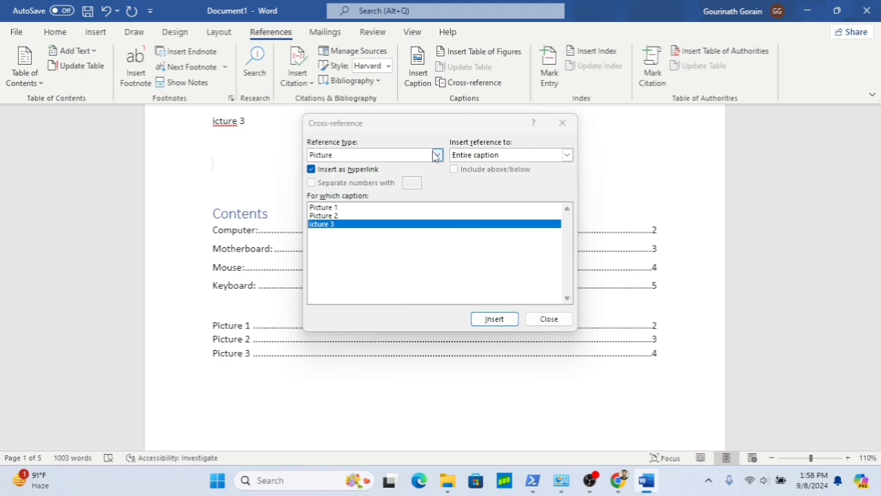
- Insert a cross-reference to the entire Table 1 caption, choosing Table as the reference type
click(436, 155)
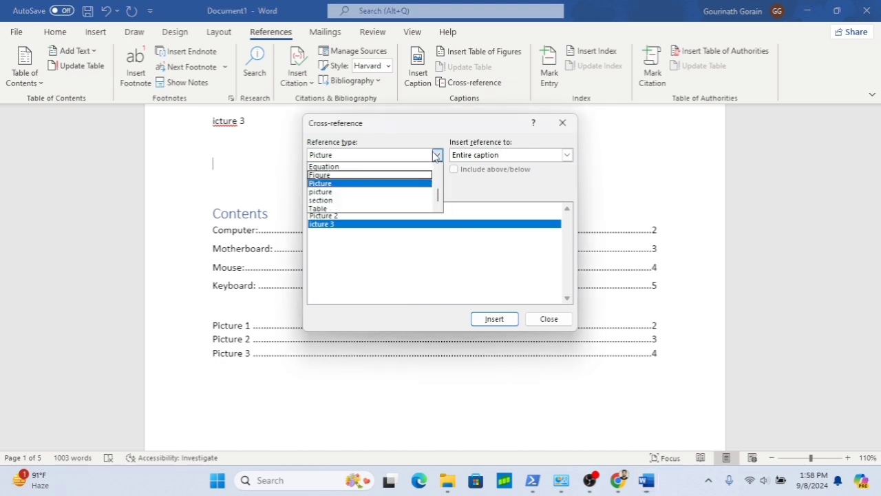
click(338, 208)
click(358, 208)
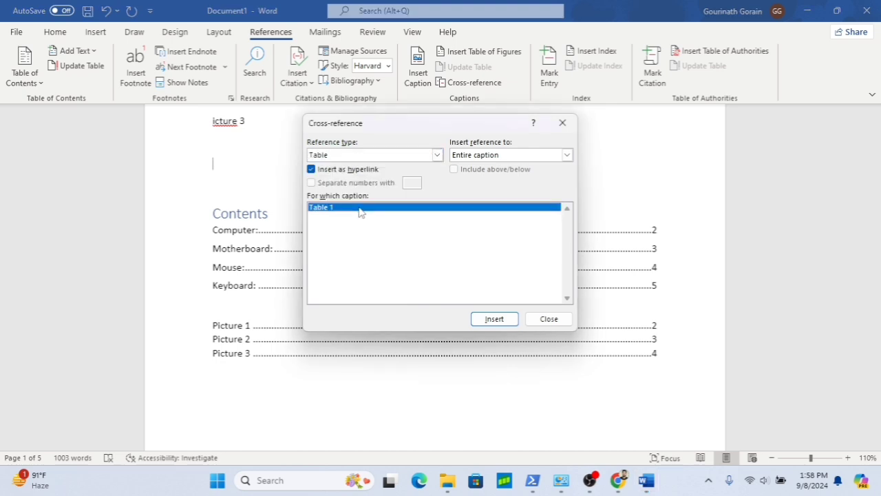
click(501, 323)
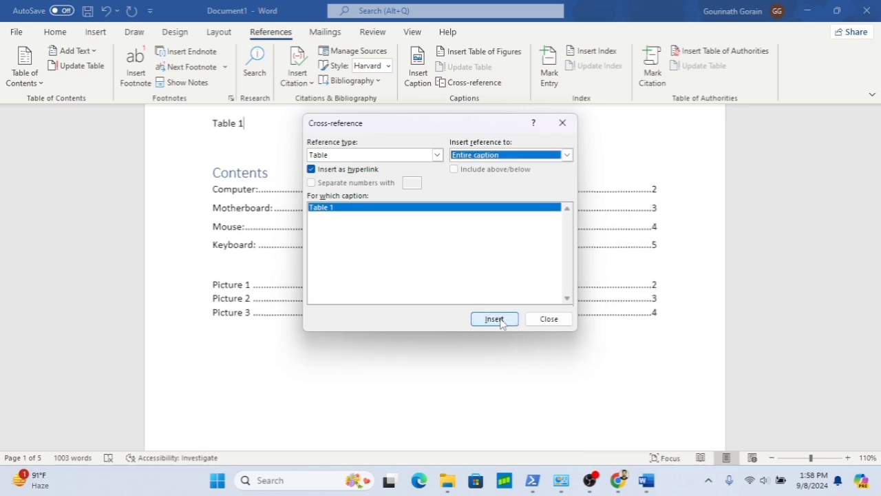
click(560, 323)
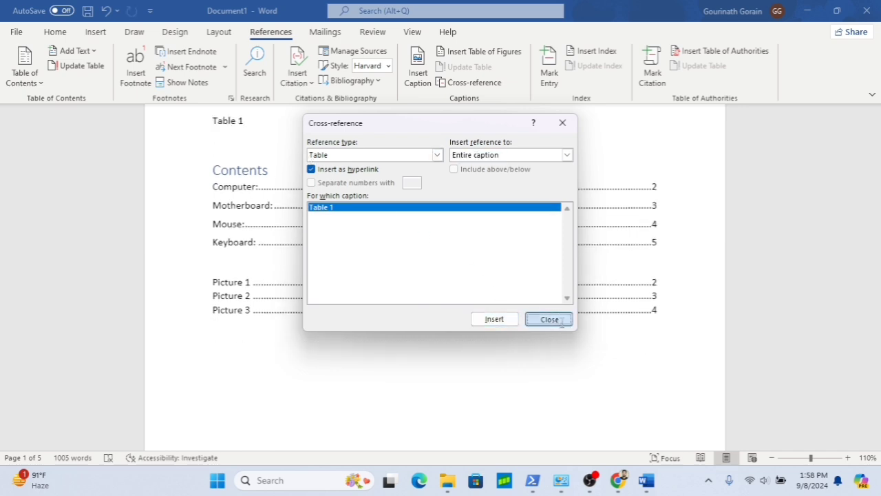
- Follow the Table 1 and Picture 2 cross-reference links to their captions and return to the top of the document
scroll(404, 240, up, 4)
scroll(404, 240, up, 1)
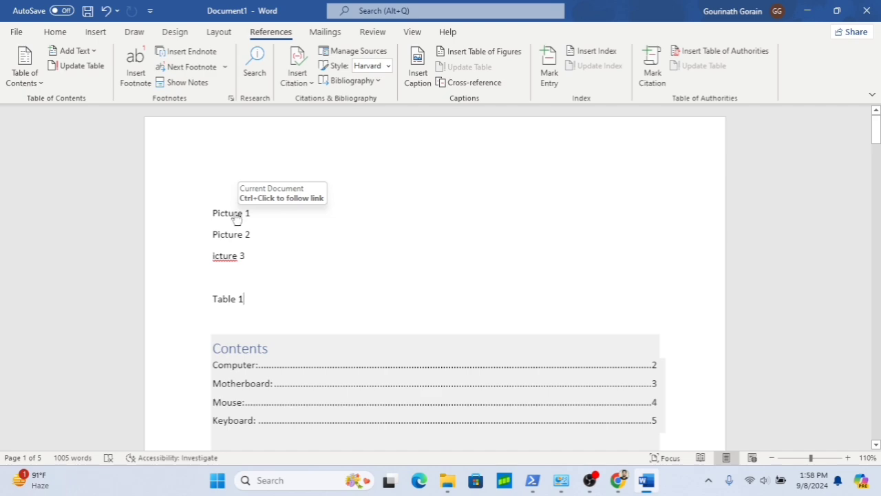
double_click(231, 300)
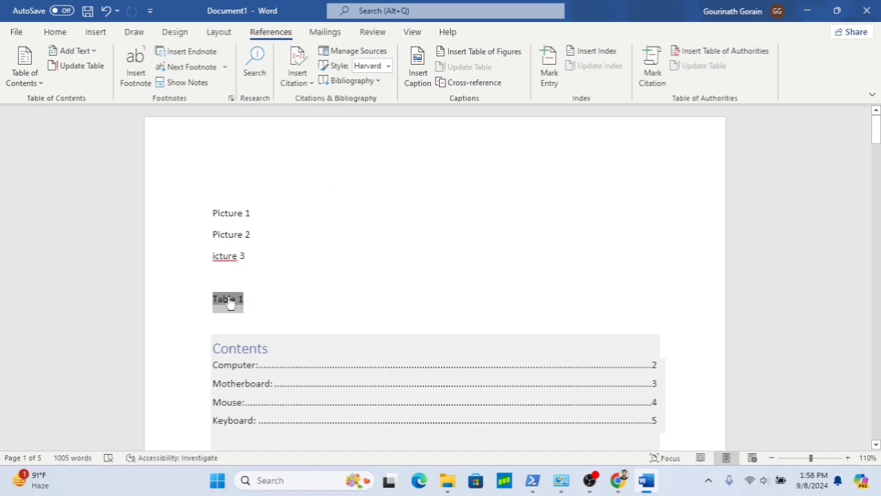
ctrl+click(231, 301)
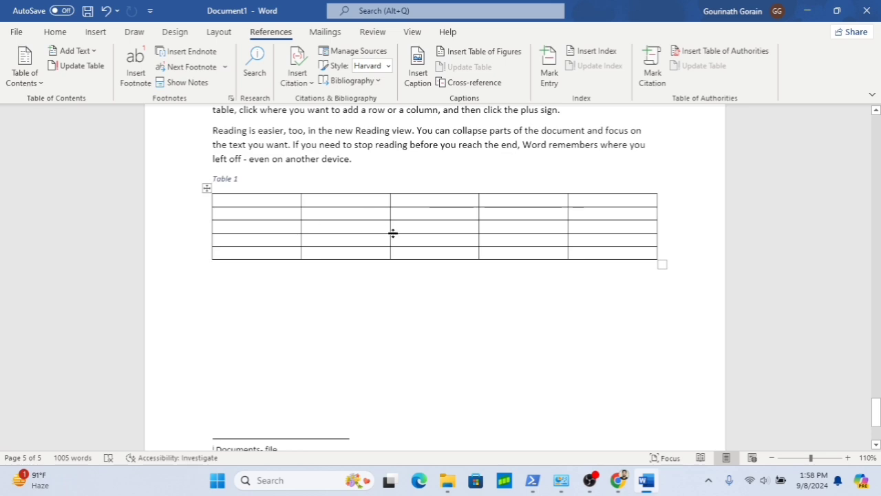
scroll(393, 234, up, 20)
scroll(389, 237, up, 2)
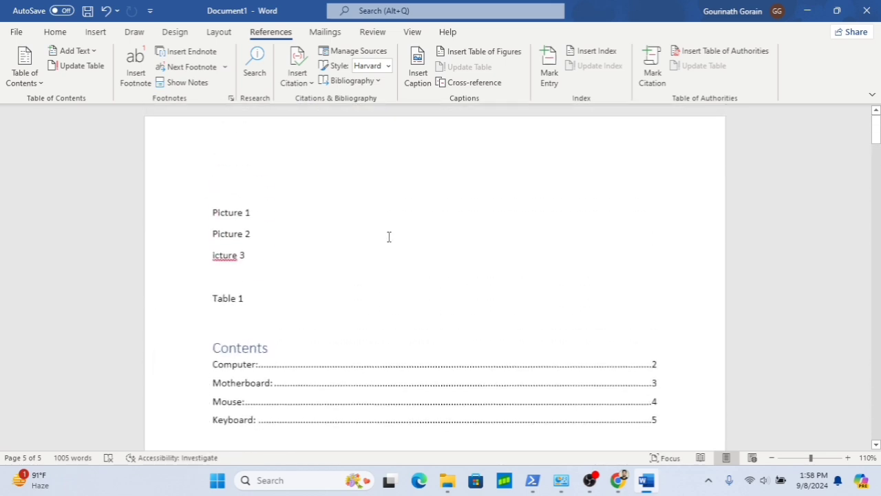
triple_click(239, 241)
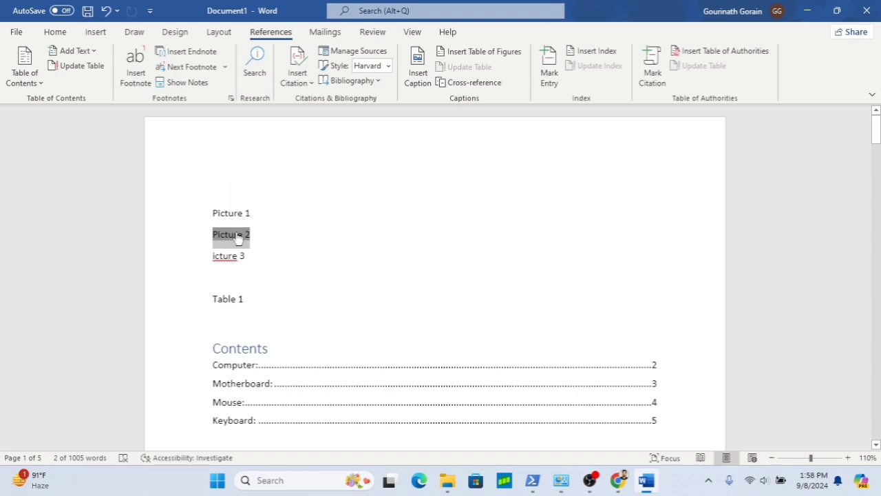
ctrl+click(237, 235)
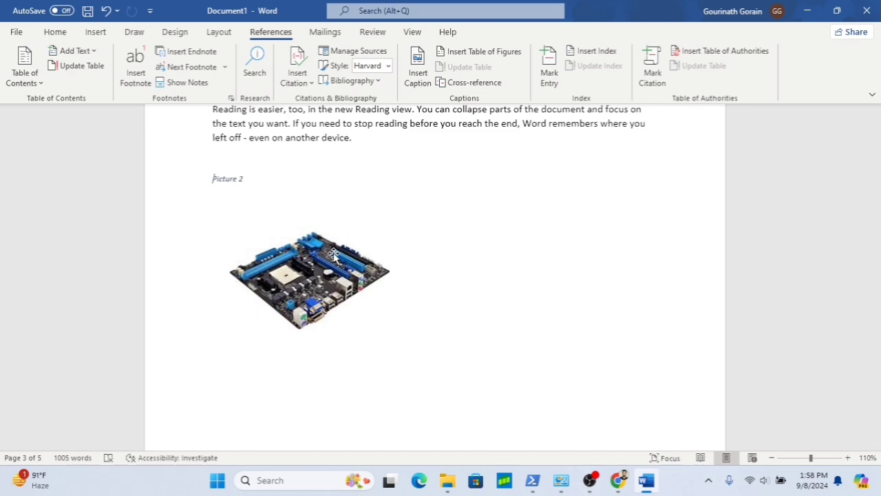
scroll(399, 209, up, 10)
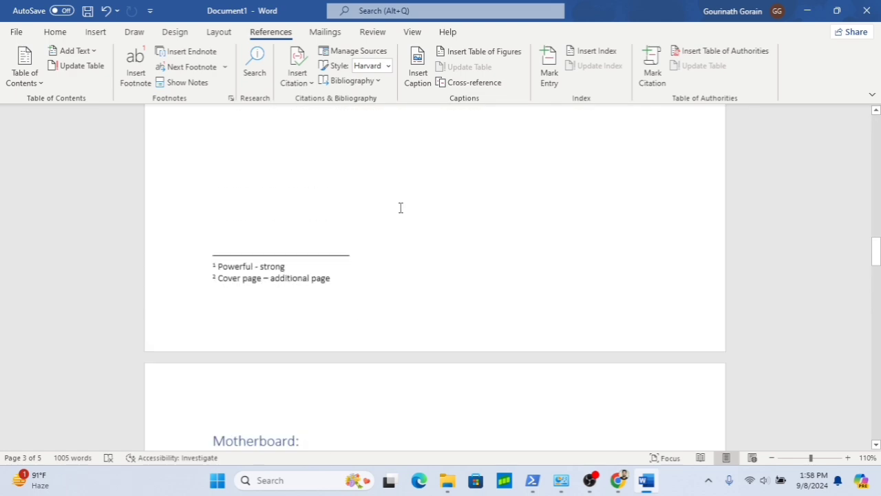
scroll(400, 208, up, 4)
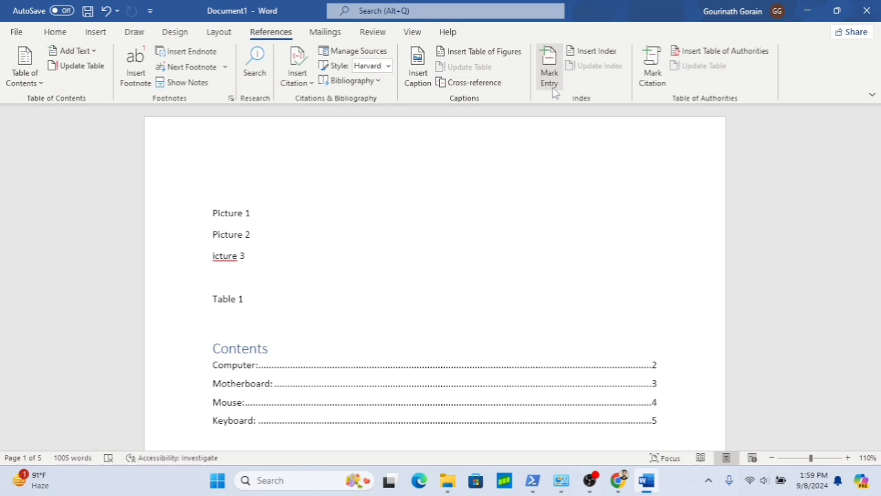
- Mark the sentence "Themes and styles also help keep your document coordinated" as an index entry with bold and italic page numbers
scroll(514, 214, down, 9)
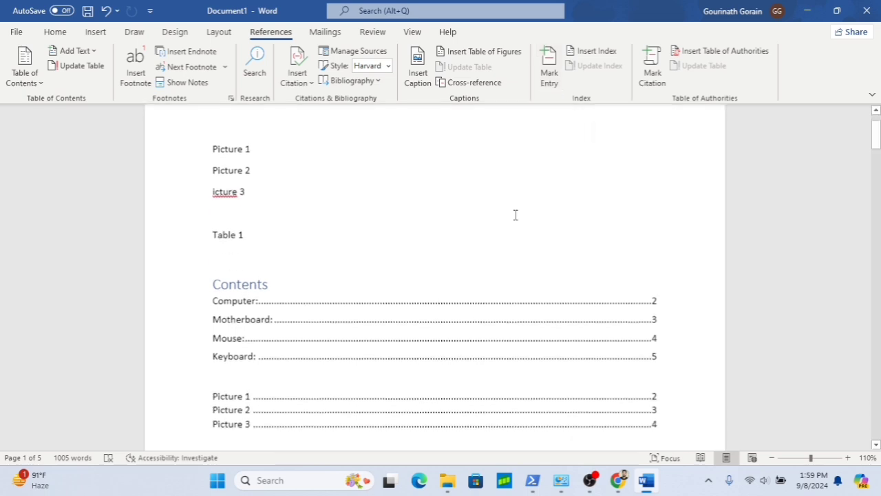
scroll(438, 289, down, 5)
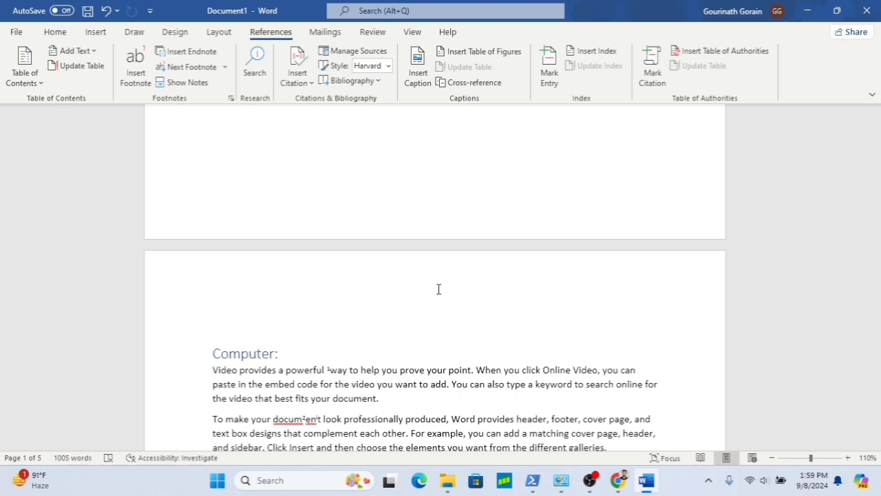
scroll(413, 331, down, 3)
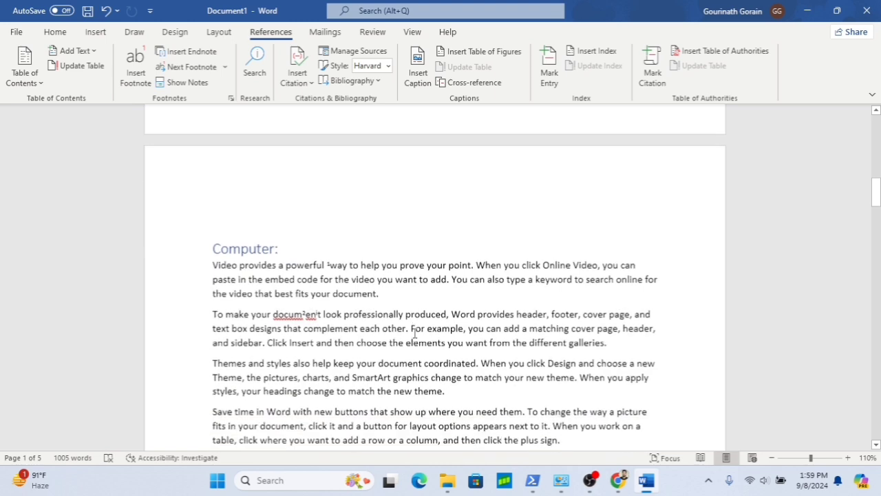
scroll(414, 336, down, 1)
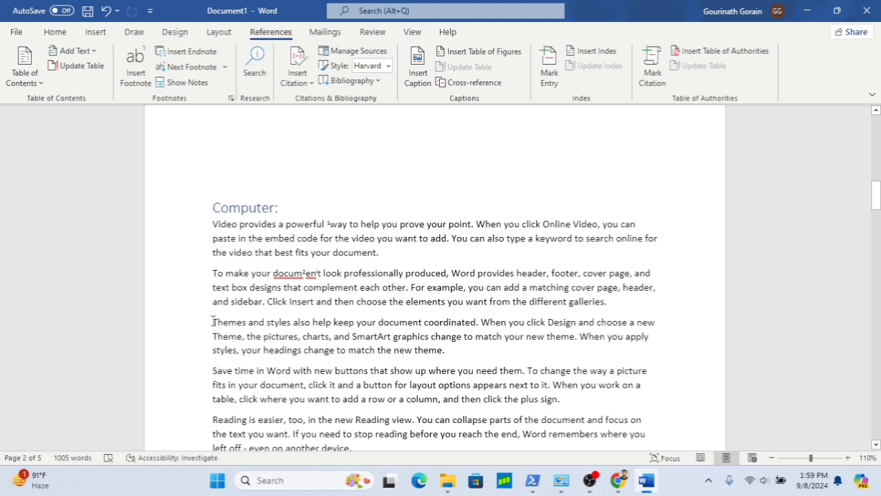
drag(214, 321, 477, 327)
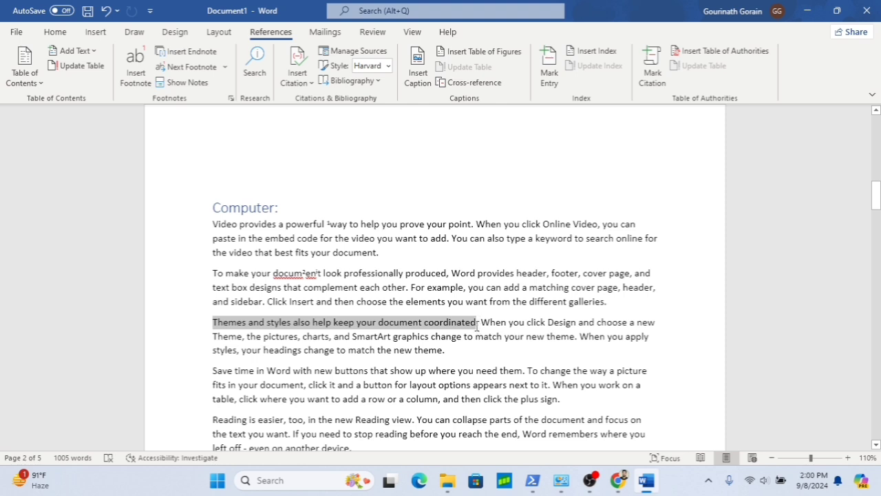
drag(476, 327, 476, 326)
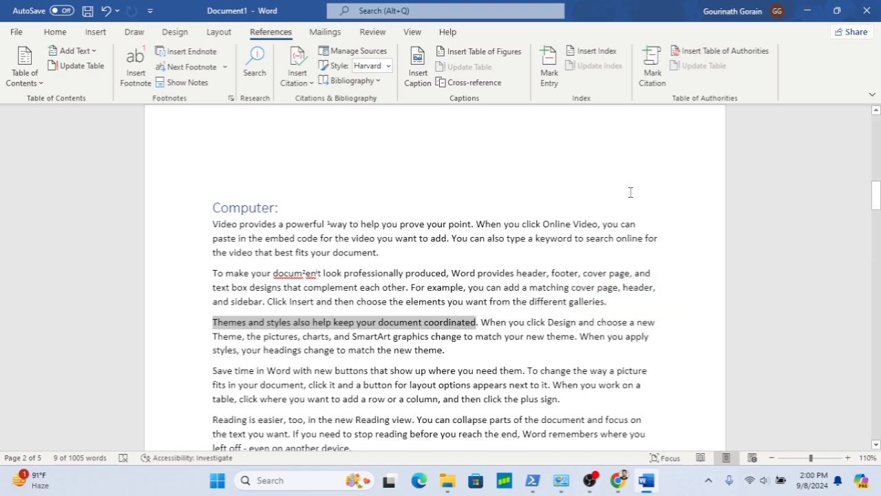
click(550, 84)
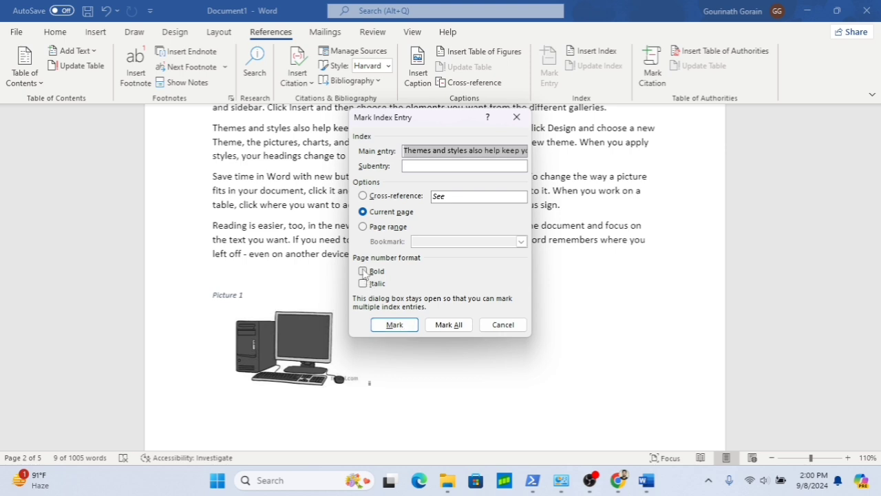
click(362, 271)
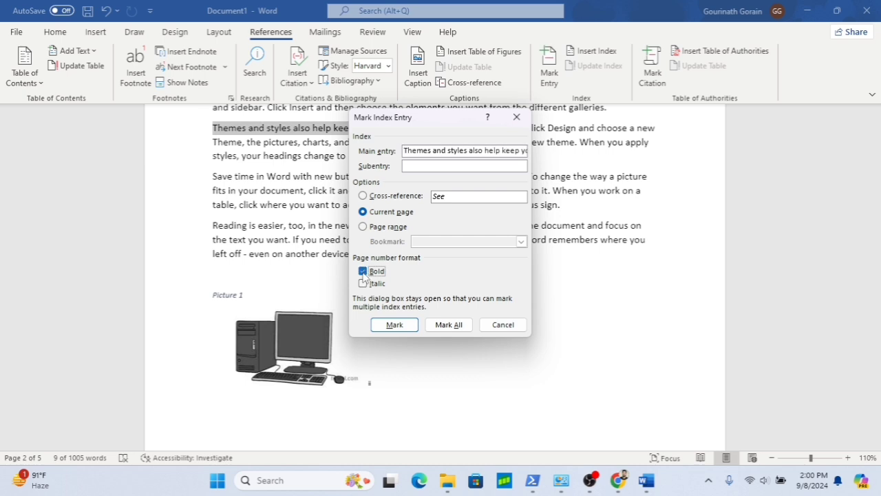
click(363, 284)
click(396, 325)
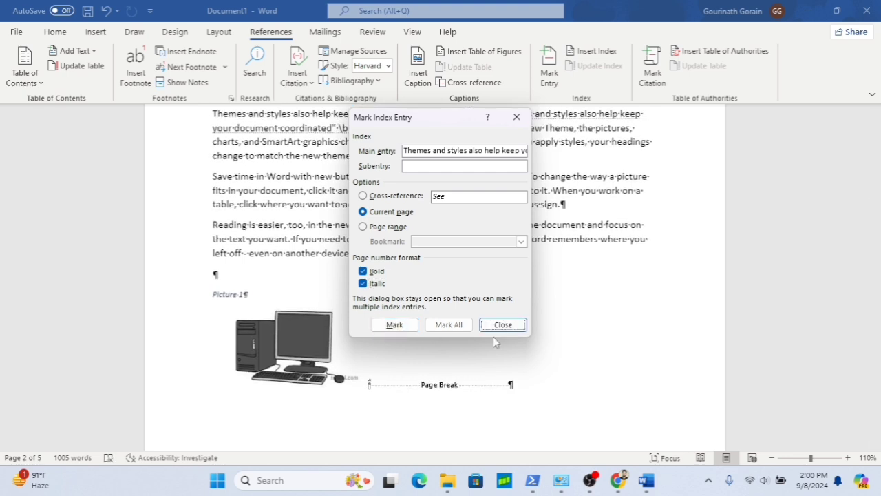
click(510, 329)
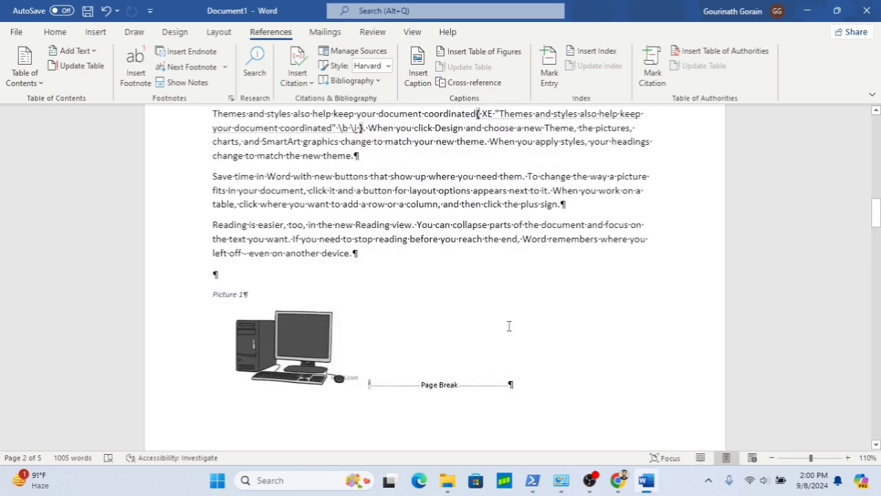
- Mark the phrase "Save time in Word with new buttons that" as an index entry with plain page numbers
scroll(459, 291, up, 1)
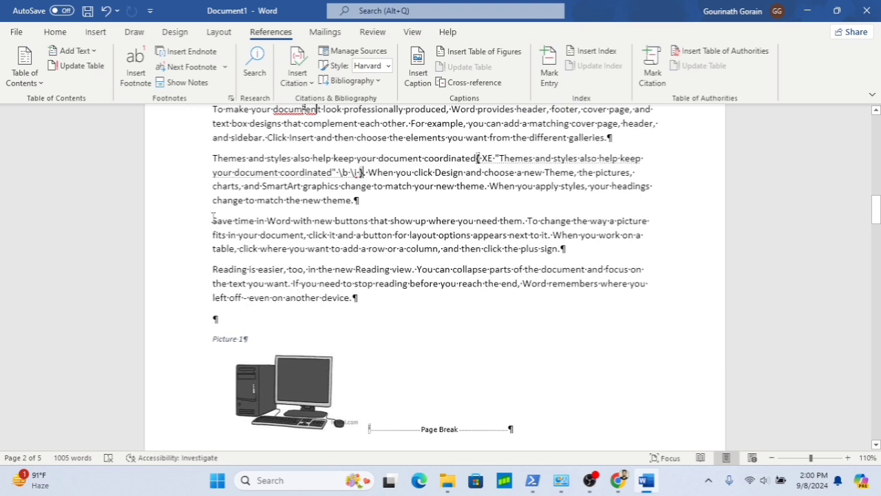
drag(212, 219, 392, 224)
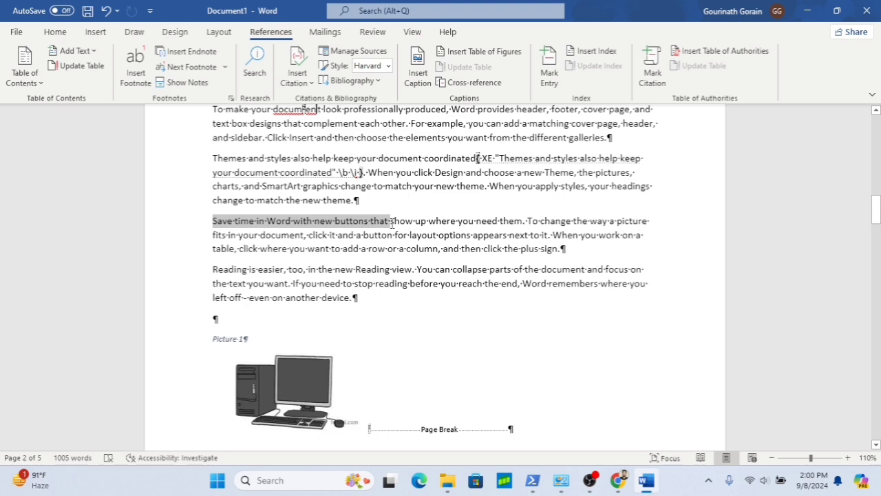
click(551, 79)
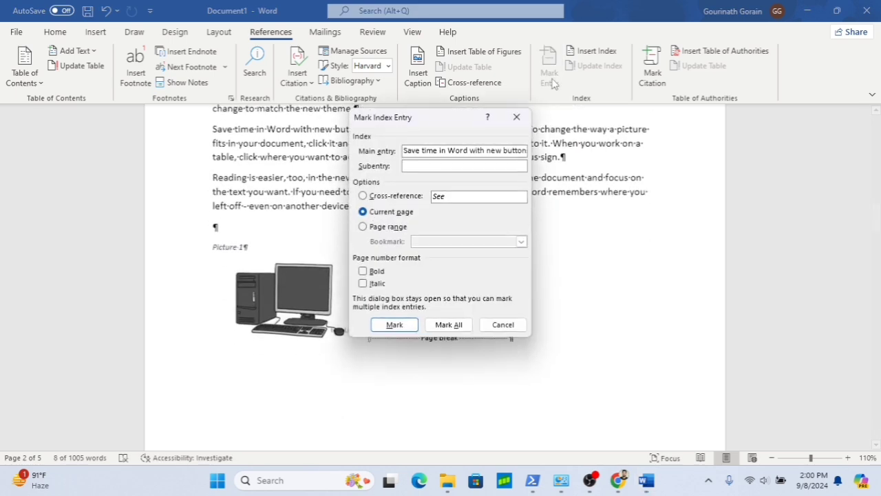
click(363, 271)
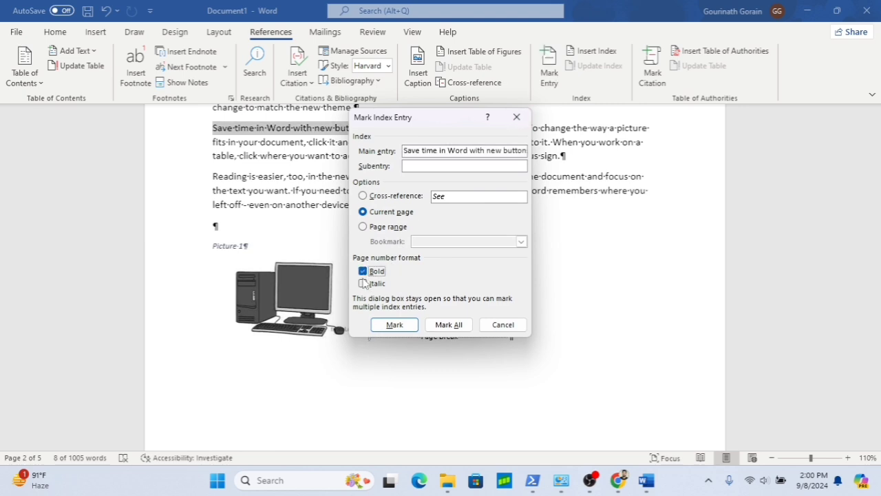
click(363, 272)
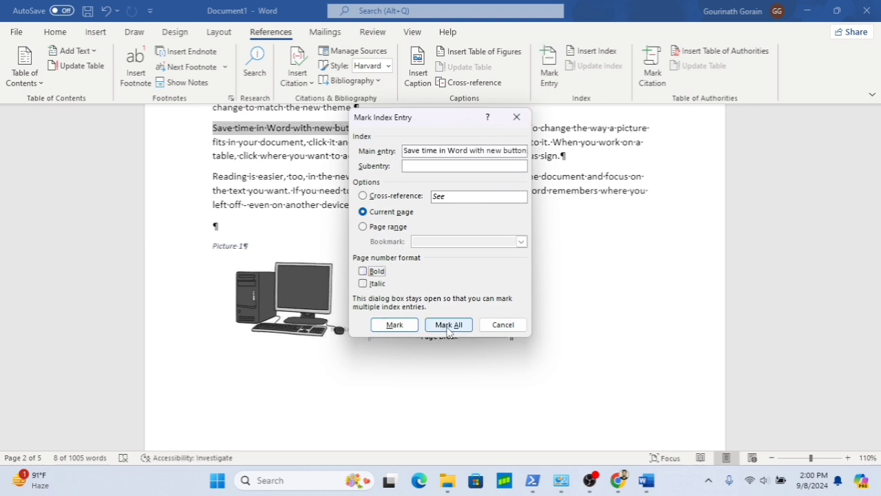
click(403, 327)
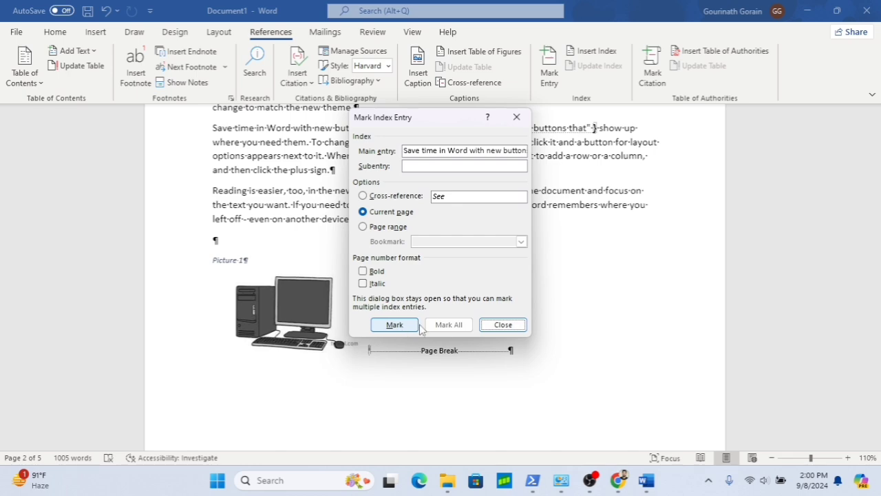
click(502, 324)
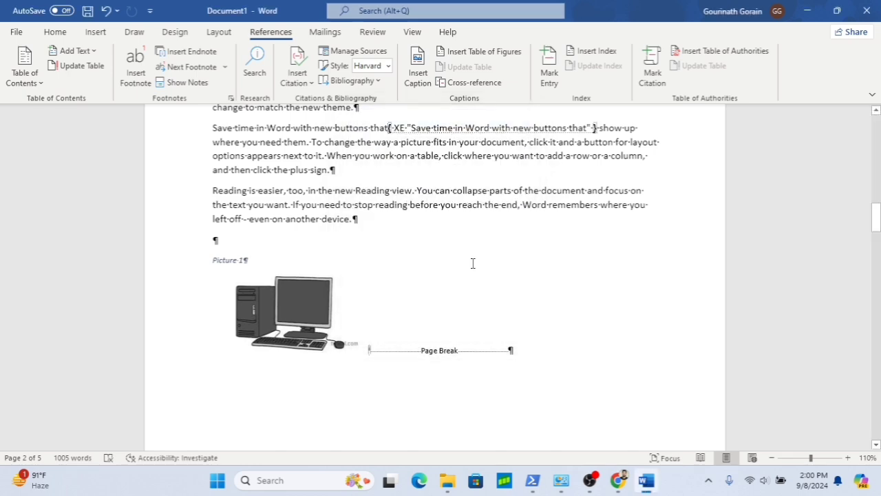
- Hide the formatting marks in the document
scroll(312, 197, up, 5)
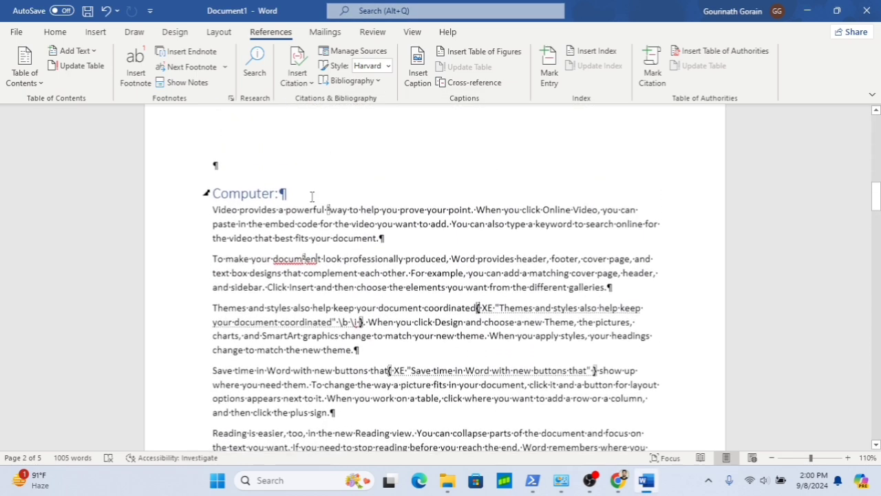
scroll(312, 197, up, 5)
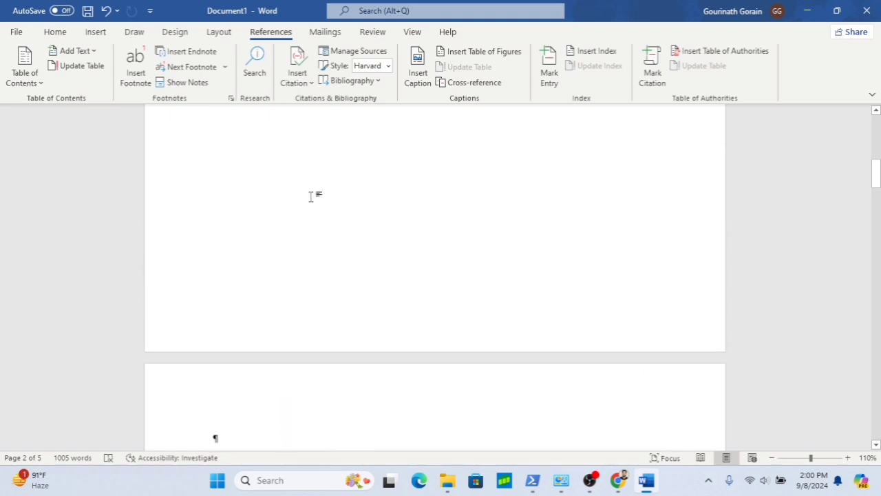
scroll(310, 196, down, 8)
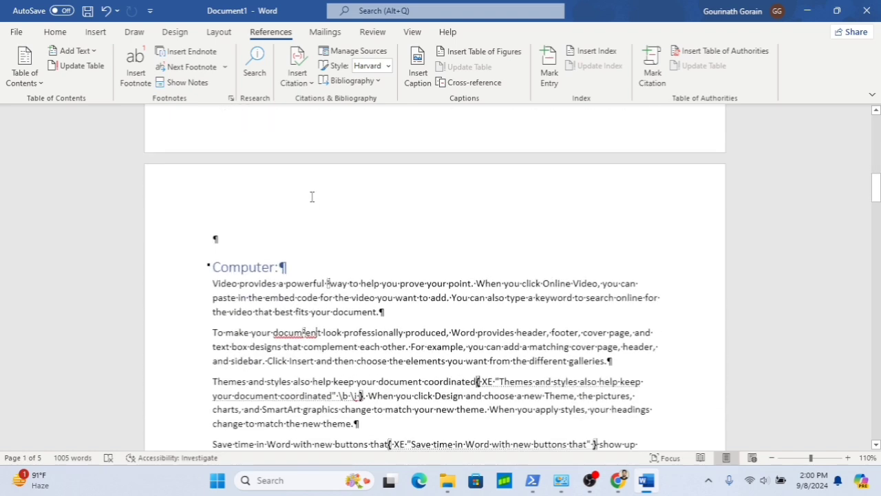
click(55, 32)
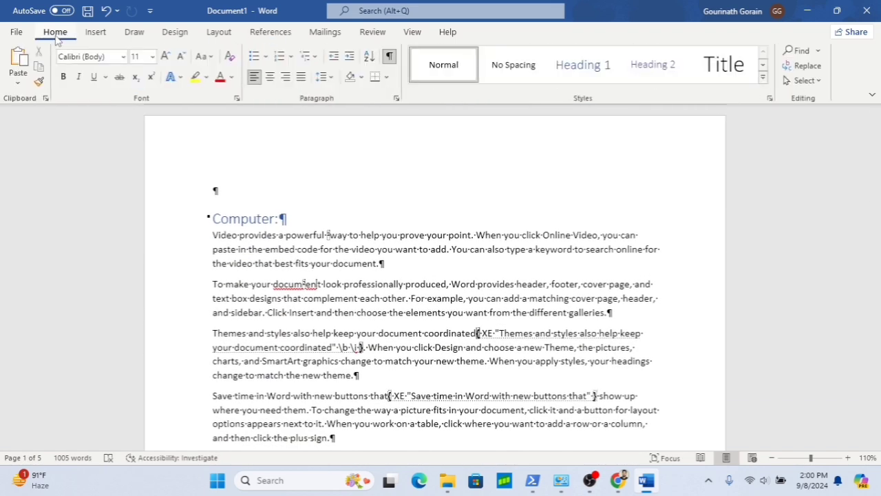
click(389, 58)
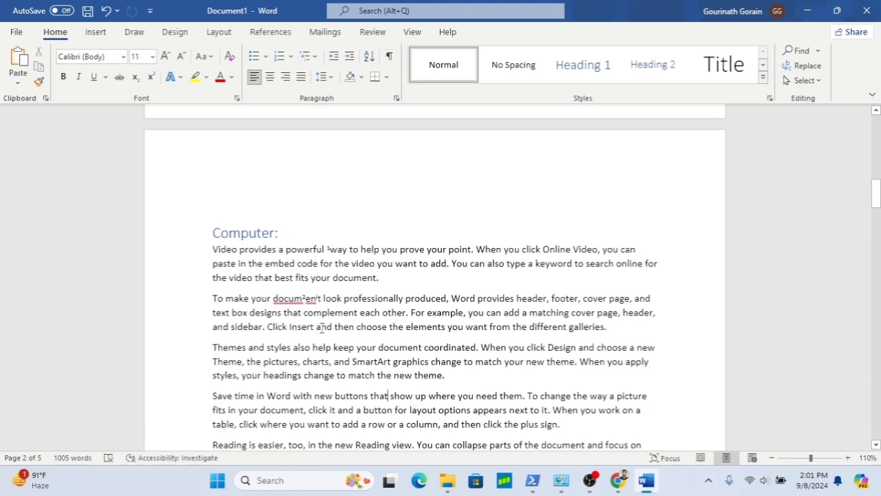
- Insert an indented, two-column index on a new line below the table of figures
scroll(322, 328, up, 10)
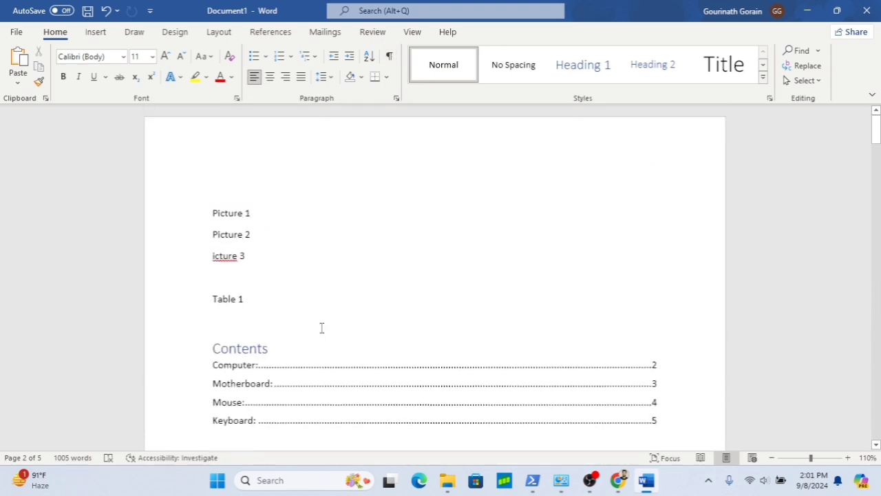
scroll(310, 405, down, 5)
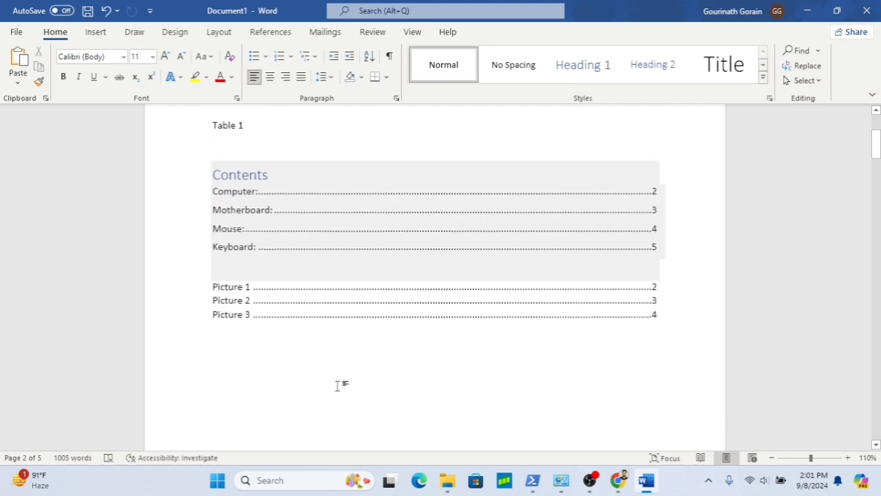
click(271, 371)
key(Return)
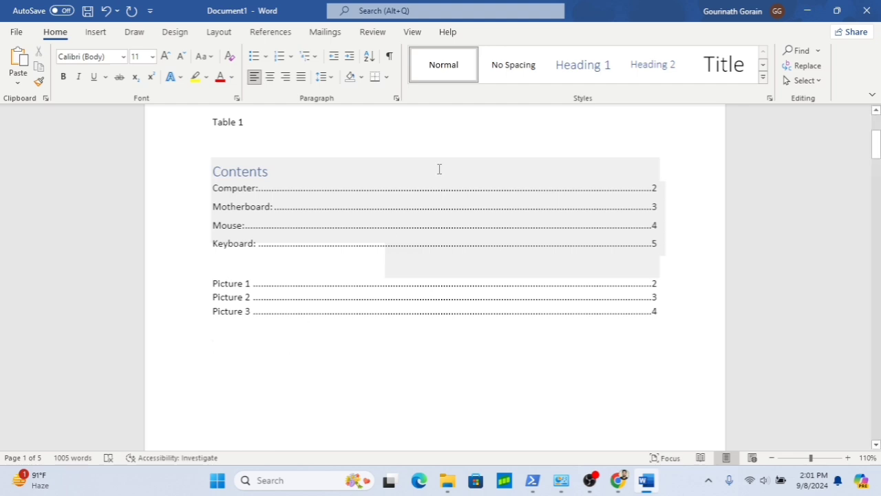
click(272, 33)
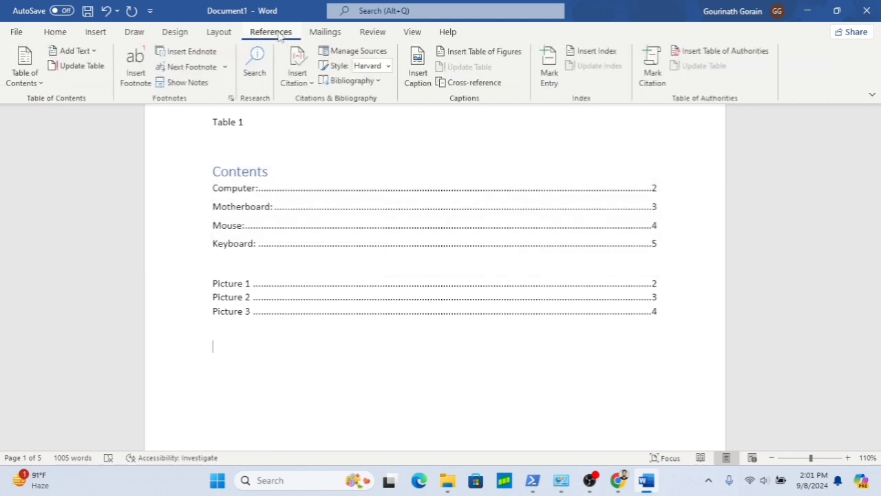
click(596, 52)
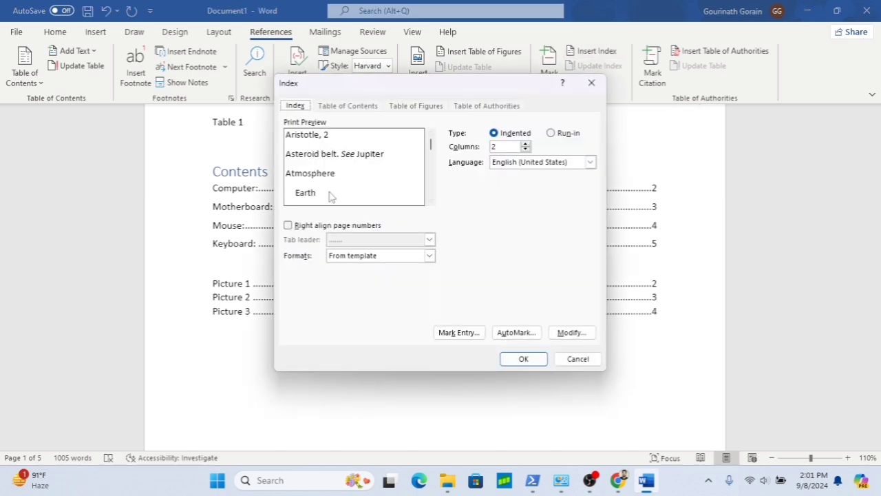
click(521, 361)
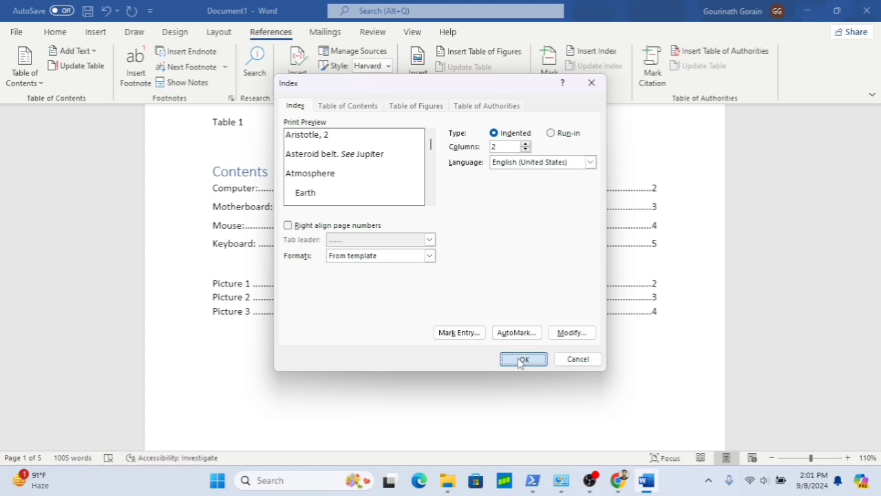